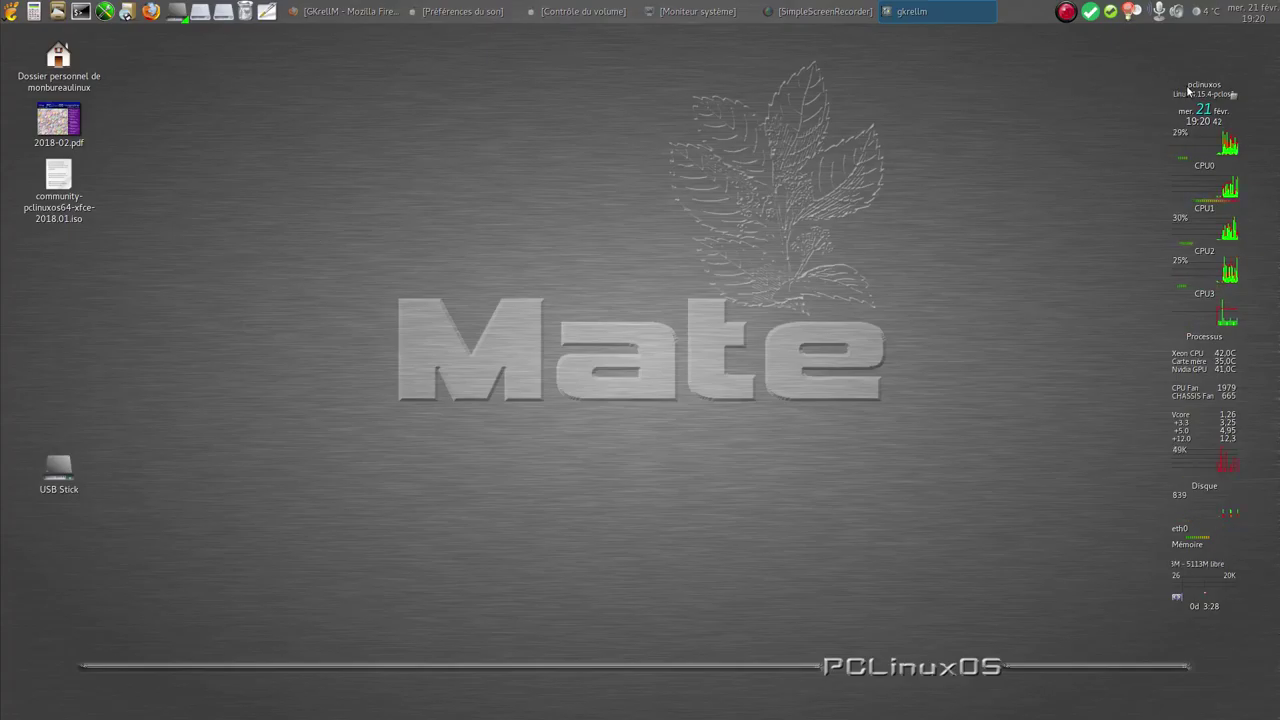
# Step: Move the GKrellM monitor stack closer to the right edge of the desktop
pyautogui.moveTo(1190, 89); pyautogui.dragTo(1214, 75)
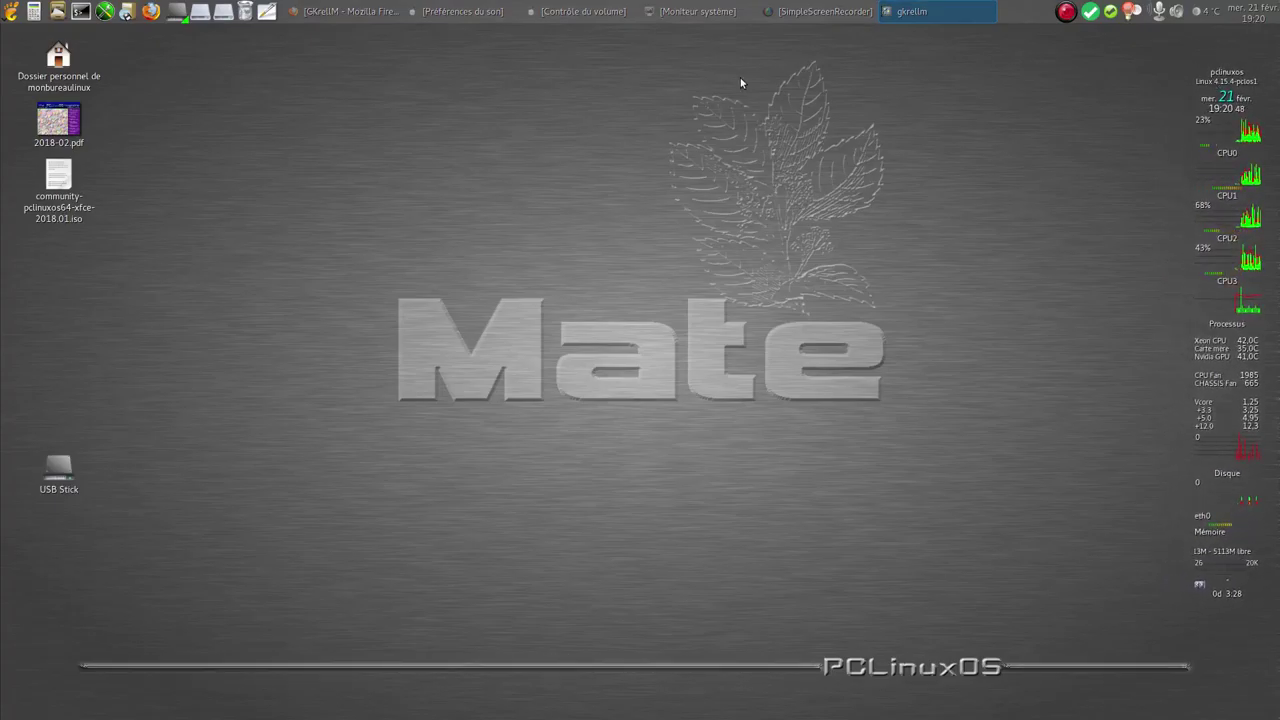
# Step: Switch to Firefox and read the GKrellM home page introduction and the French Wikipedia article on GKrellM
pyautogui.click(312, 18)
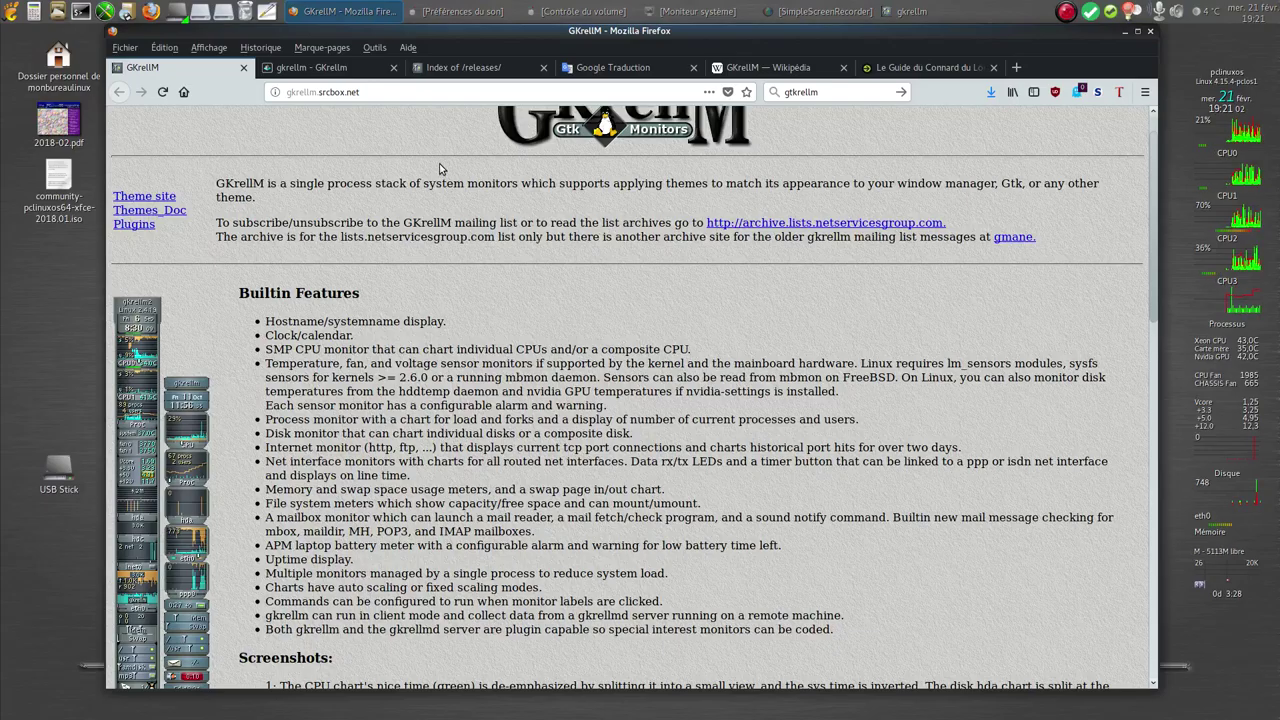
pyautogui.scroll(1, 439, 163)
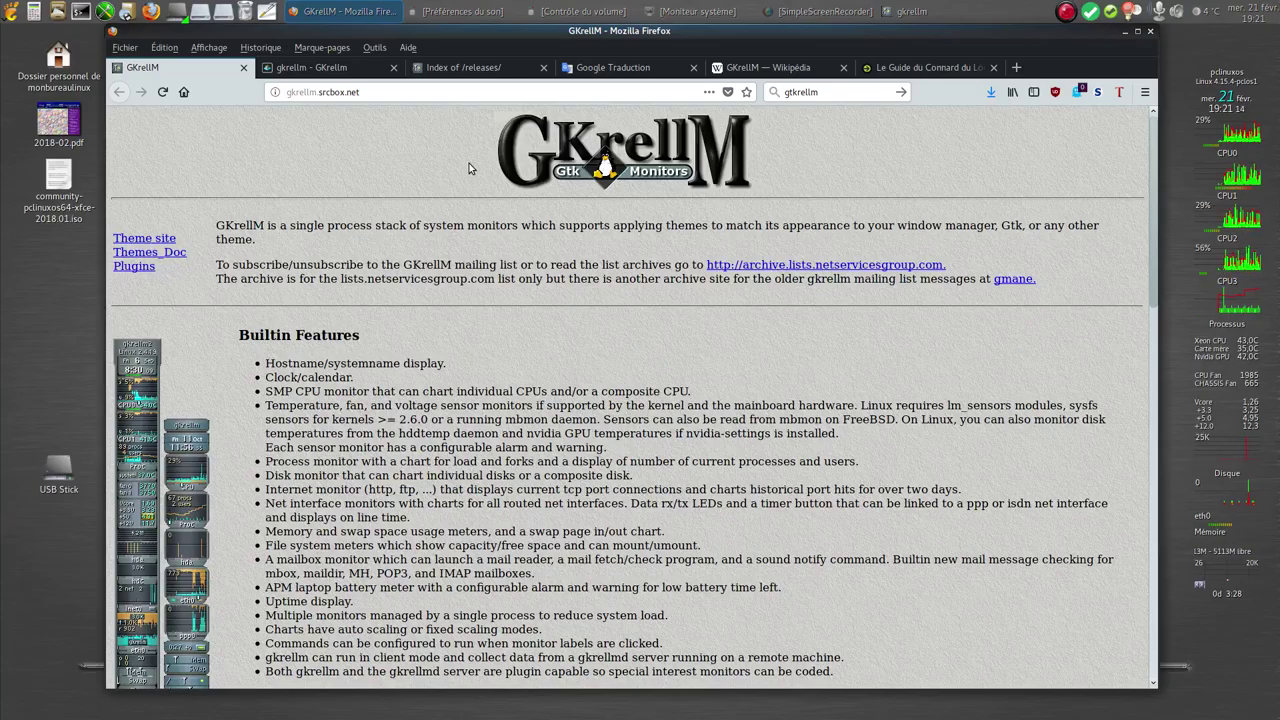
pyautogui.click(803, 68)
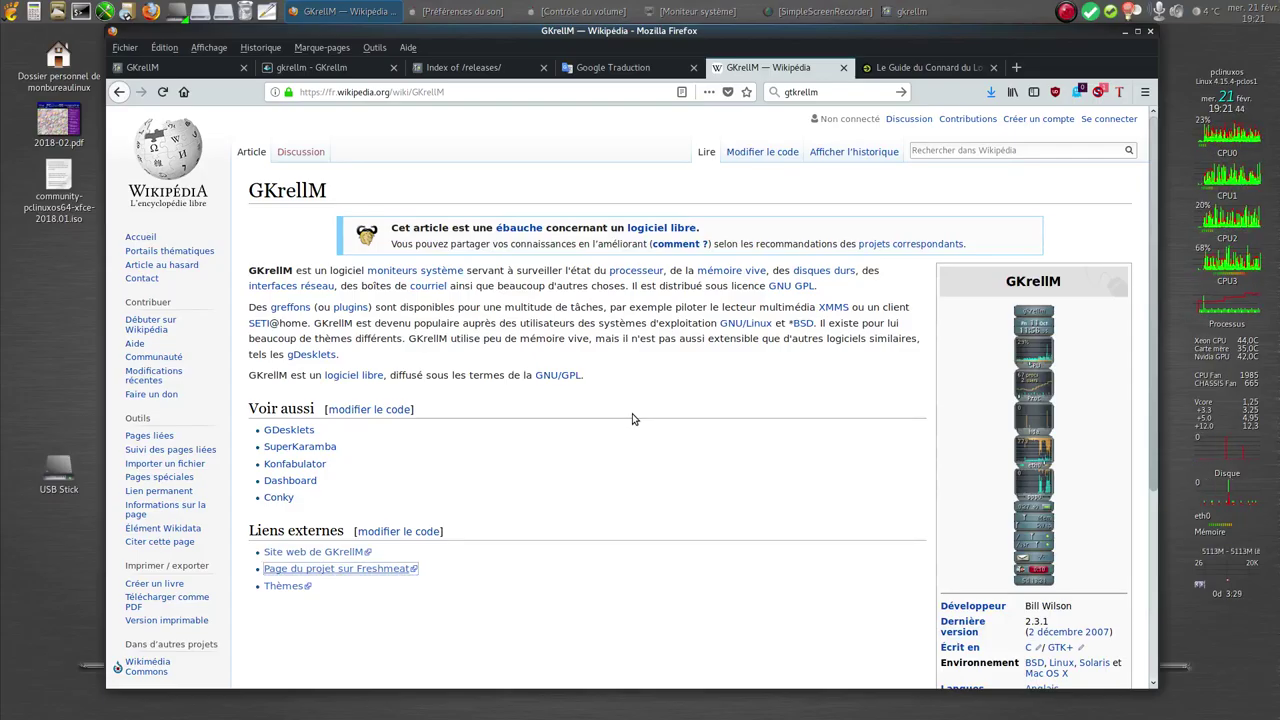
pyautogui.scroll(-2, 651, 474)
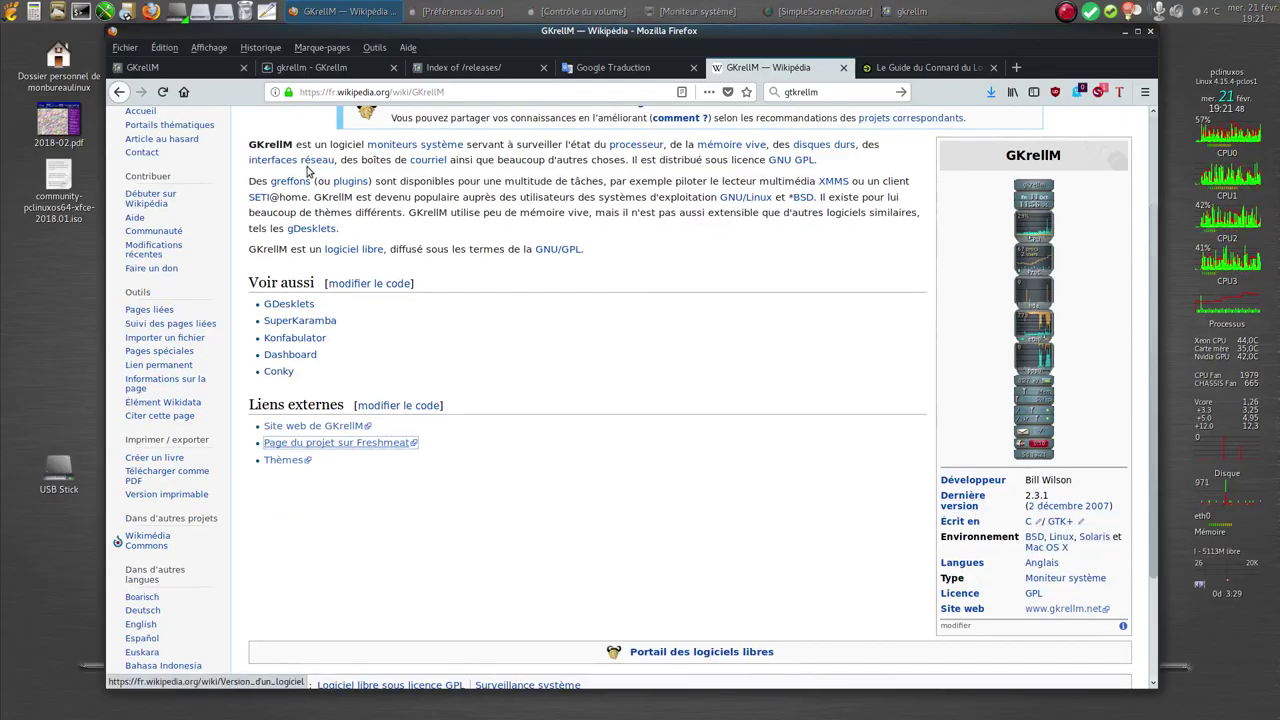
# Step: Review the built-in features list on the French Google translation of the GKrellM home page
pyautogui.click(616, 69)
pyautogui.scroll(3, 600, 440)
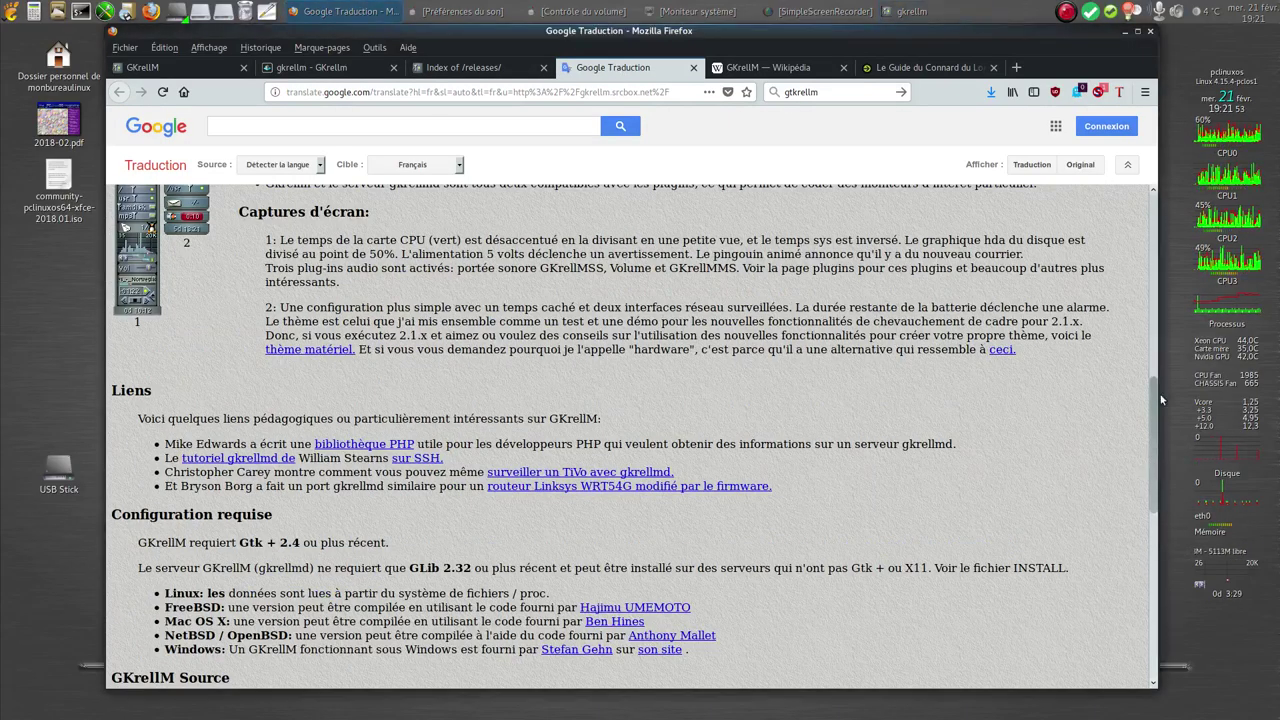
pyautogui.moveTo(1156, 394); pyautogui.dragTo(1150, 339)
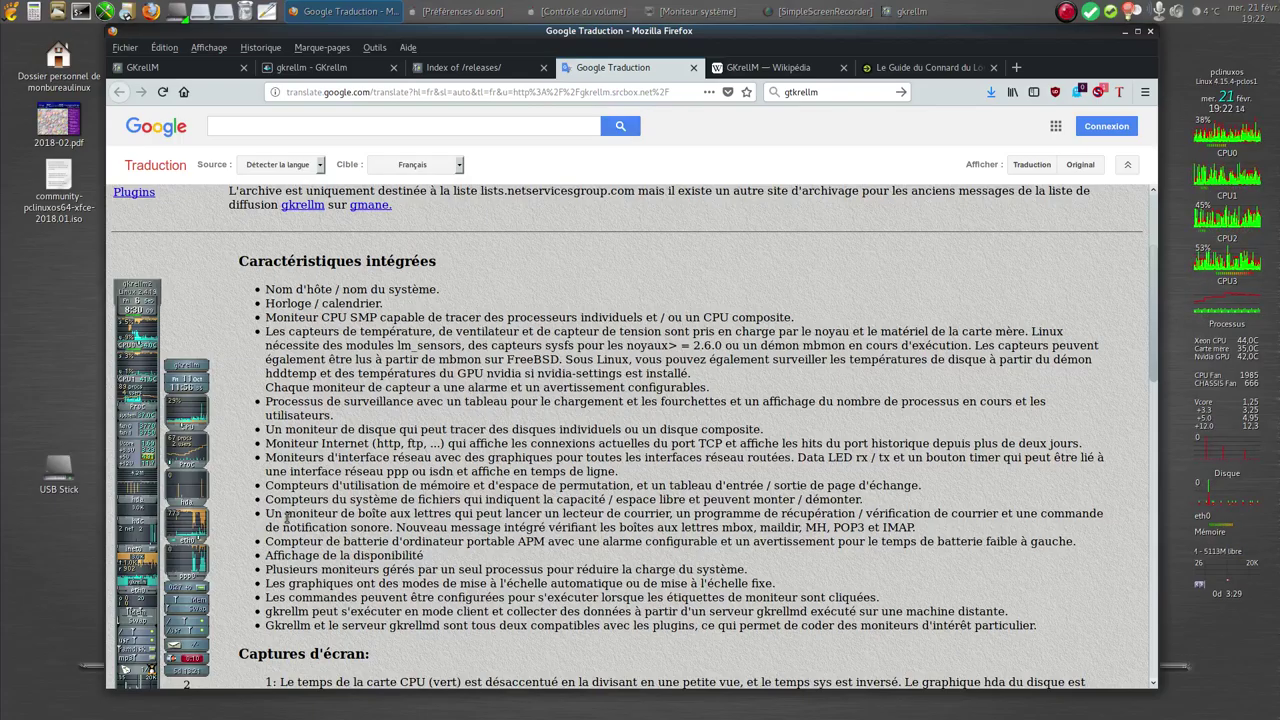
pyautogui.scroll(-5, 316, 196)
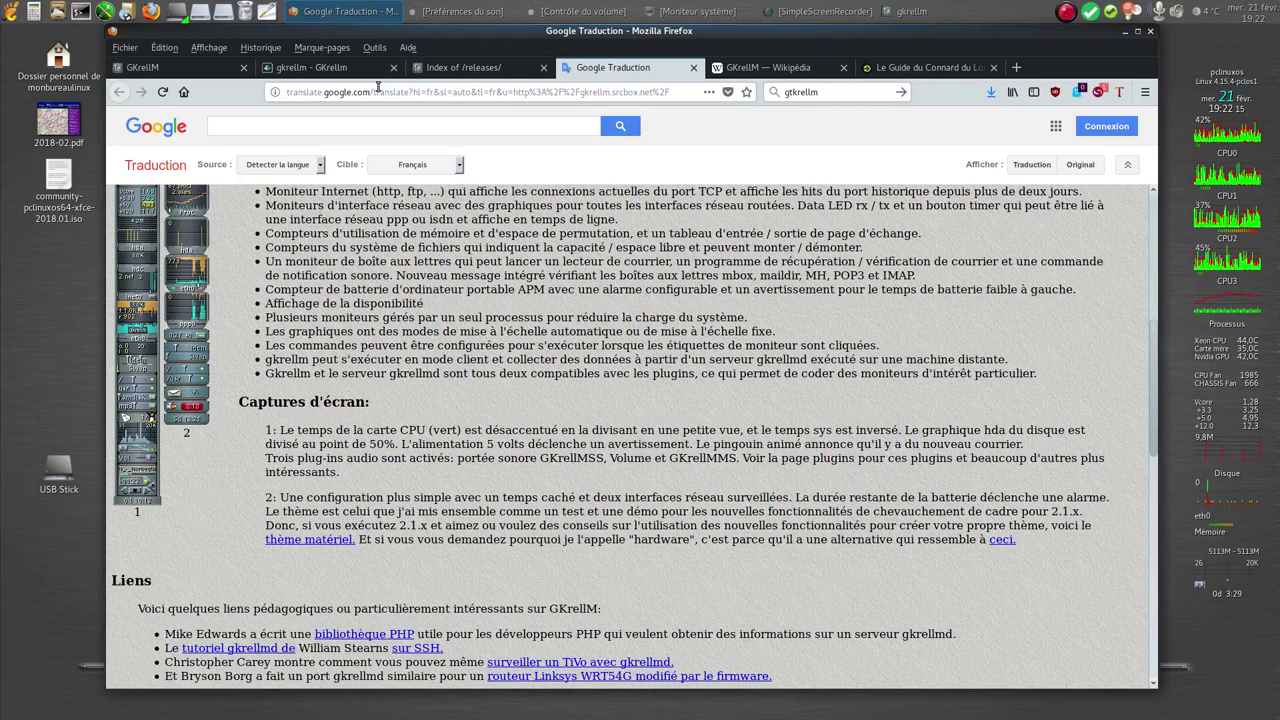
# Step: Examine the links, system requirements and source sections of the original GKrellM home page
pyautogui.hotkey('ctrl', '1')
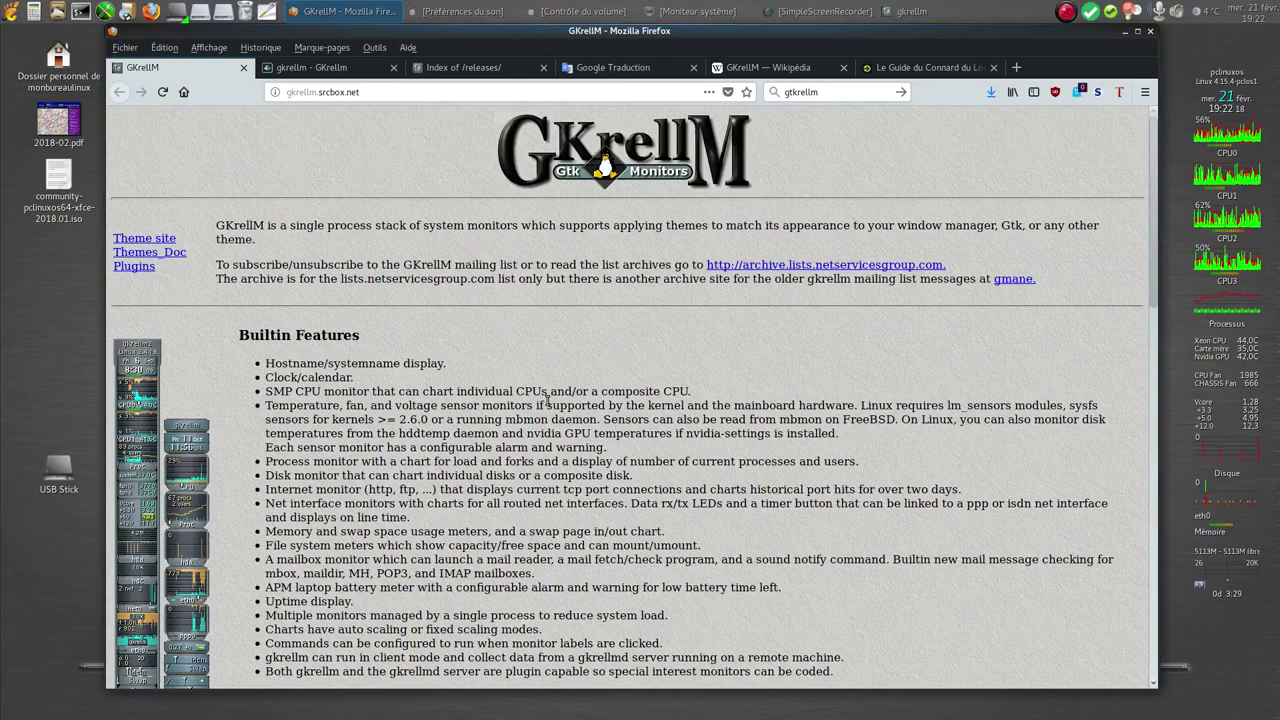
pyautogui.scroll(-5, 546, 404)
pyautogui.scroll(-7, 546, 404)
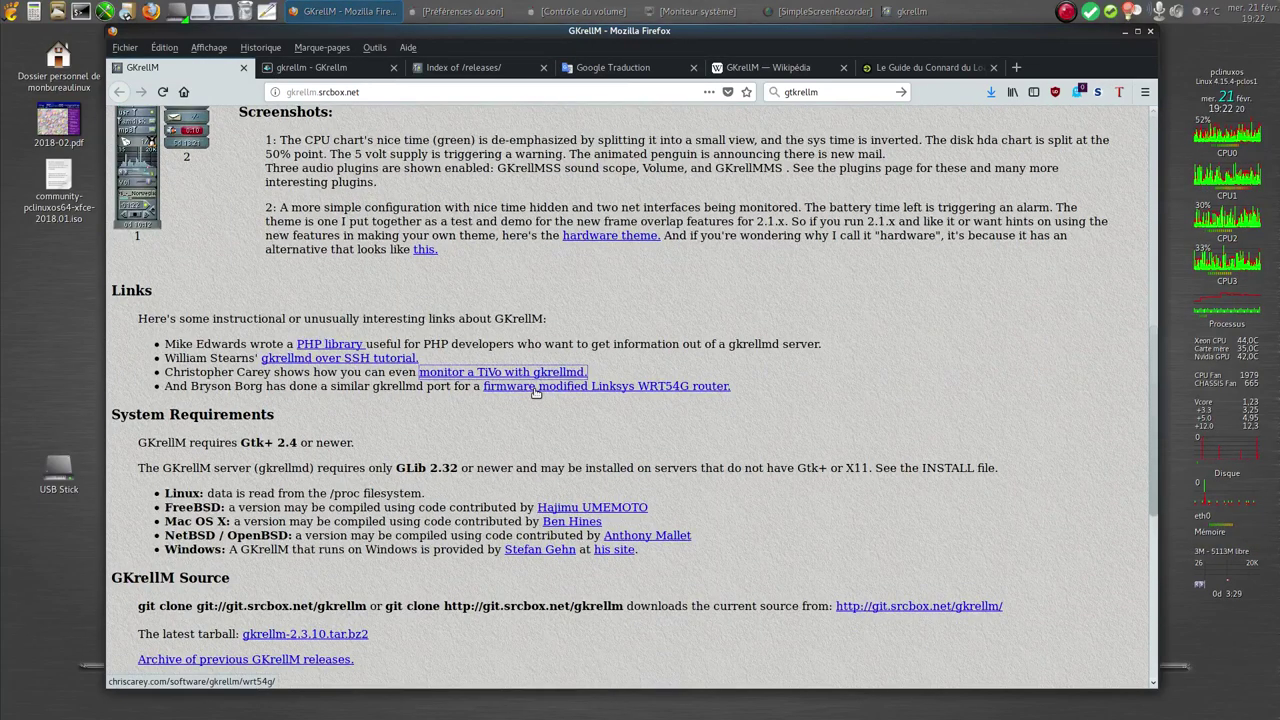
pyautogui.scroll(1, 535, 388)
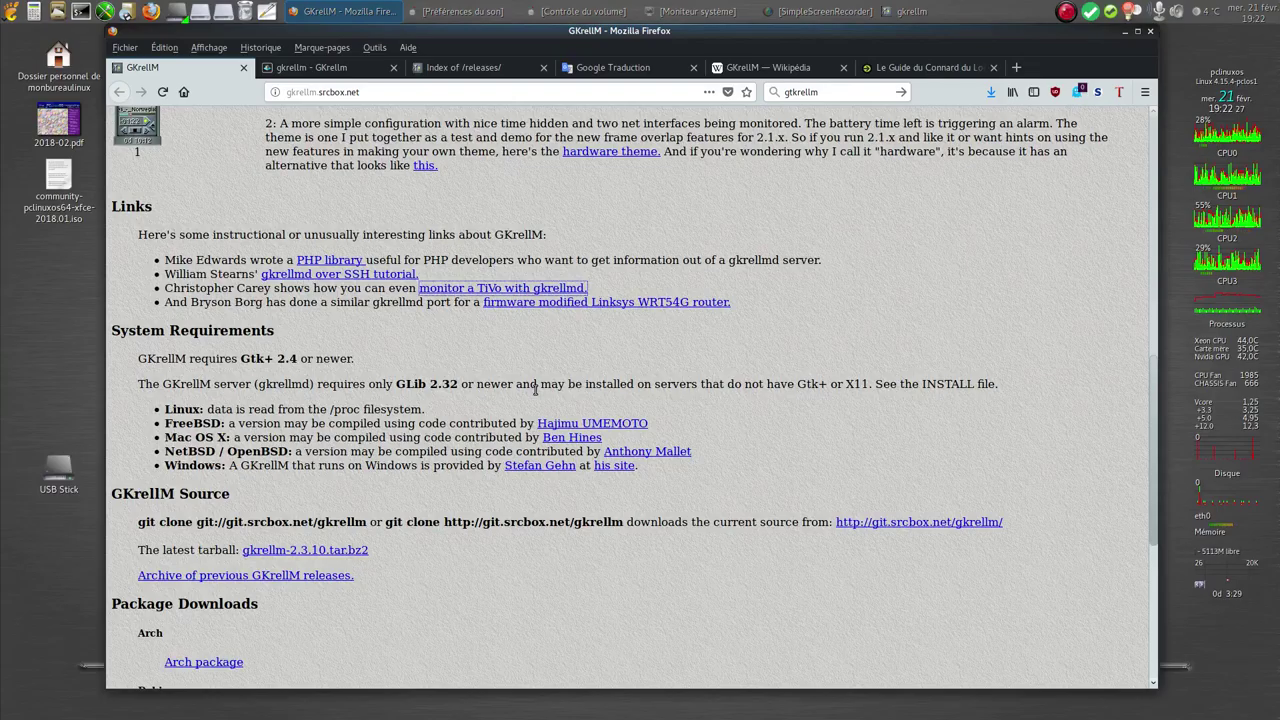
pyautogui.scroll(-2, 535, 388)
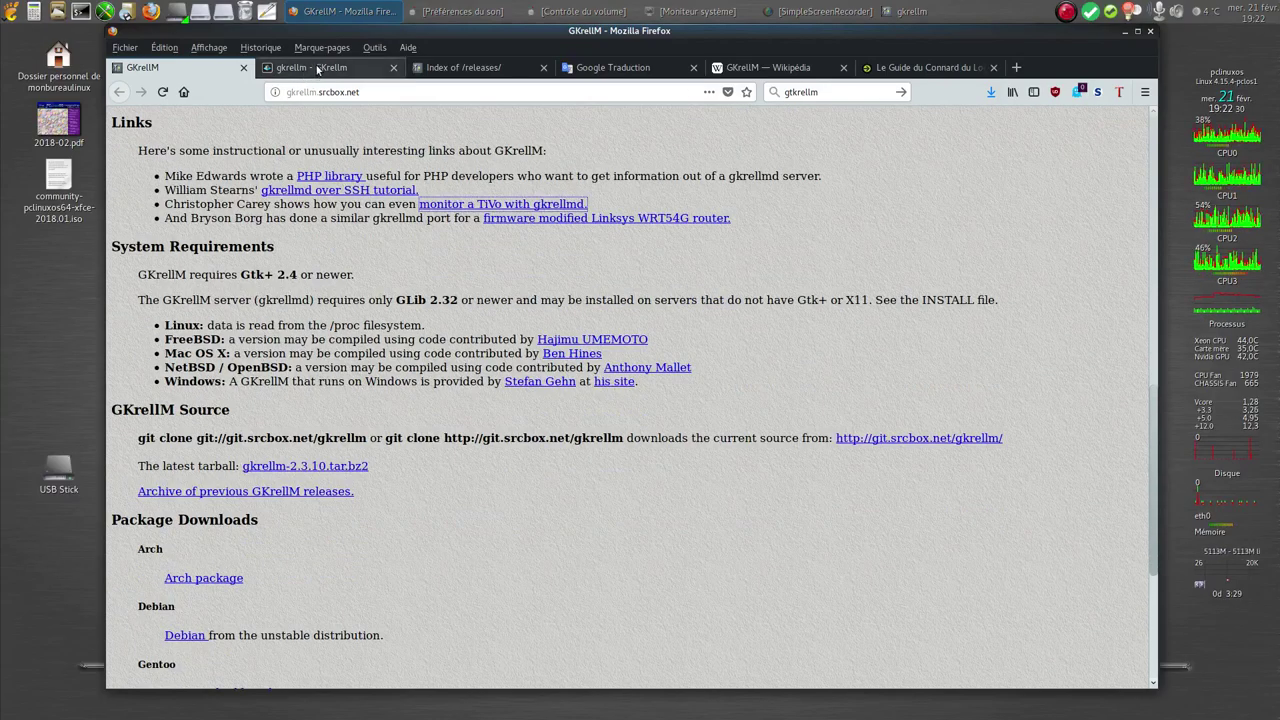
# Step: Look over the version tags in the GKrellM git repository and the archive of previous releases
pyautogui.click(329, 72)
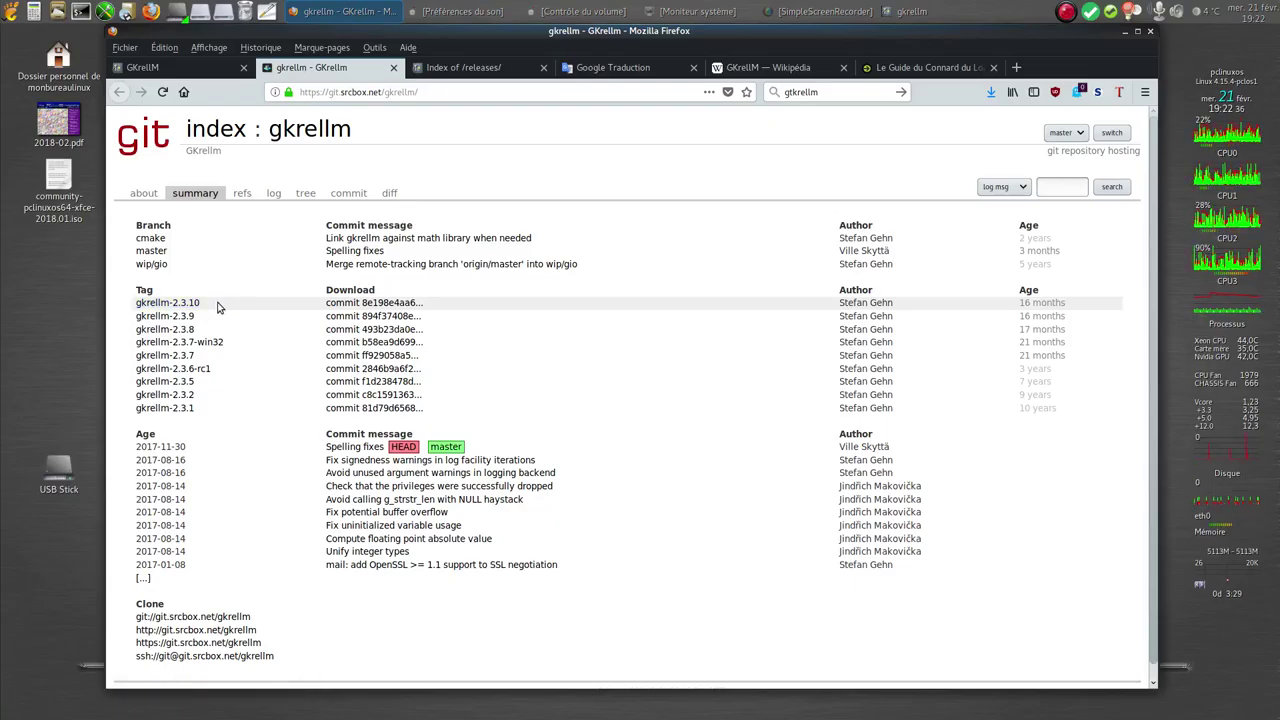
pyautogui.click(443, 70)
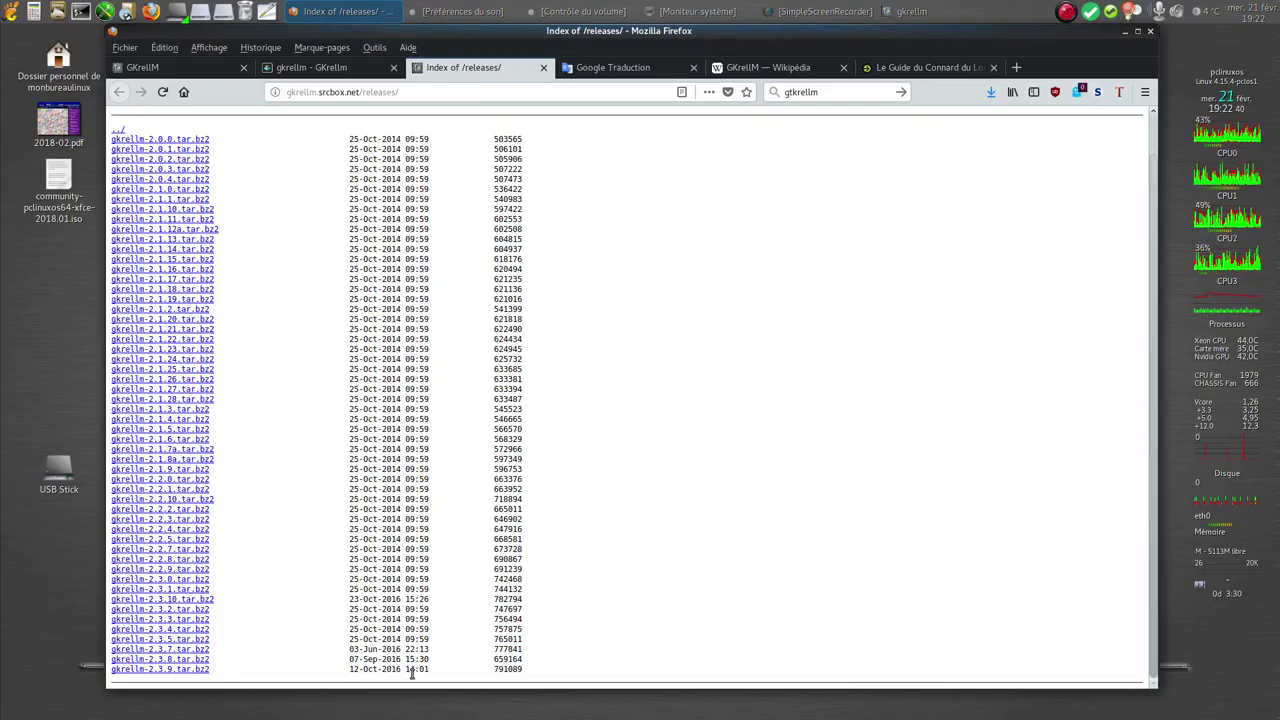
# Step: Review the package downloads and configuration notes on the GKrellM home page, and minimize Firefox
pyautogui.click(197, 71)
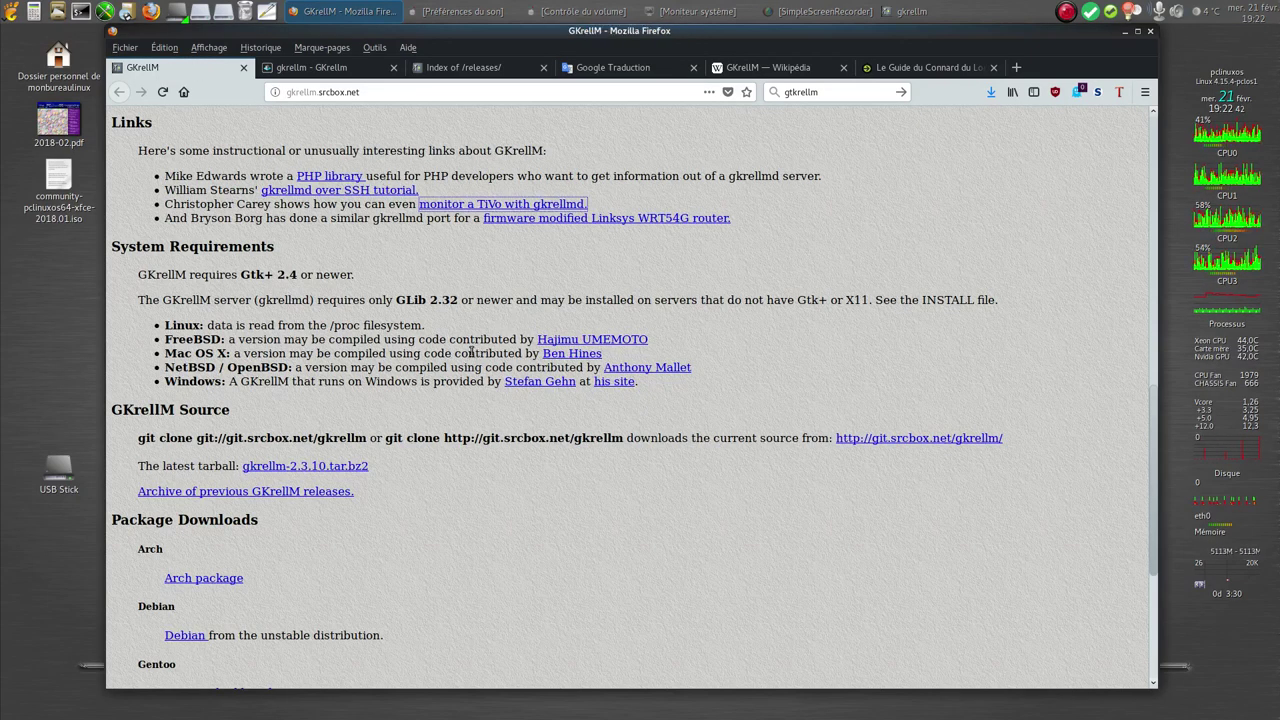
pyautogui.scroll(-4, 470, 355)
pyautogui.scroll(-2, 470, 355)
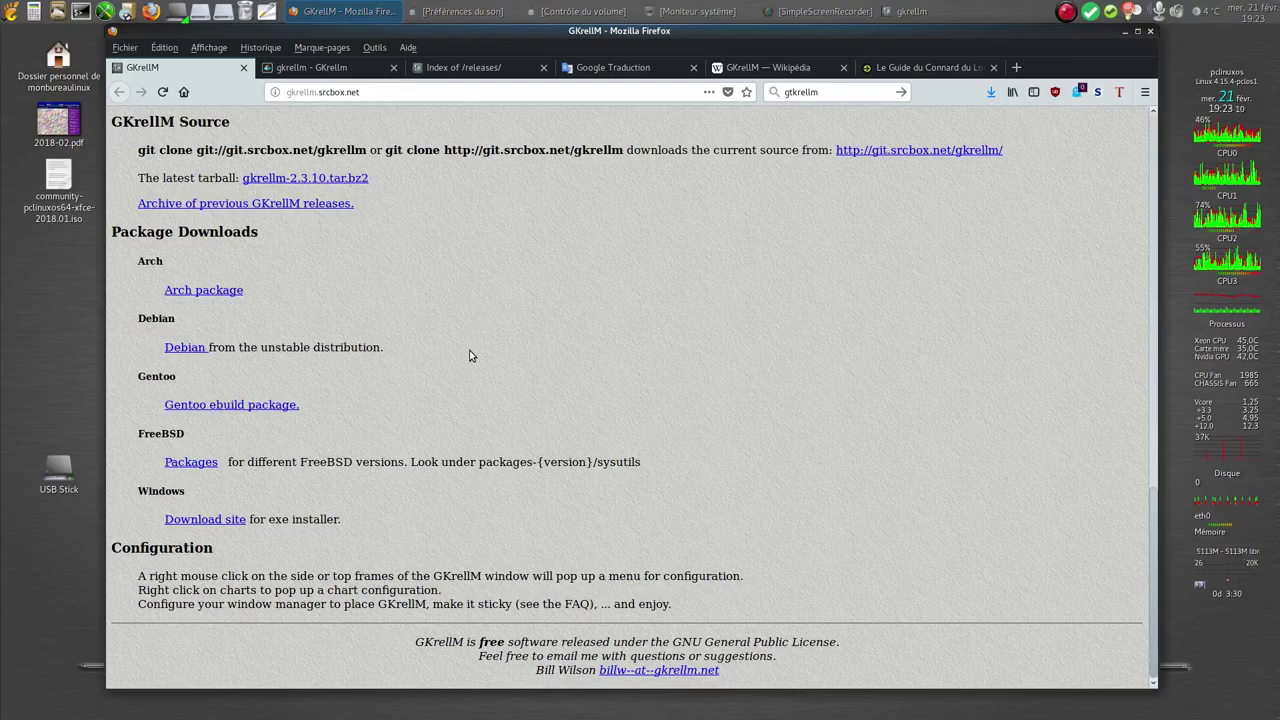
pyautogui.click(315, 11)
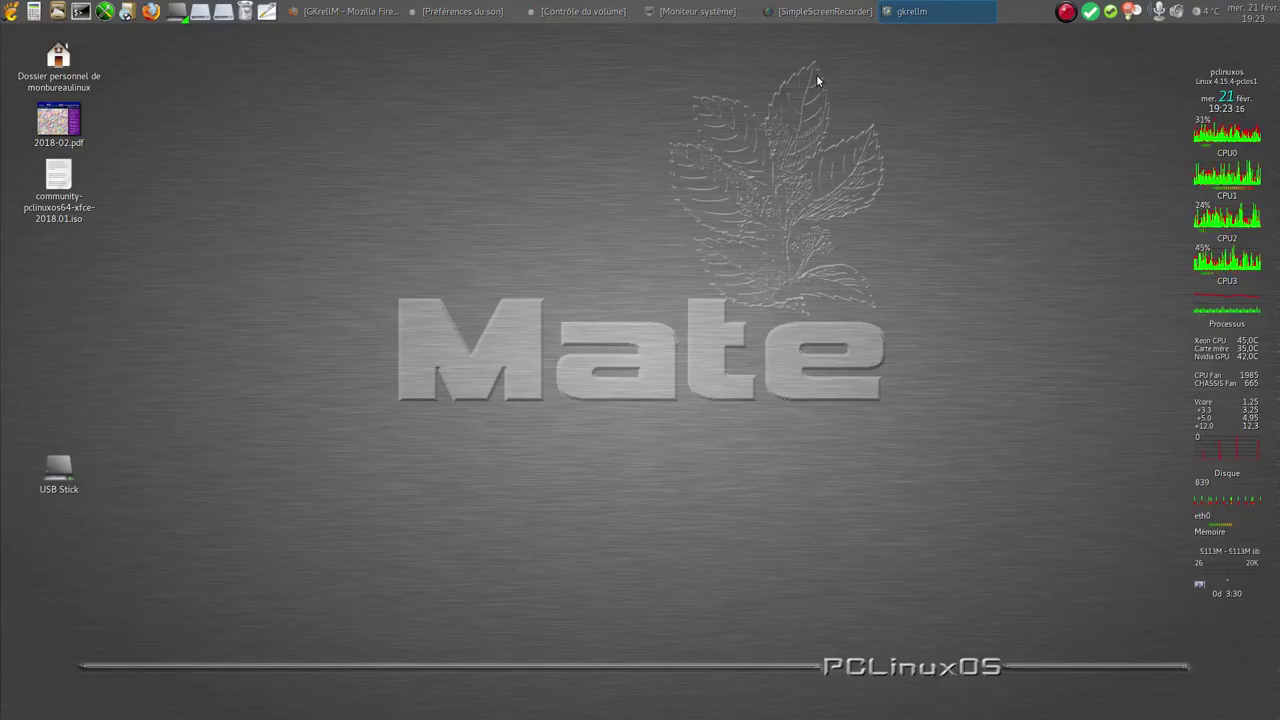
# Step: Check the gkrellm process's memory use and the system details in Moniteur système, and minimize its window
pyautogui.click(698, 11)
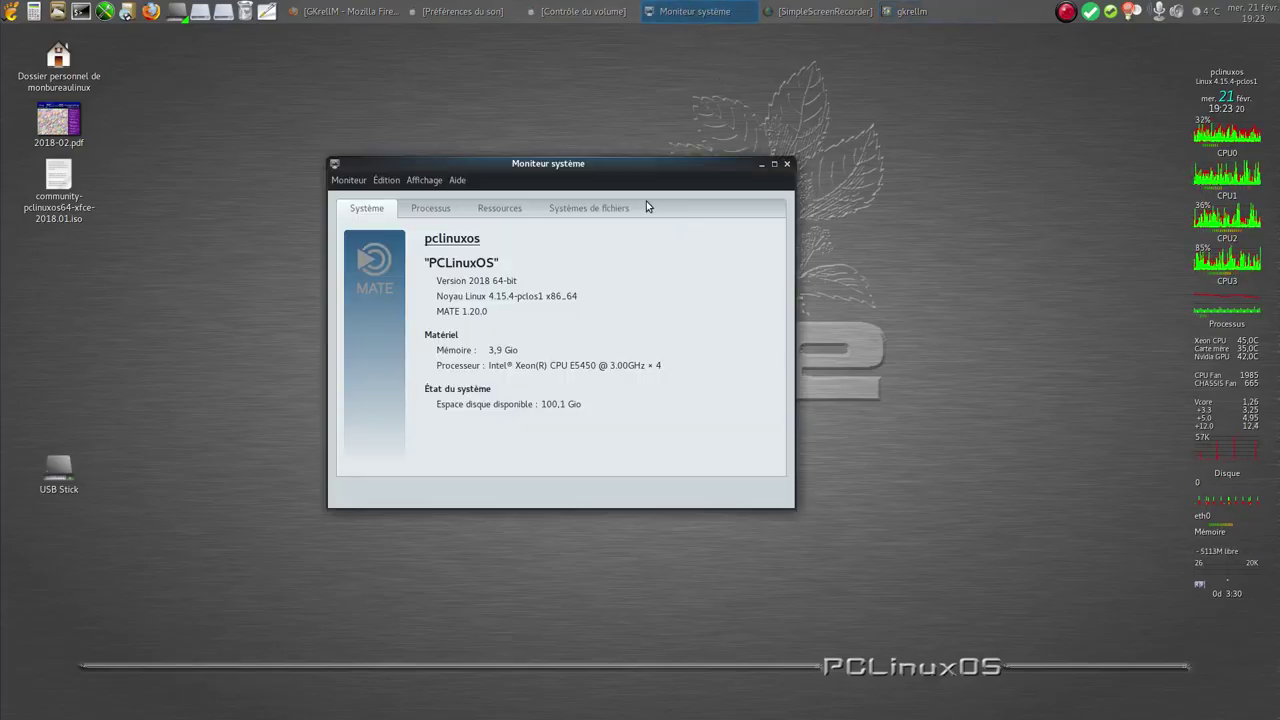
pyautogui.click(439, 213)
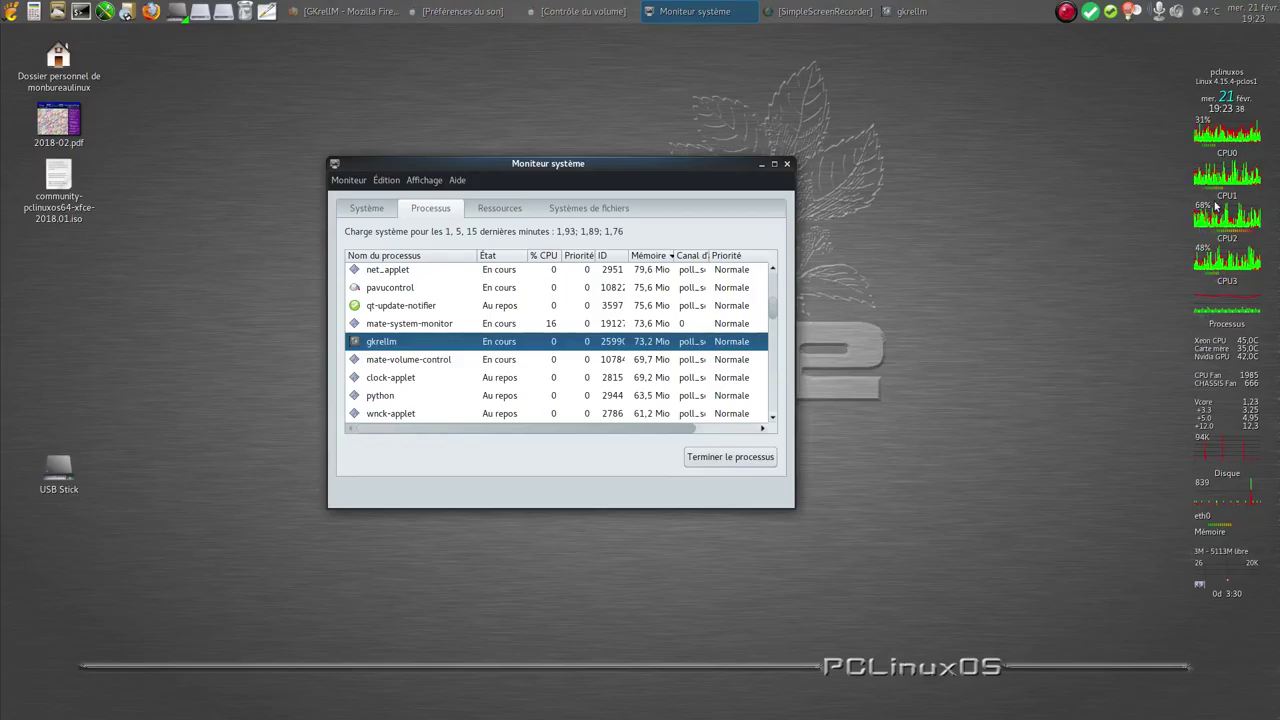
pyautogui.click(904, 330)
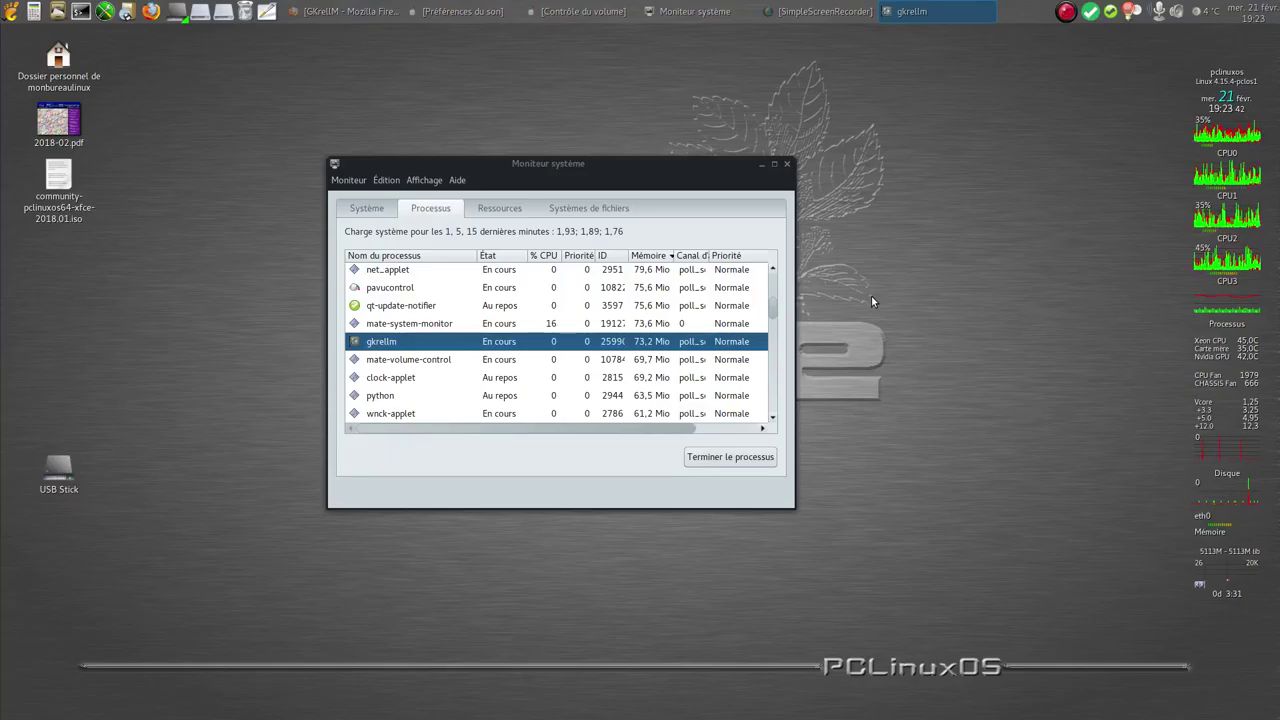
pyautogui.click(757, 171)
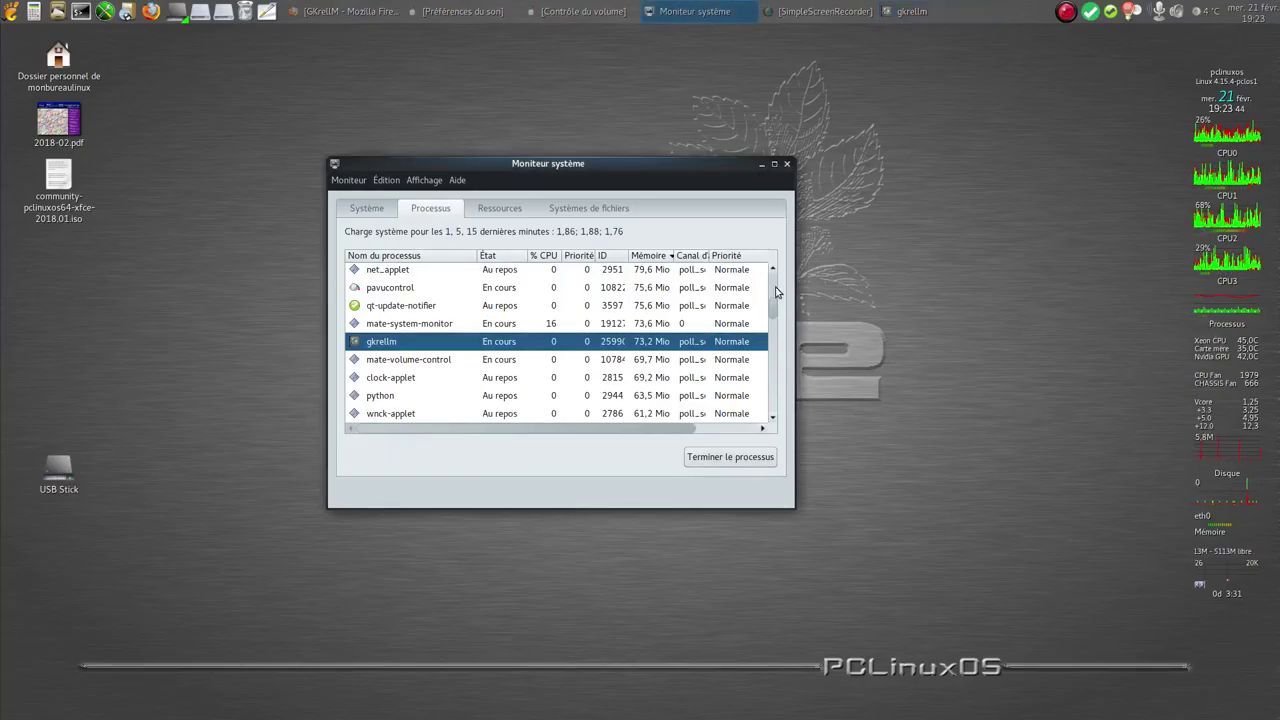
pyautogui.click(366, 210)
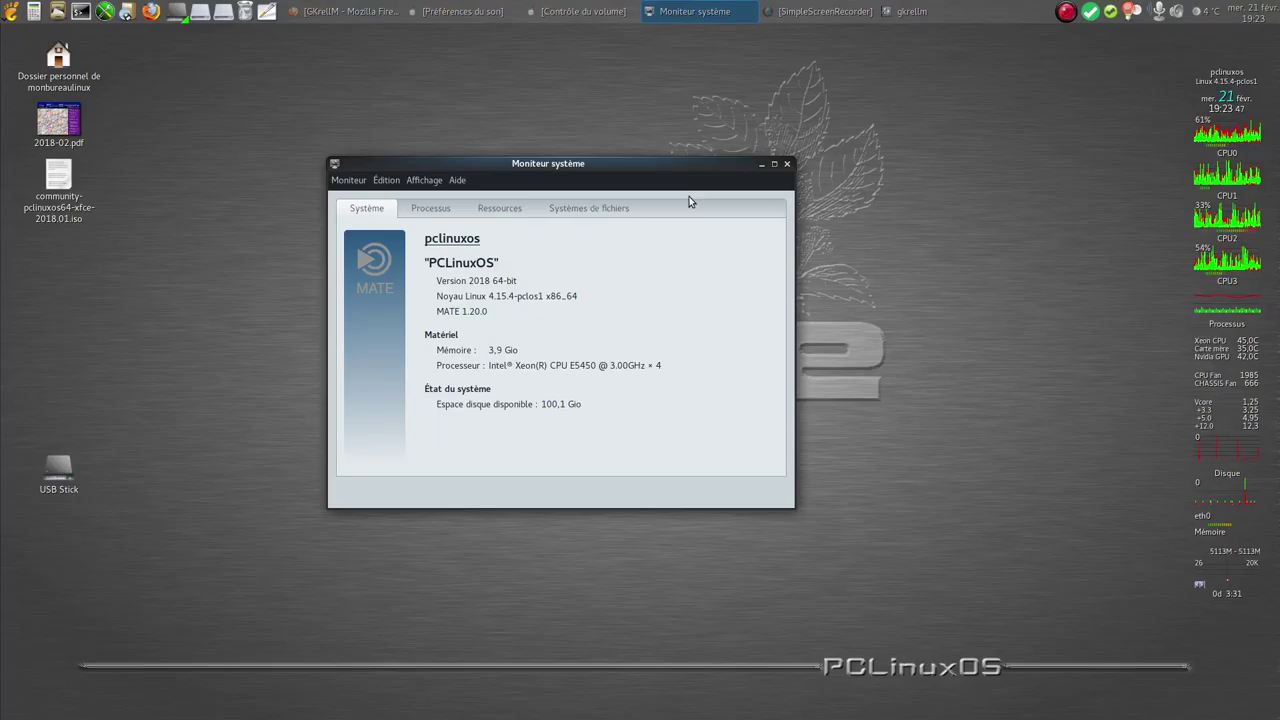
pyautogui.click(760, 165)
# Step: Set the GKrellM width to 160 in its general configuration options and validate the change
pyautogui.rightClick(1210, 96)
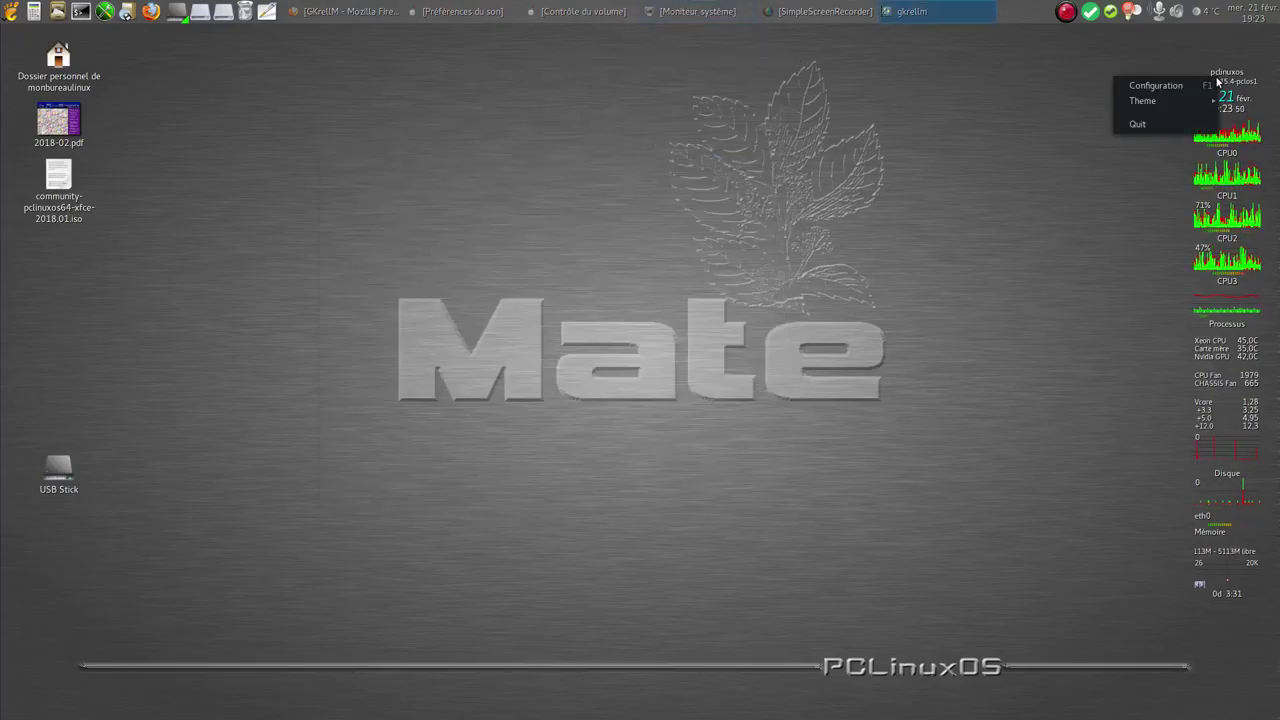
pyautogui.click(1185, 84)
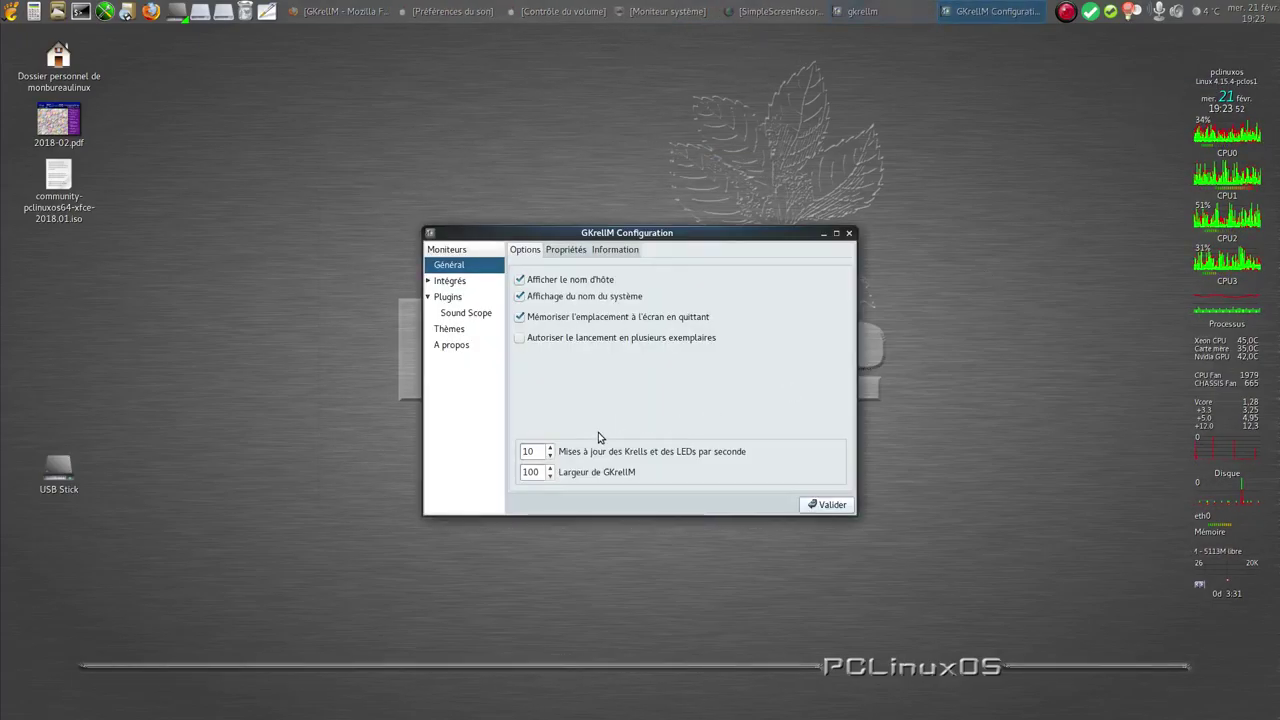
pyautogui.doubleClick(530, 472)
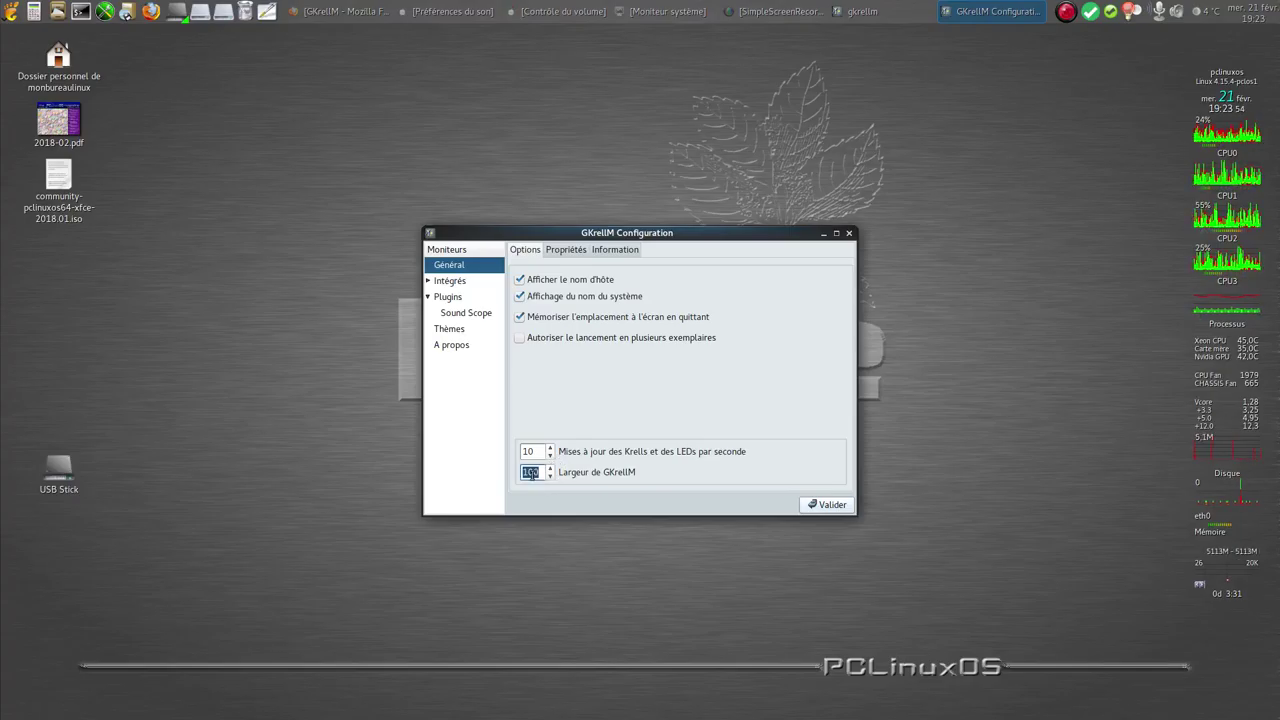
pyautogui.write('160')
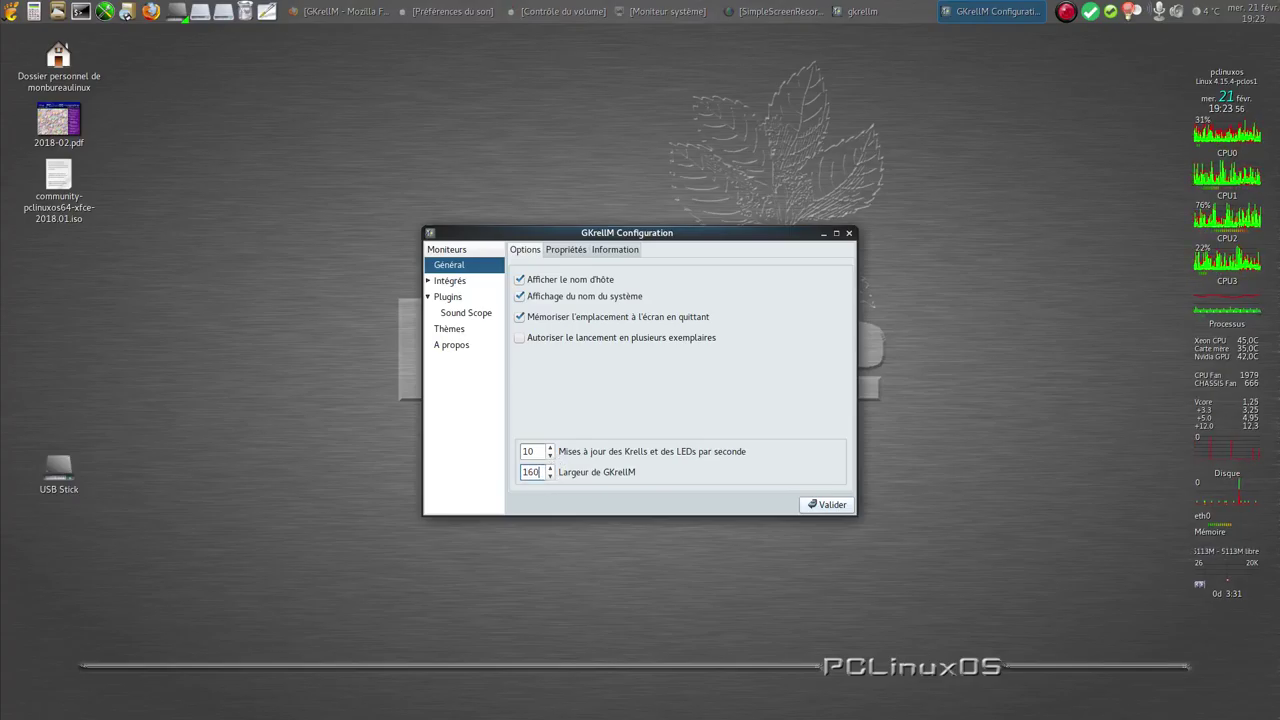
pyautogui.click(846, 508)
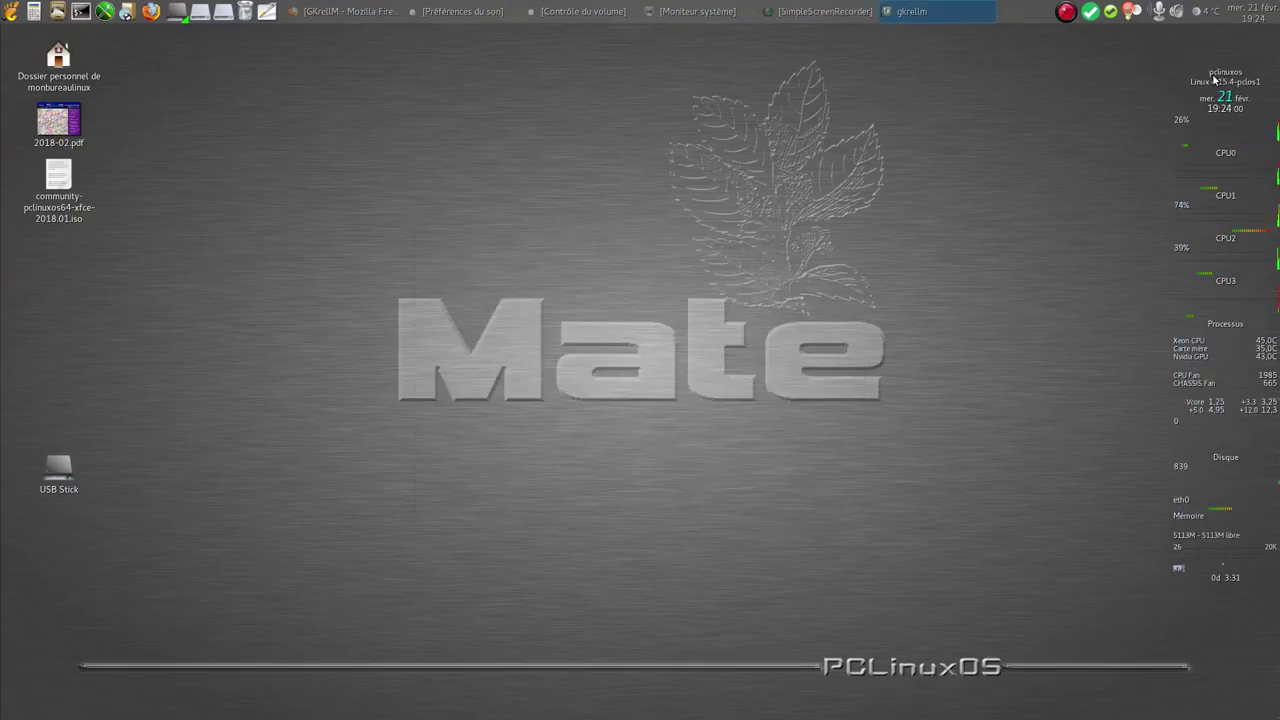
# Step: Move the GKrellM stack away from the screen edge and reopen its configuration window, placing the two side by side
pyautogui.moveTo(1222, 78); pyautogui.dragTo(842, 75)
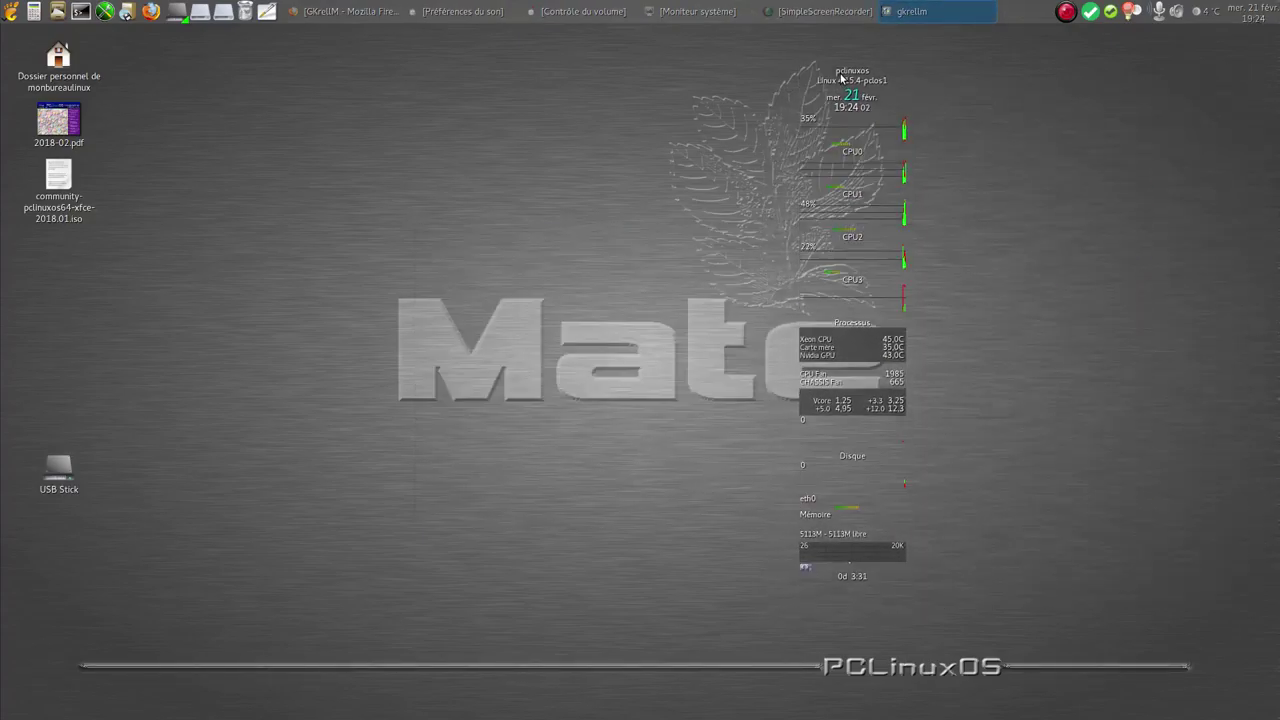
pyautogui.rightClick(838, 79)
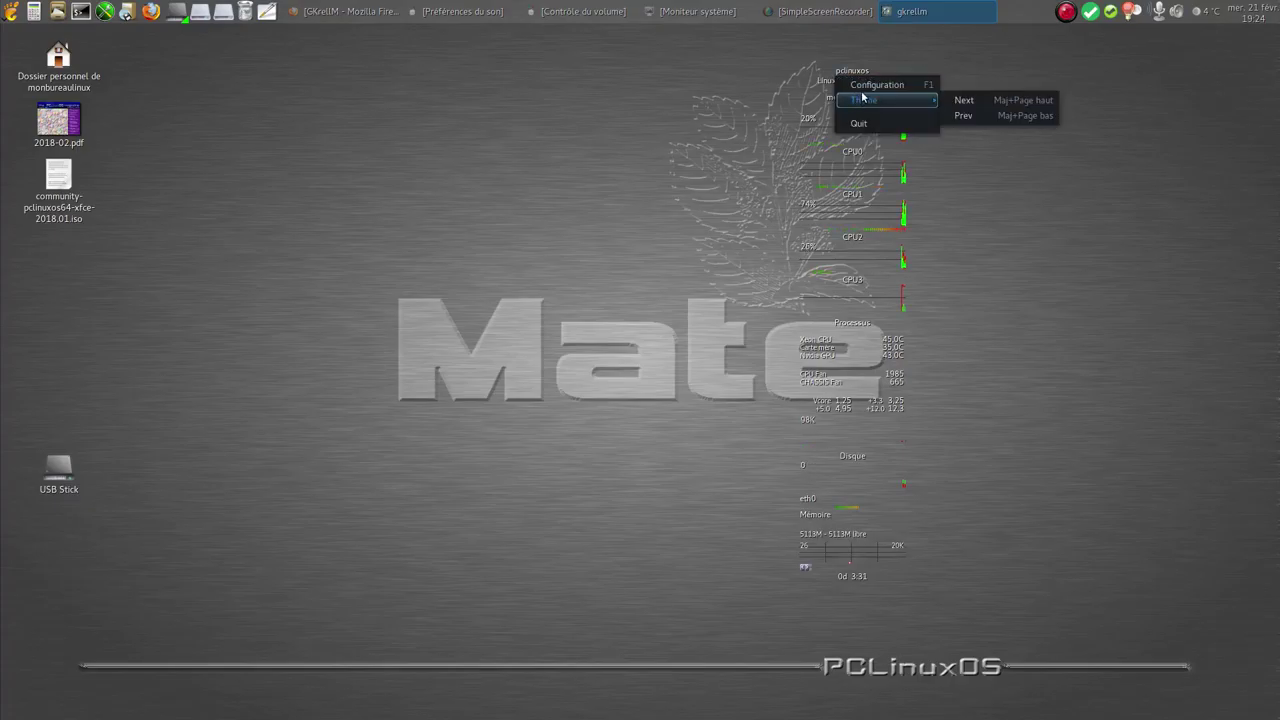
pyautogui.click(856, 85)
pyautogui.click(848, 94)
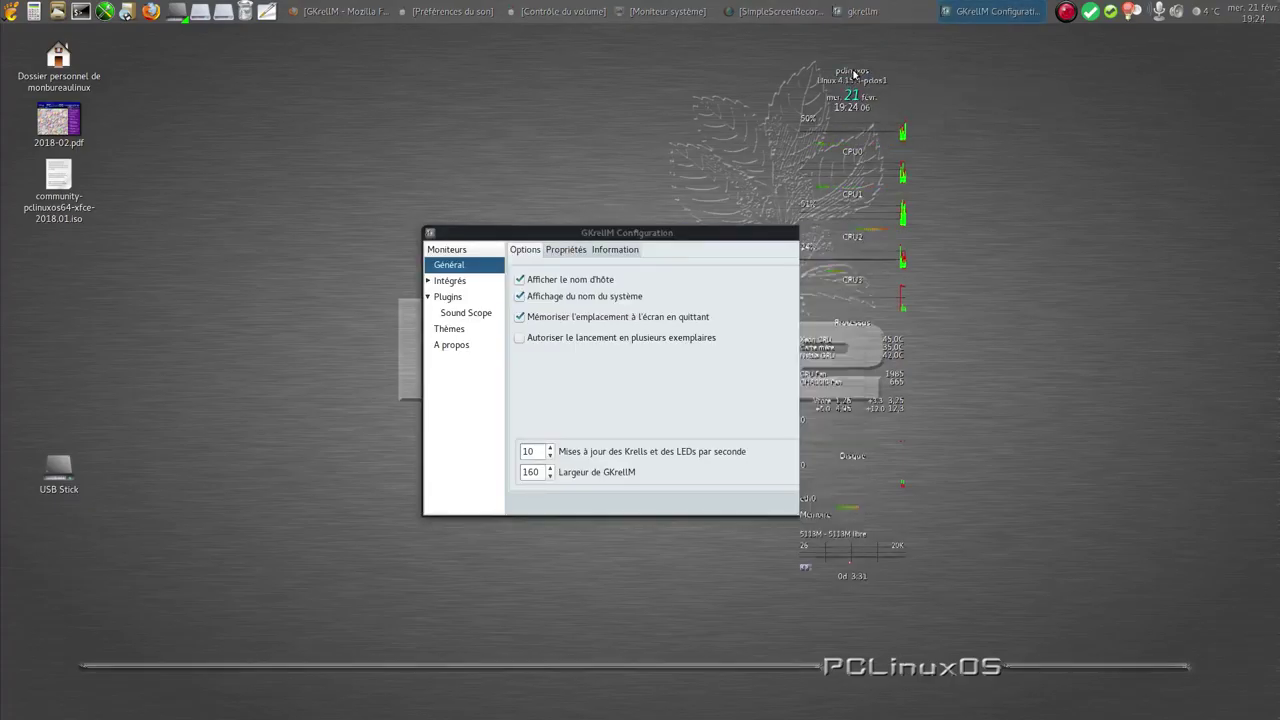
pyautogui.moveTo(778, 235); pyautogui.dragTo(849, 177)
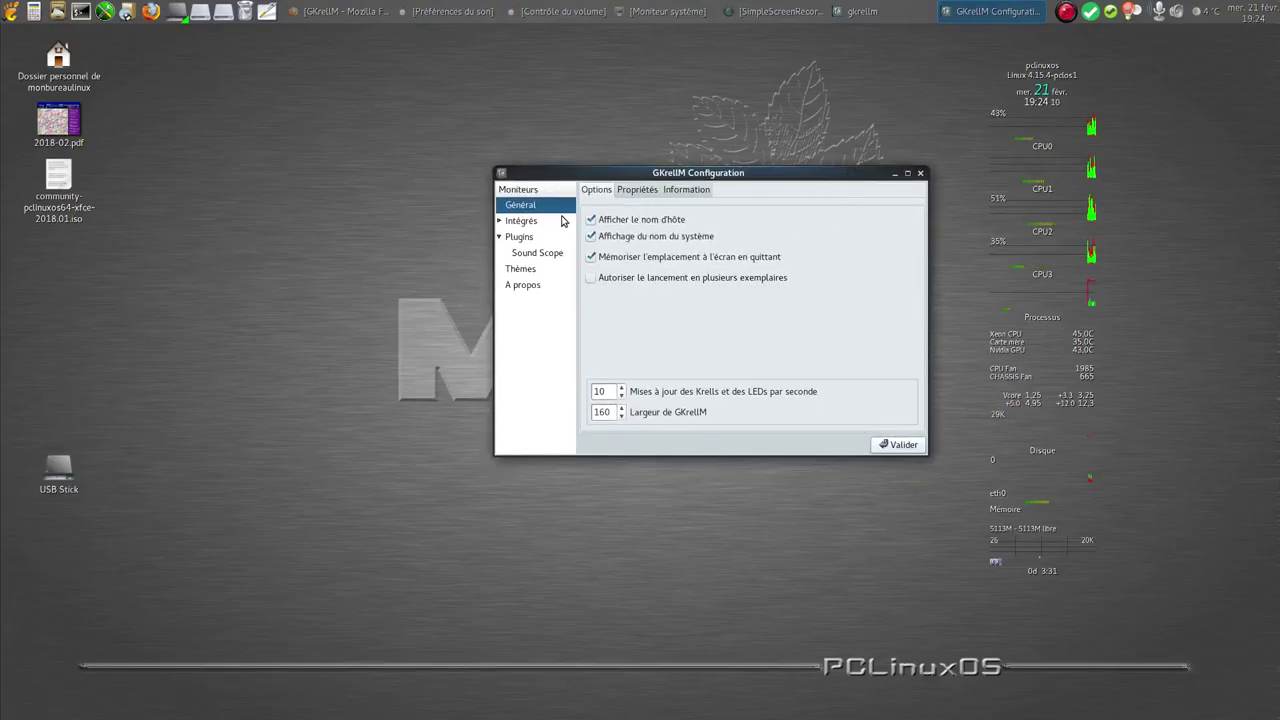
# Step: Review the general window properties, the information page and the about page in the GKrellM configuration
pyautogui.click(638, 191)
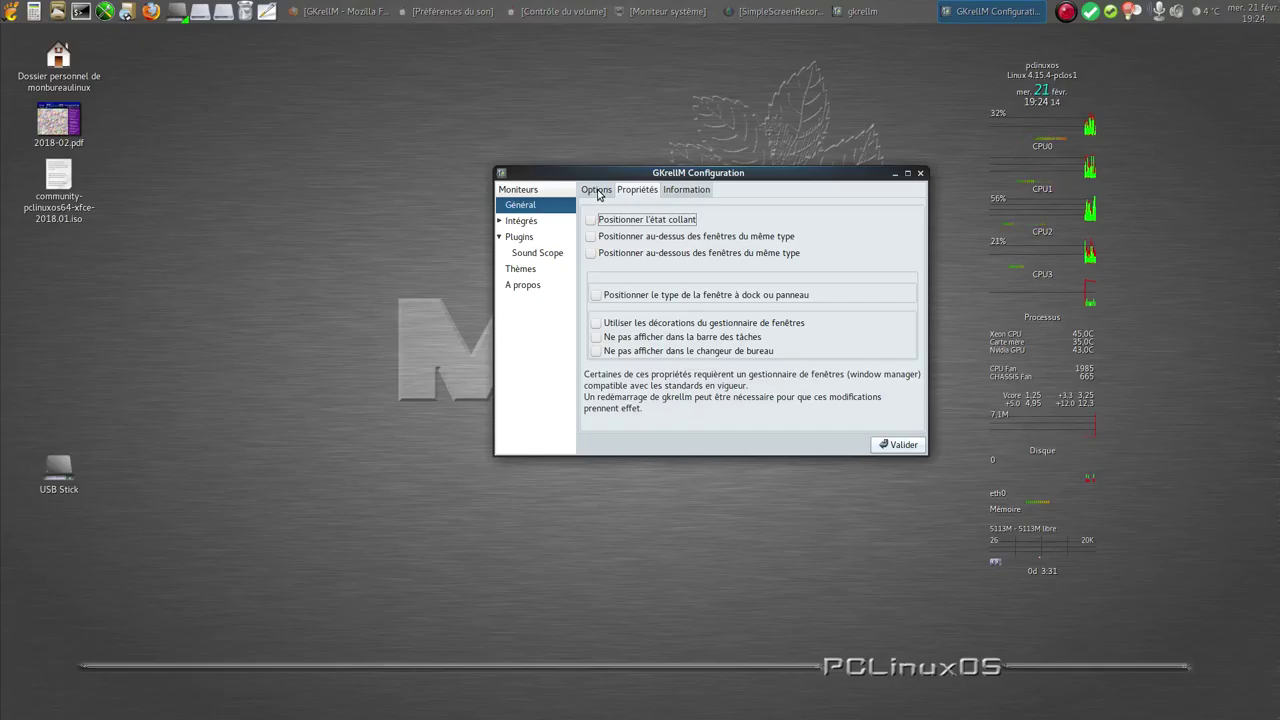
pyautogui.click(597, 191)
pyautogui.click(631, 195)
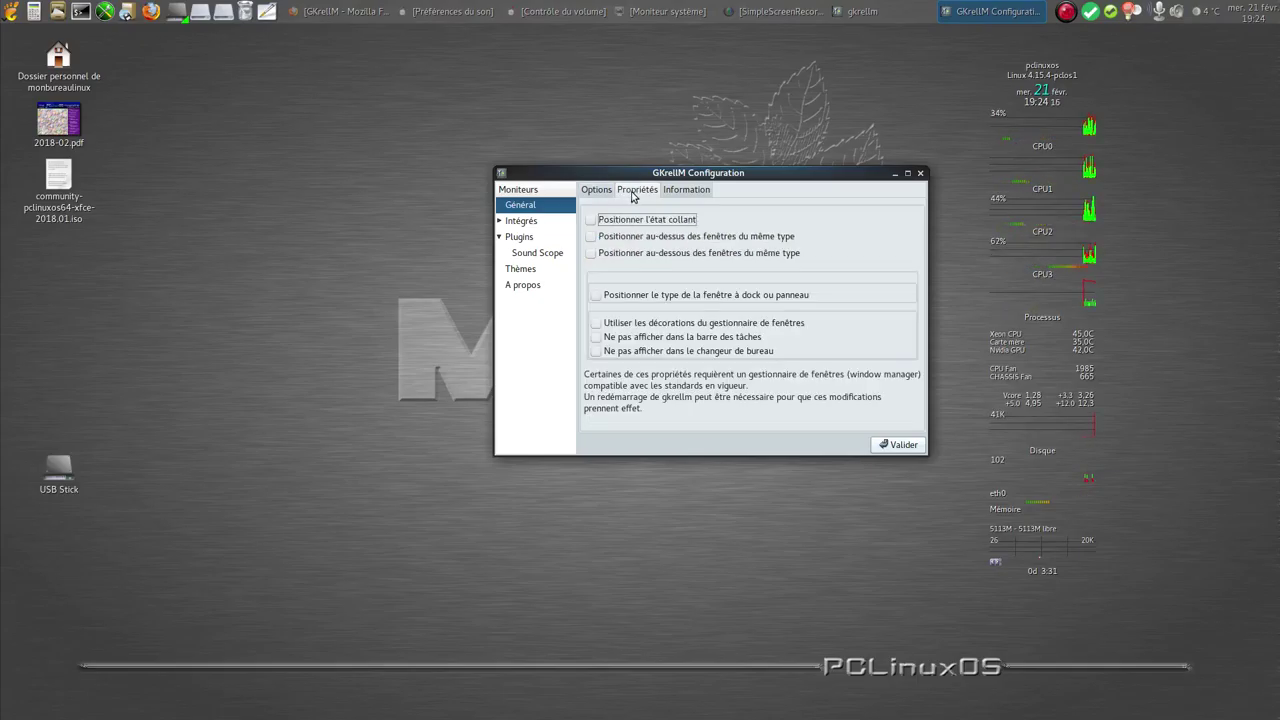
pyautogui.click(690, 194)
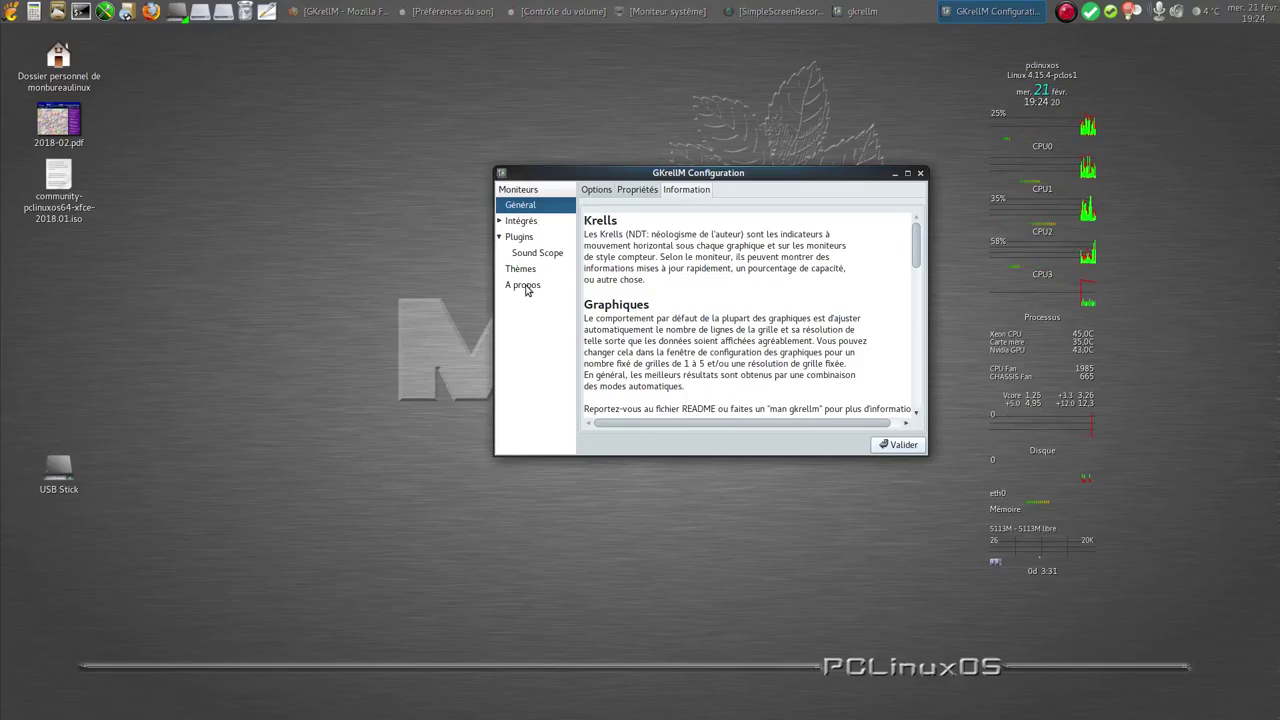
pyautogui.click(522, 285)
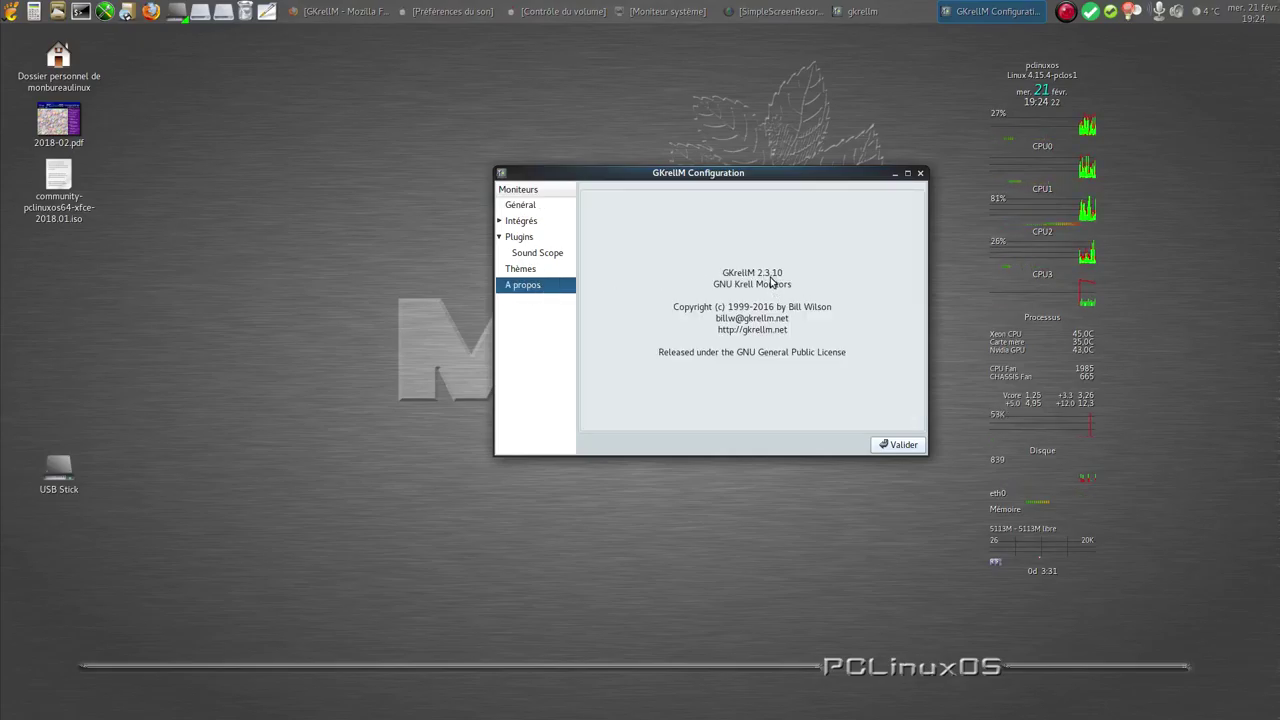
# Step: Read through the general information page of the GKrellM configuration down to the mouse button actions and return to its beginning
pyautogui.click(519, 206)
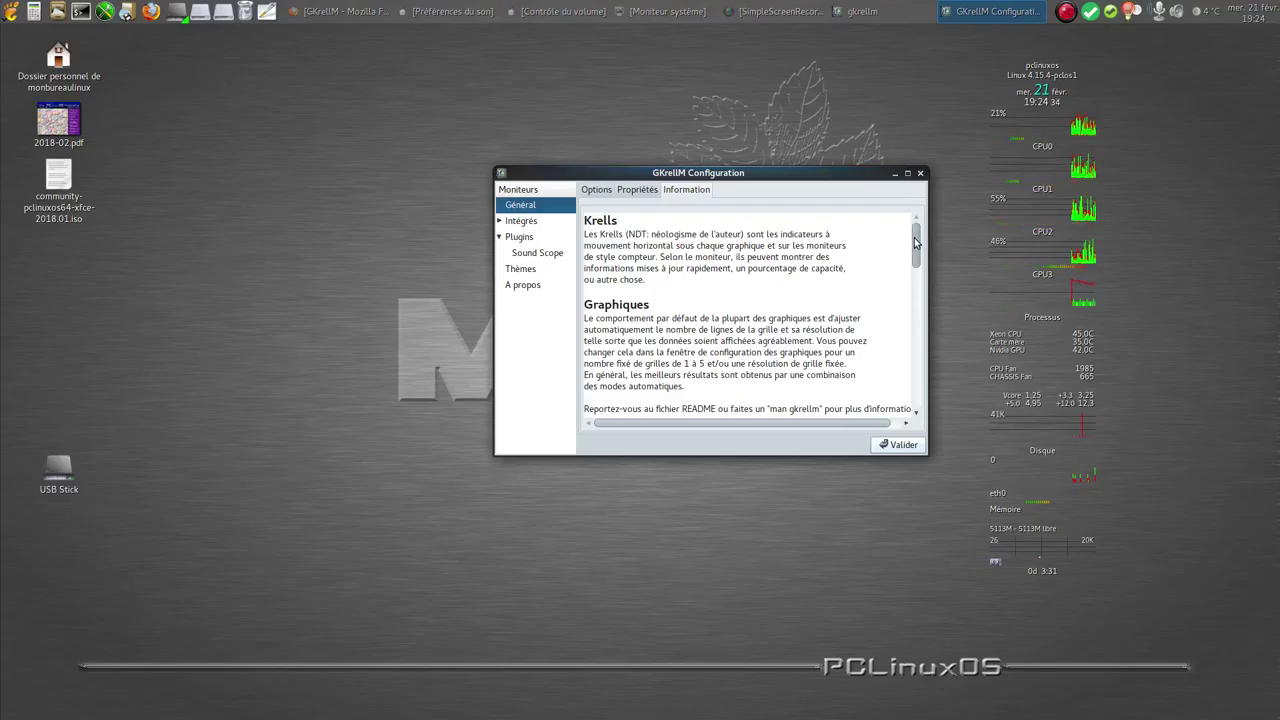
pyautogui.scroll(-1, 916, 251)
pyautogui.scroll(-1, 916, 251)
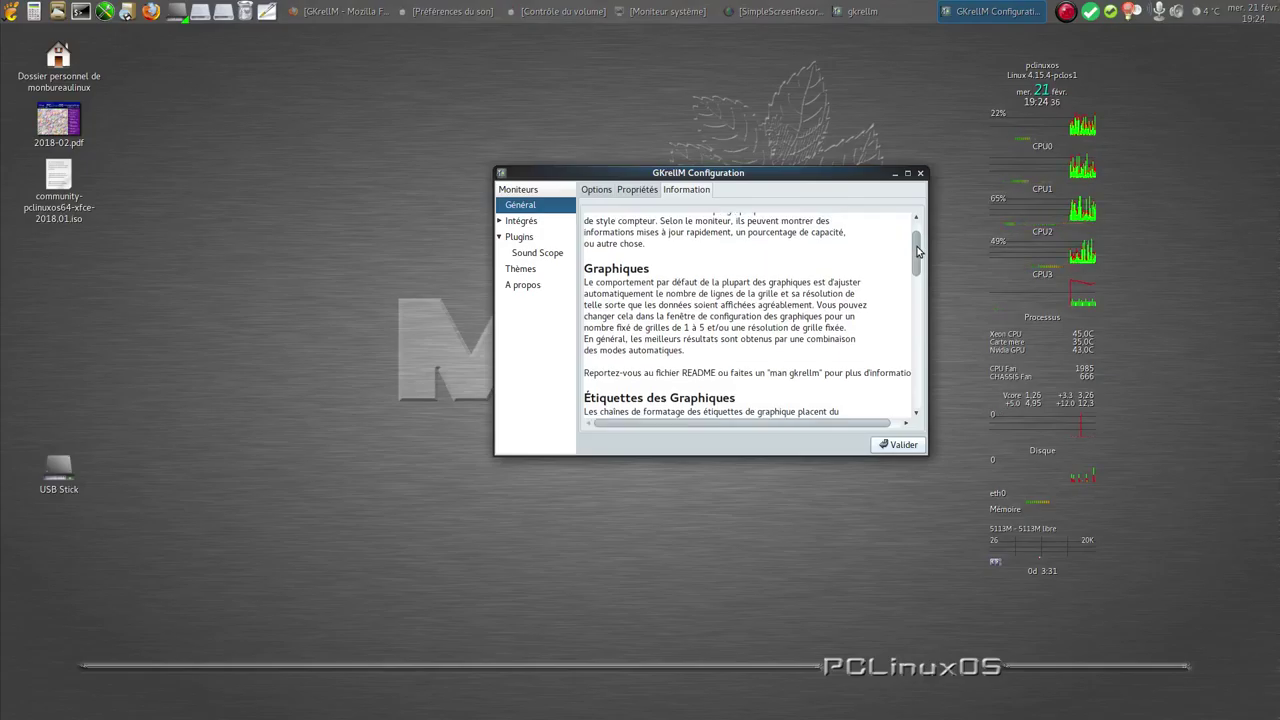
pyautogui.moveTo(917, 251); pyautogui.dragTo(912, 406)
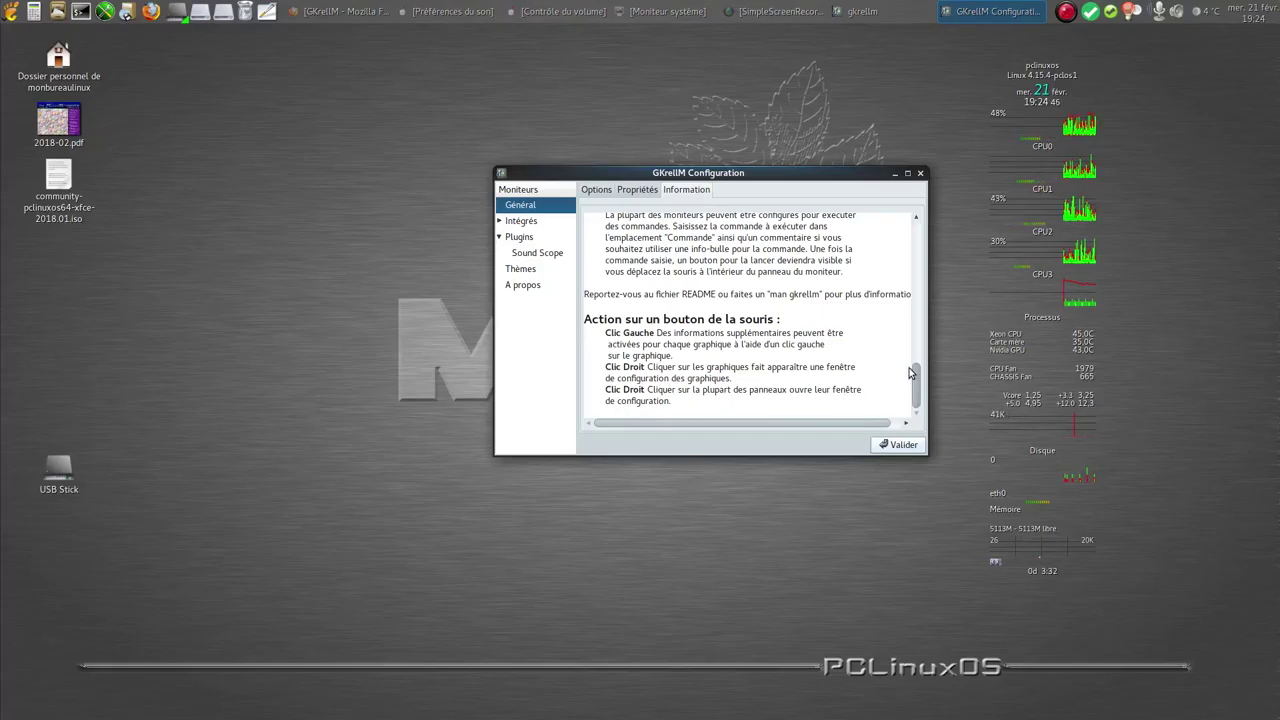
pyautogui.moveTo(912, 406); pyautogui.dragTo(894, 229)
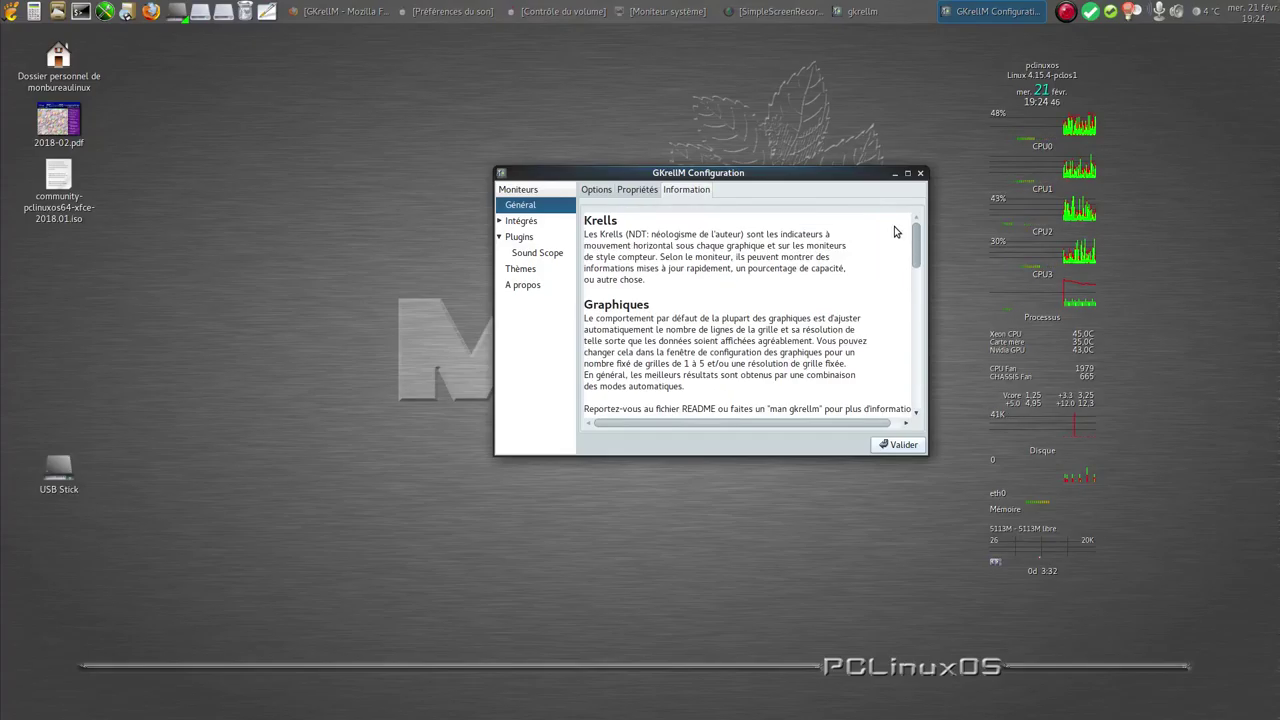
# Step: Expand the built-in monitors and list the temperature sensors in the Capteurs configuration
pyautogui.click(530, 224)
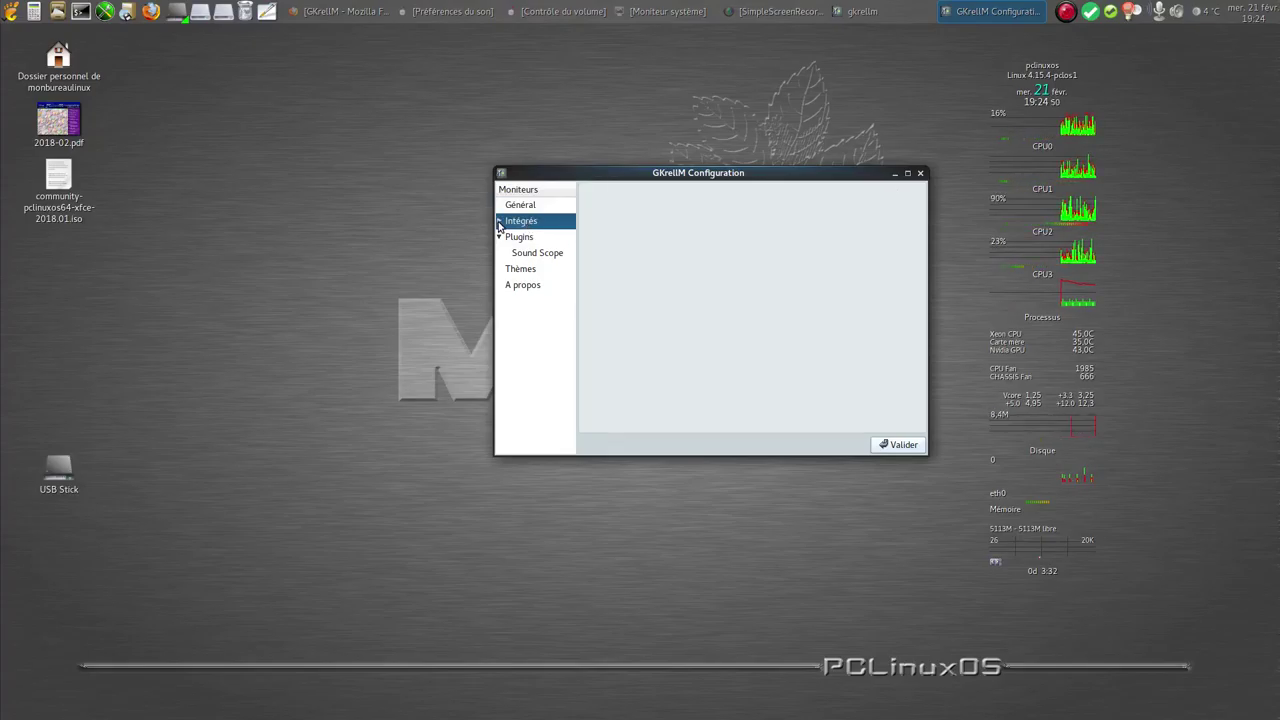
pyautogui.click(499, 222)
pyautogui.click(530, 237)
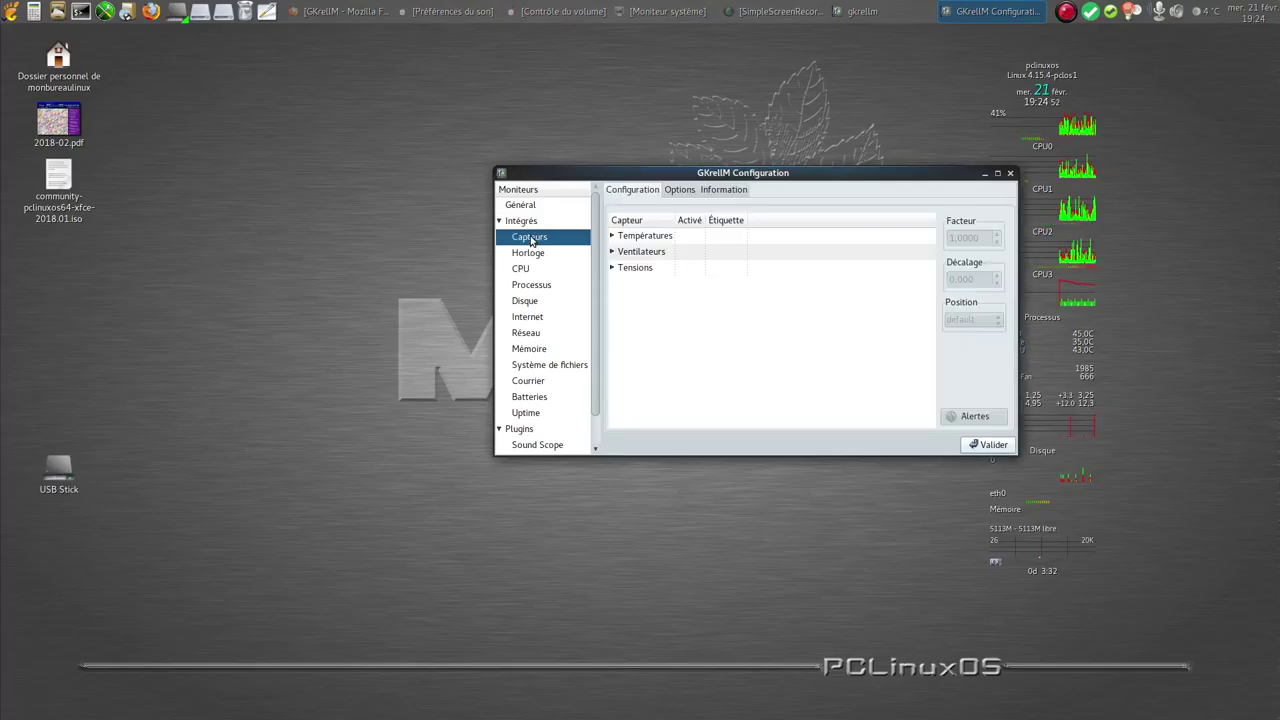
pyautogui.doubleClick(617, 239)
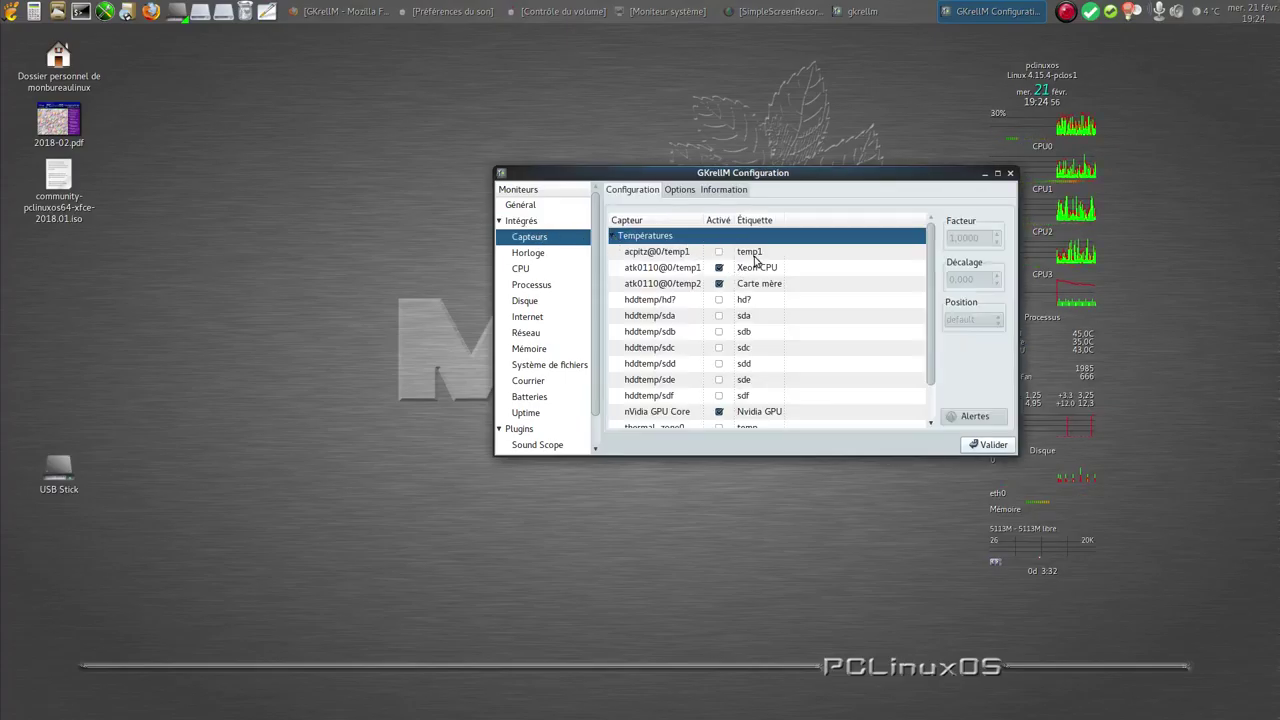
# Step: Disable the Xeon CPU and Carte mère temperature sensors, and enable both again
pyautogui.click(719, 268)
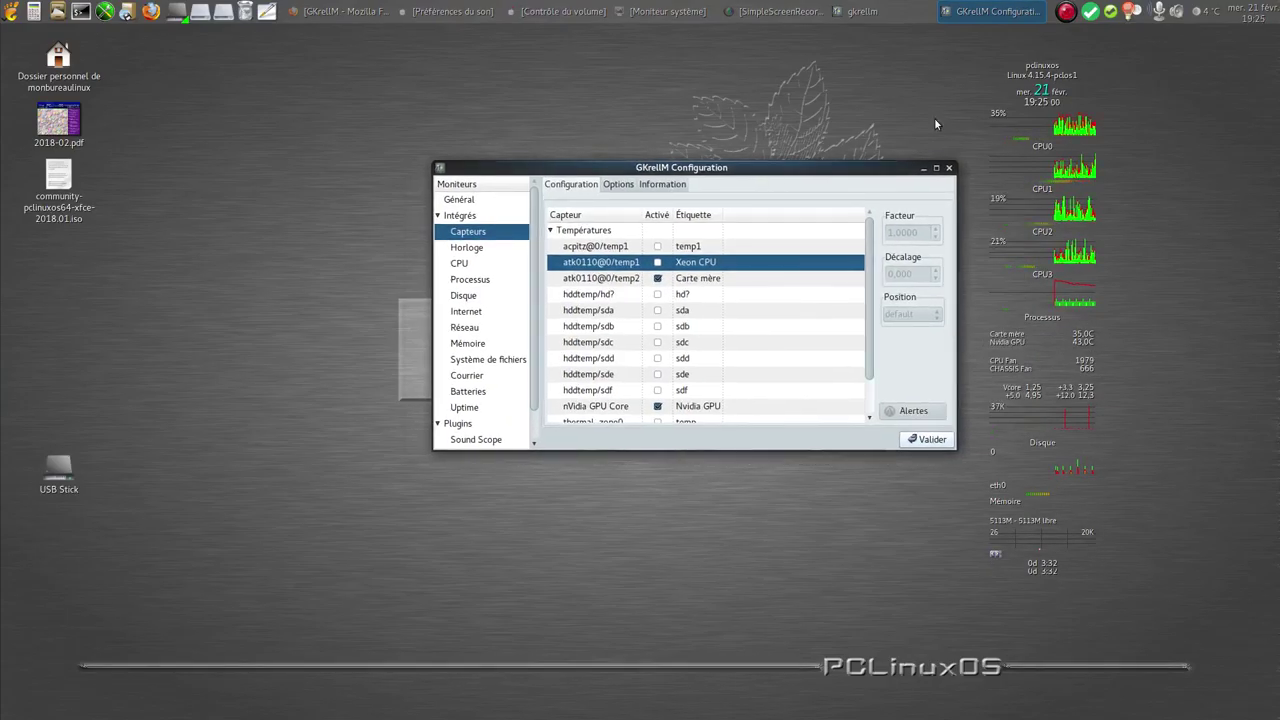
pyautogui.click(658, 263)
pyautogui.click(658, 263)
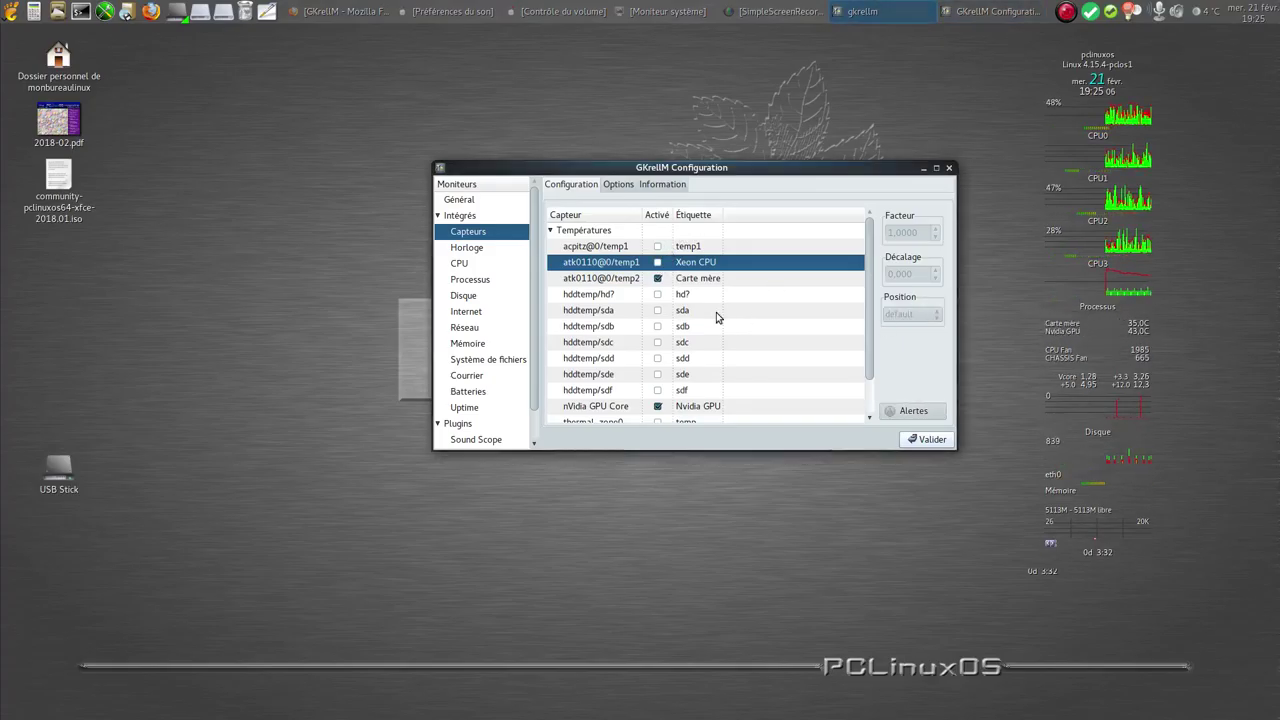
pyautogui.click(658, 278)
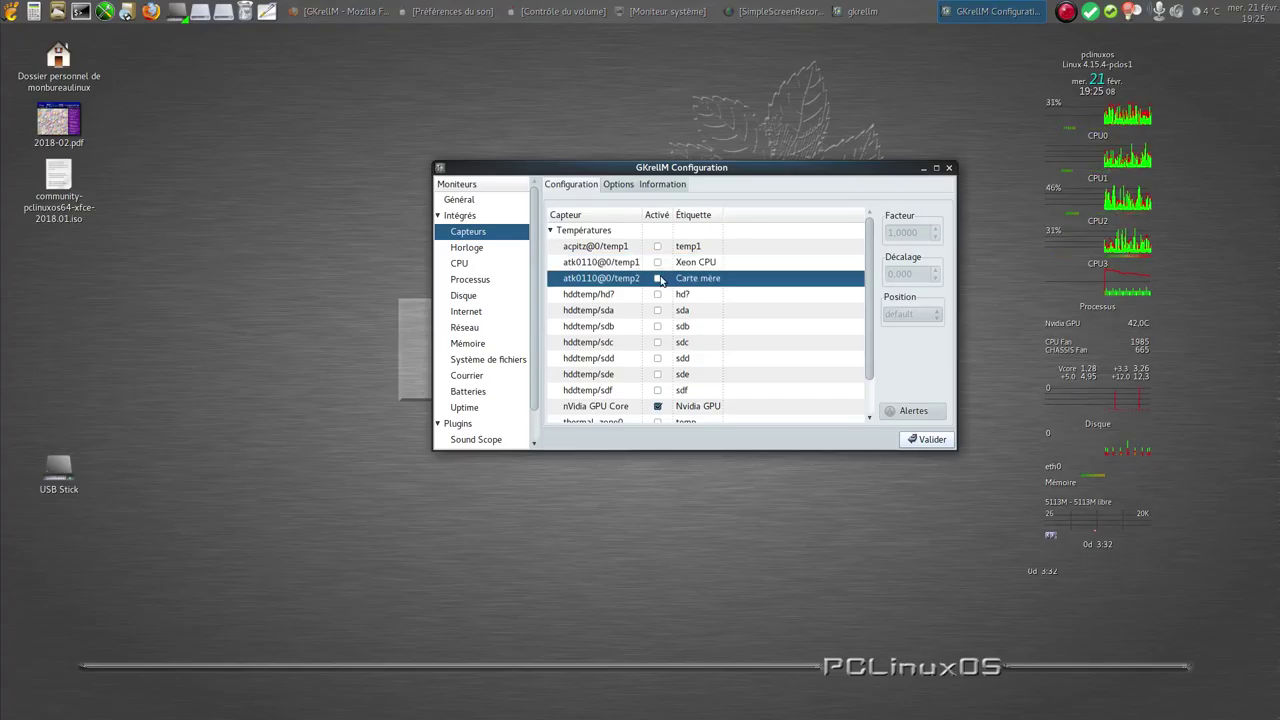
pyautogui.click(658, 278)
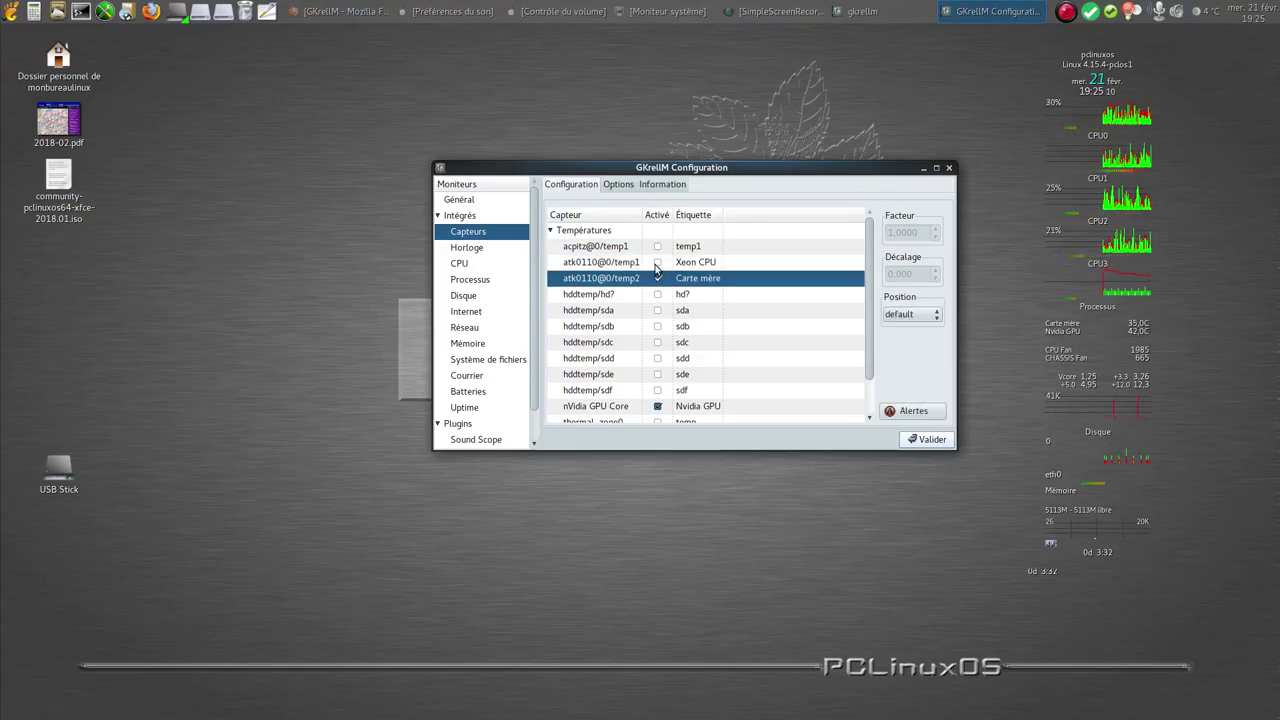
pyautogui.click(658, 262)
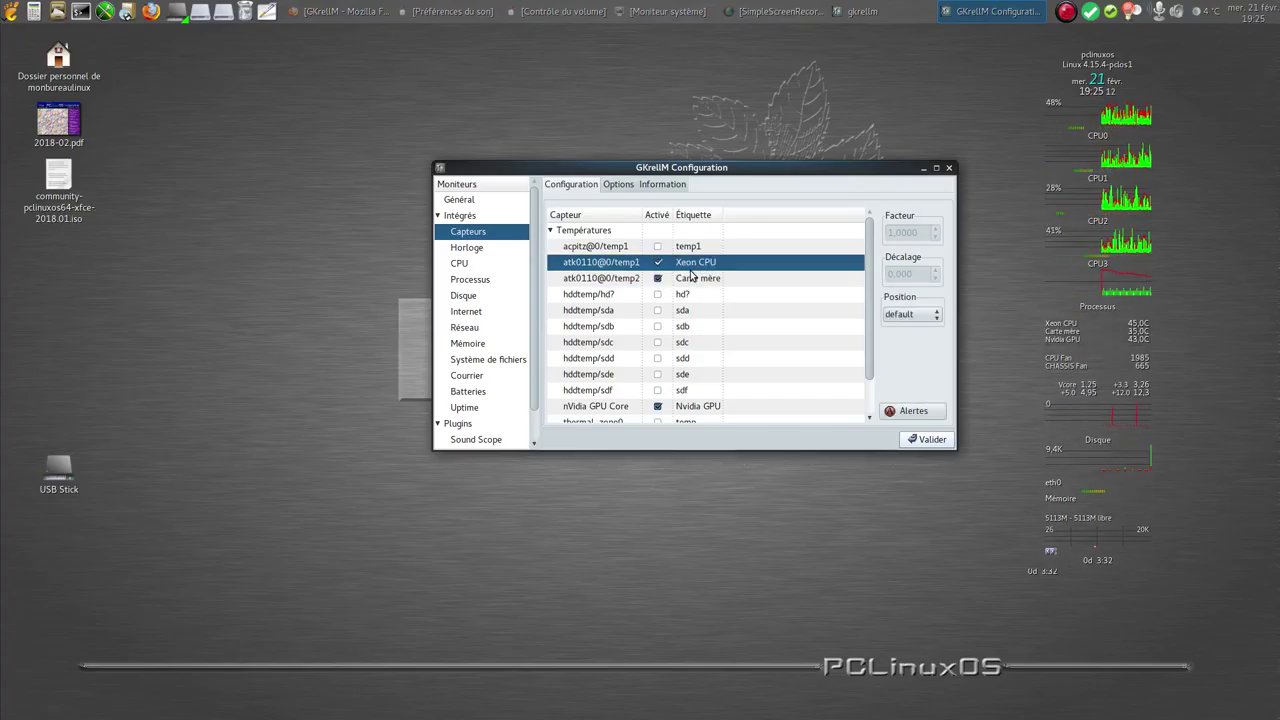
# Step: Open the Xeon CPU sensor's label for editing without changing it, and view the sensor's temperature alarm settings
pyautogui.click(688, 263)
pyautogui.click(688, 262)
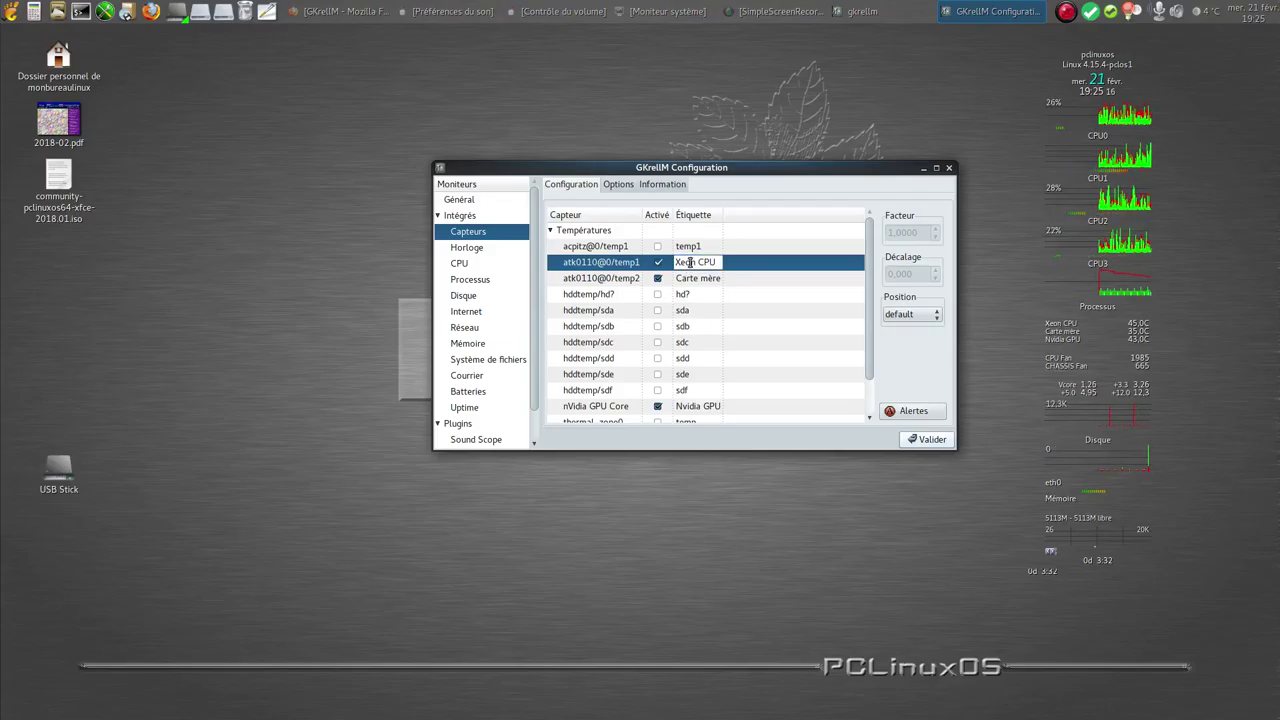
pyautogui.click(690, 280)
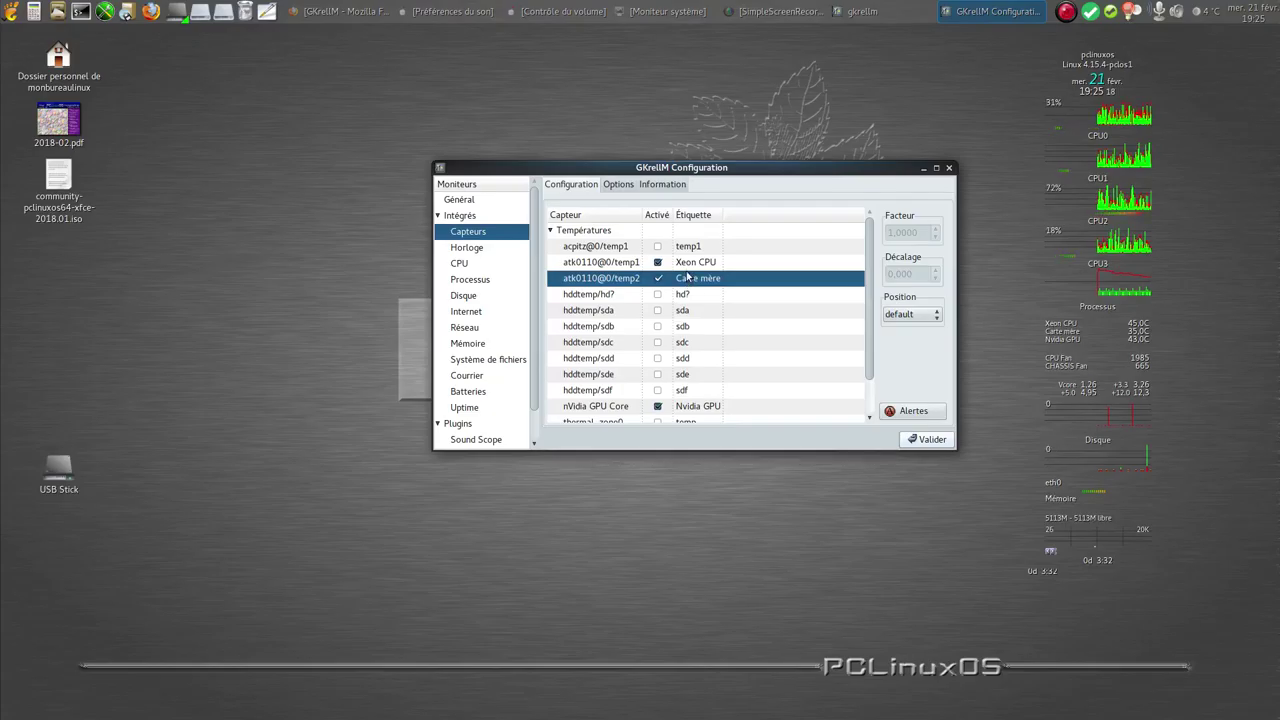
pyautogui.click(692, 266)
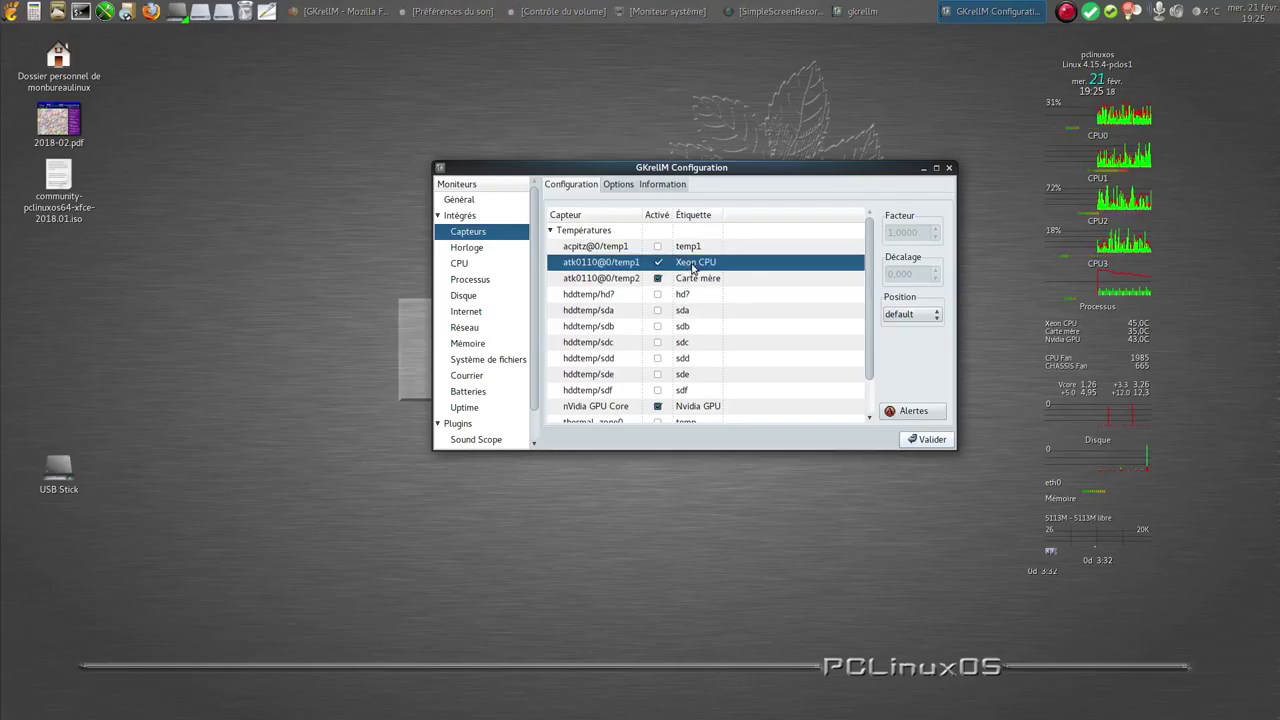
pyautogui.click(897, 416)
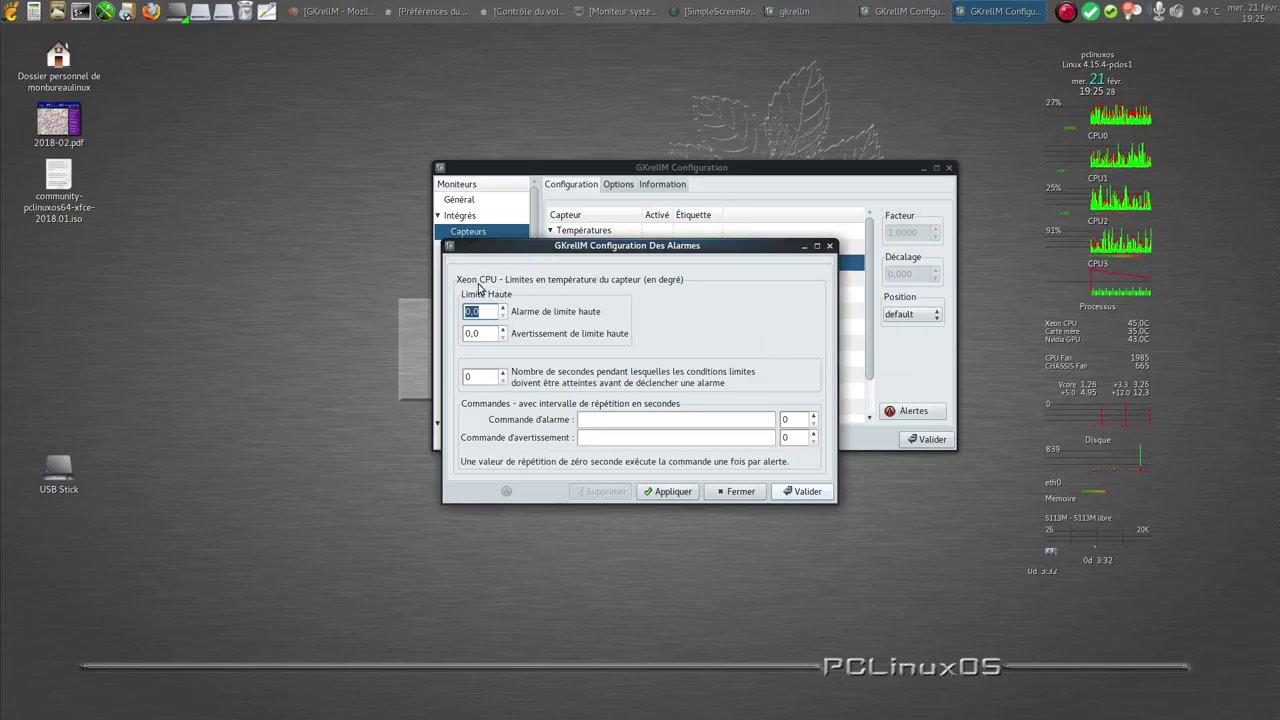
pyautogui.click(738, 491)
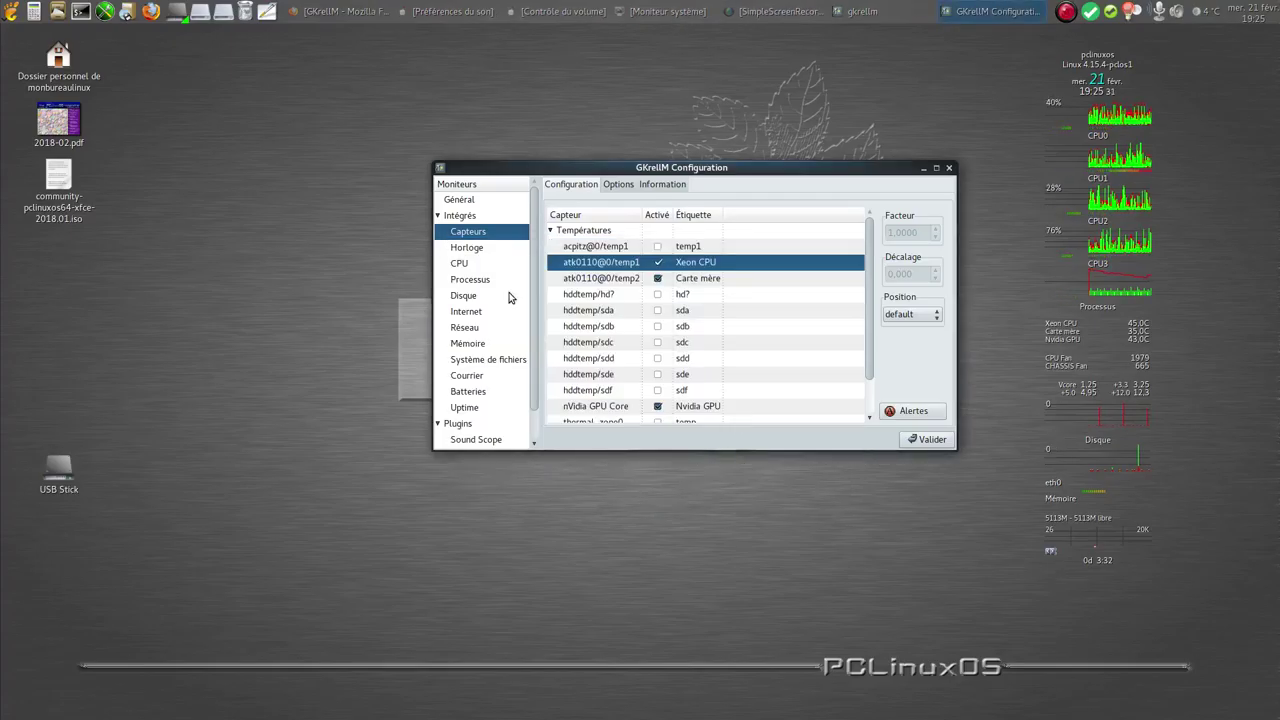
# Step: Review the Horloge monitor's options, command configuration and information, including the available calendar display formats
pyautogui.click(473, 252)
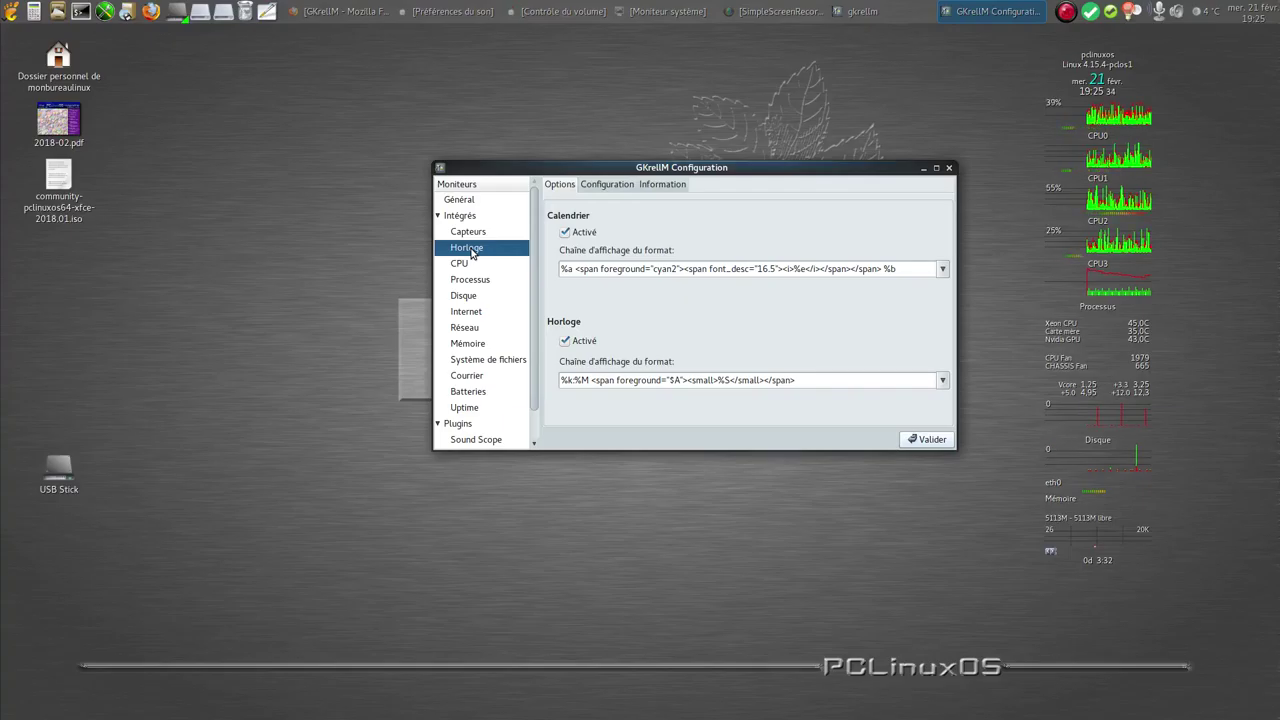
pyautogui.click(621, 190)
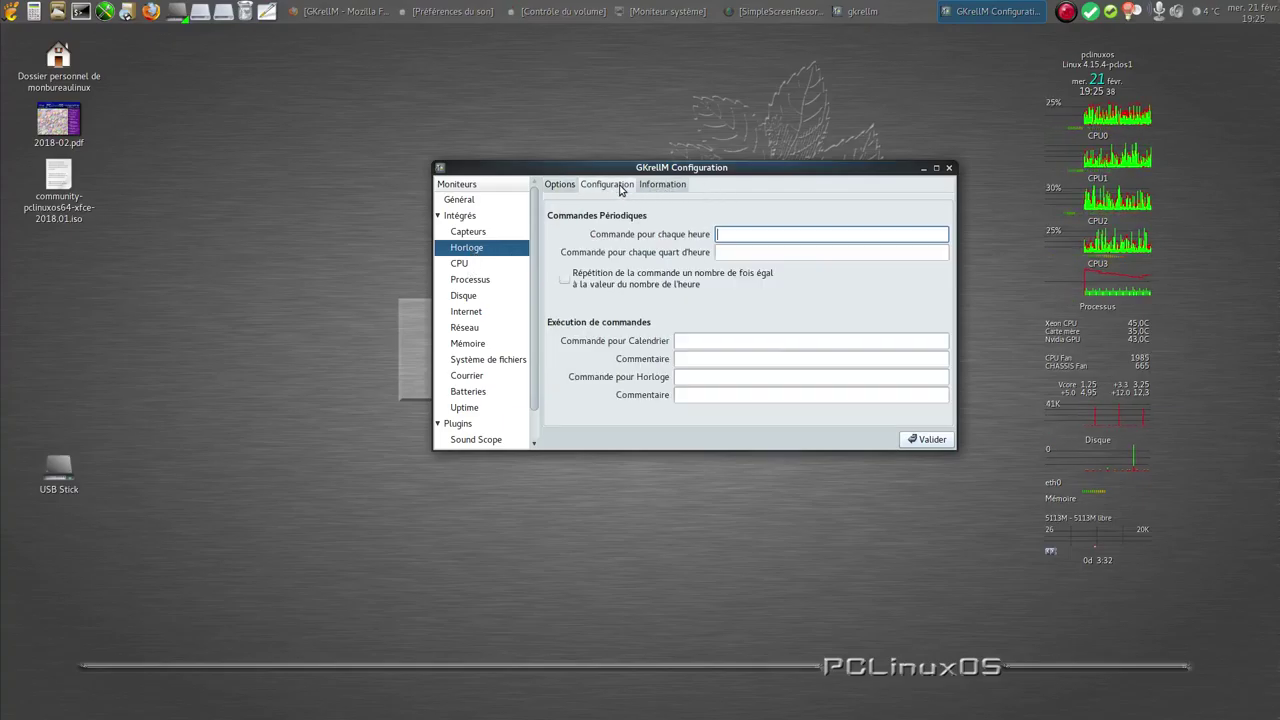
pyautogui.click(666, 187)
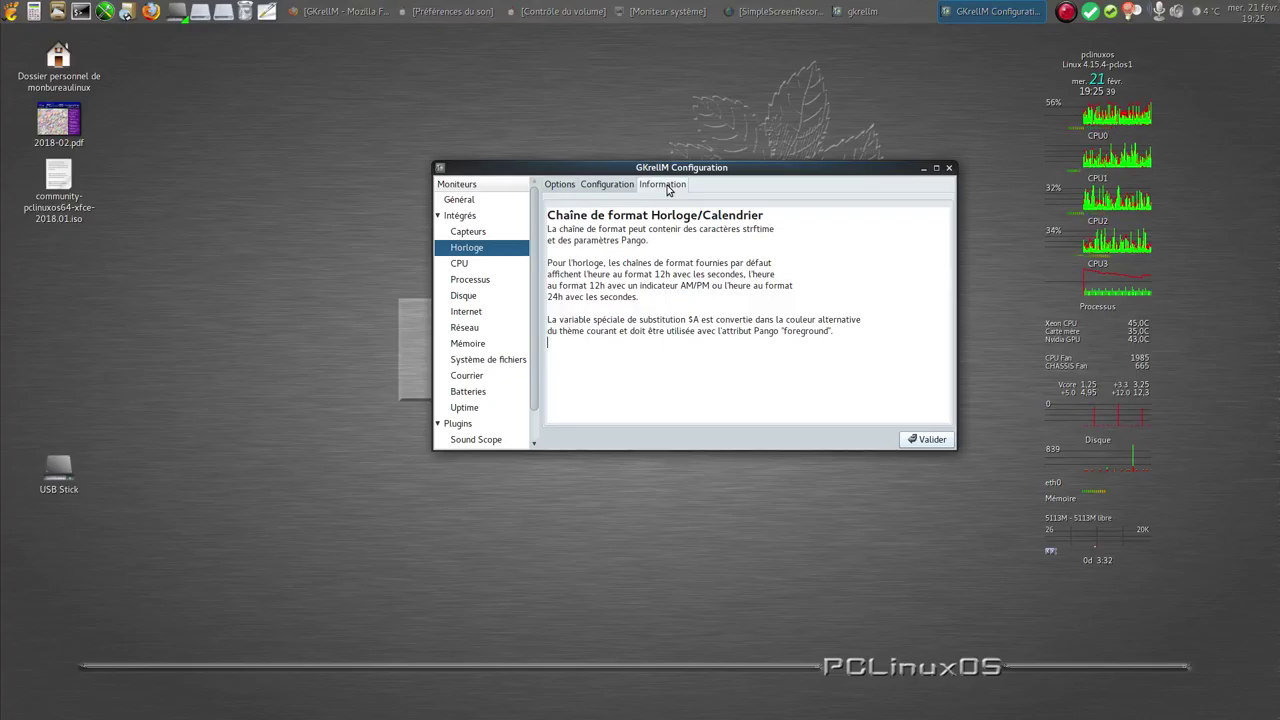
pyautogui.click(566, 188)
pyautogui.click(941, 270)
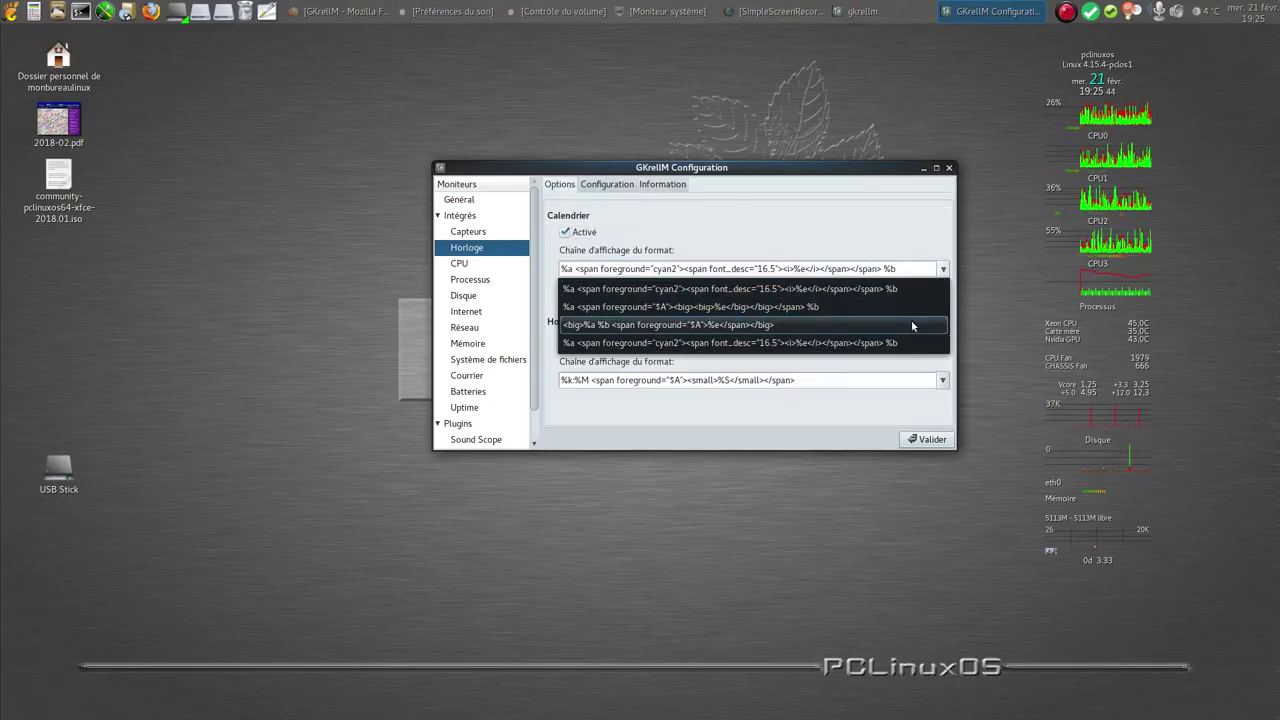
pyautogui.click(753, 260)
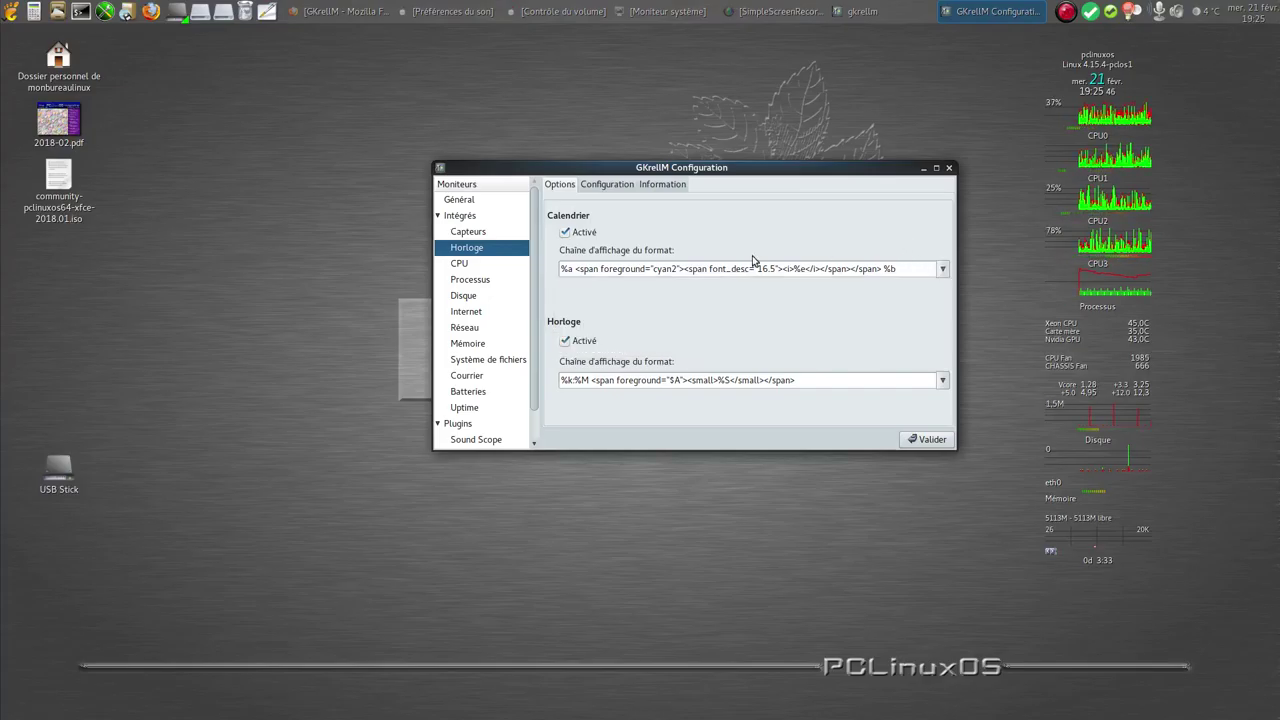
# Step: Hide the cpu0 and cpu1 graphs in the CPU monitor options, and show both again
pyautogui.click(470, 264)
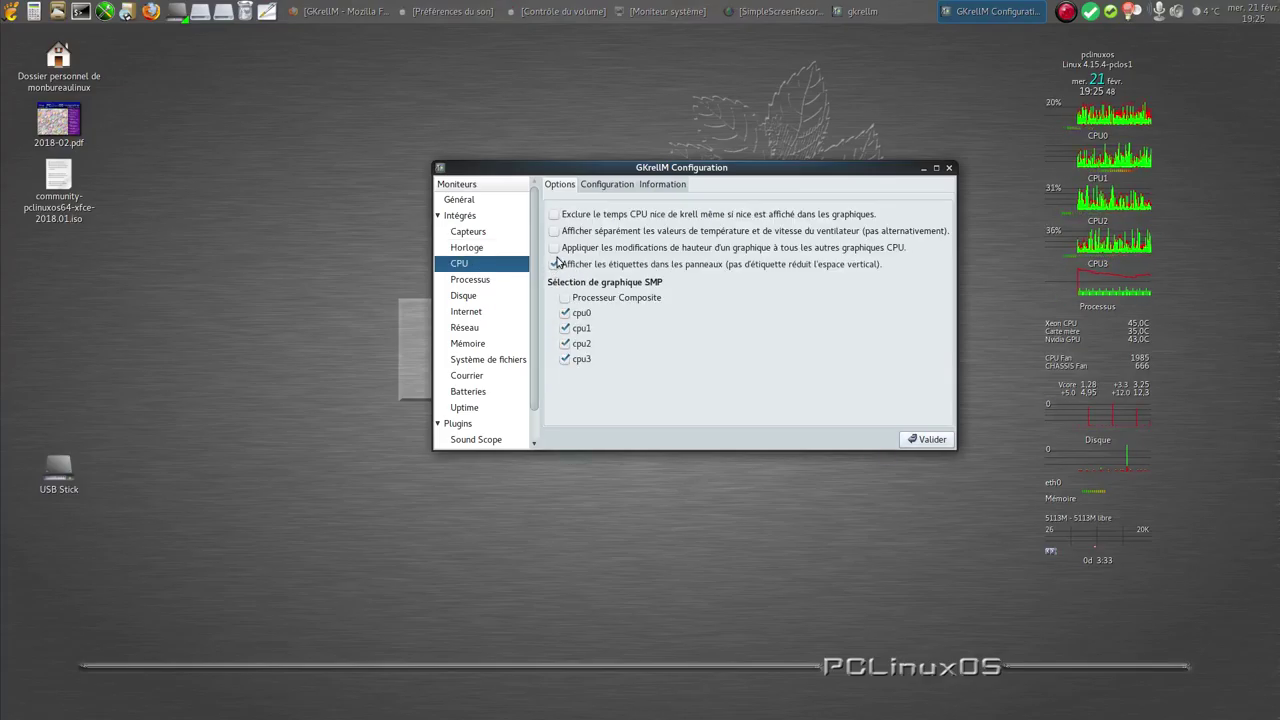
pyautogui.click(582, 312)
pyautogui.click(580, 328)
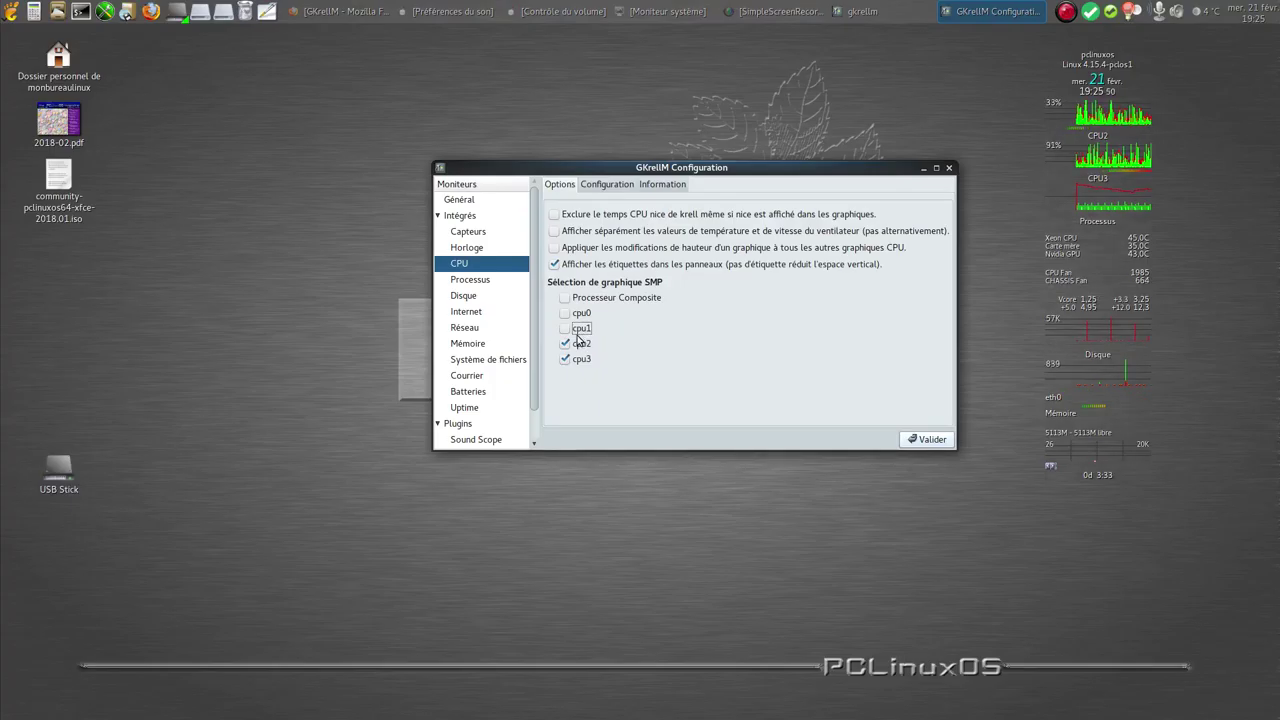
pyautogui.click(568, 330)
pyautogui.click(567, 314)
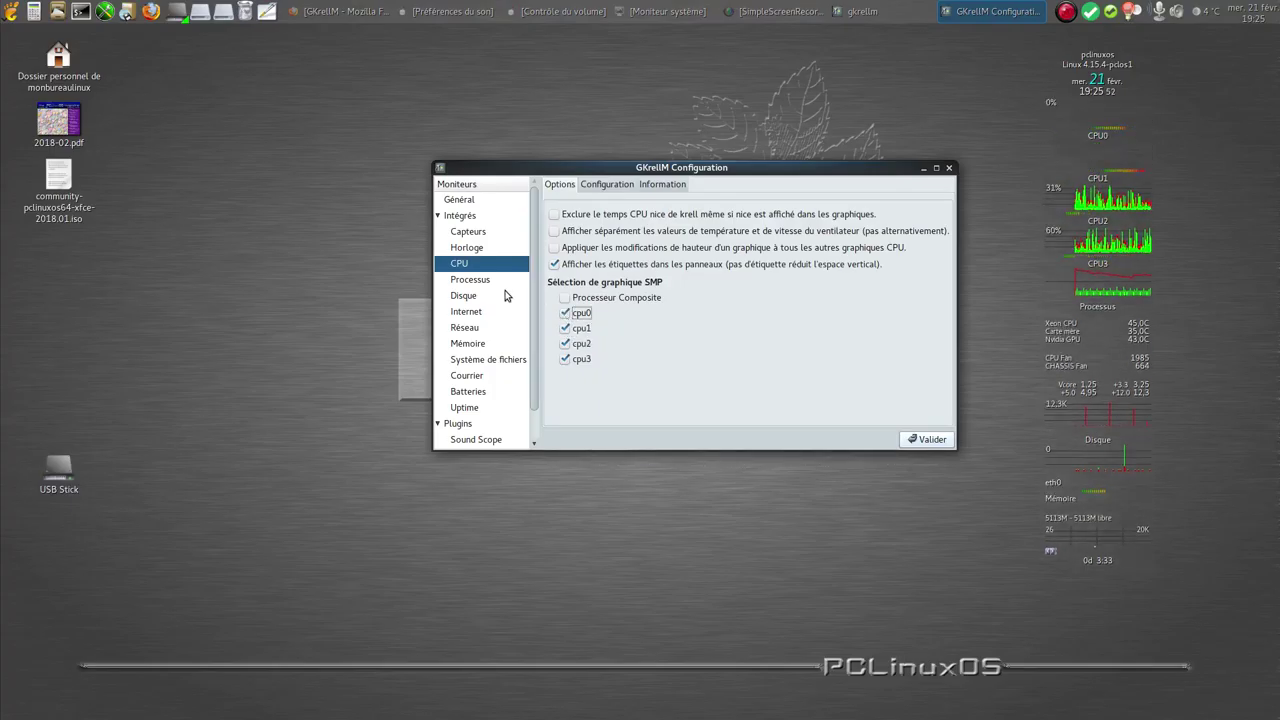
# Step: Review the Processus, Disque, Internet, Réseau, Mémoire and Système de fichiers monitor settings one after the other
pyautogui.click(475, 281)
pyautogui.click(465, 298)
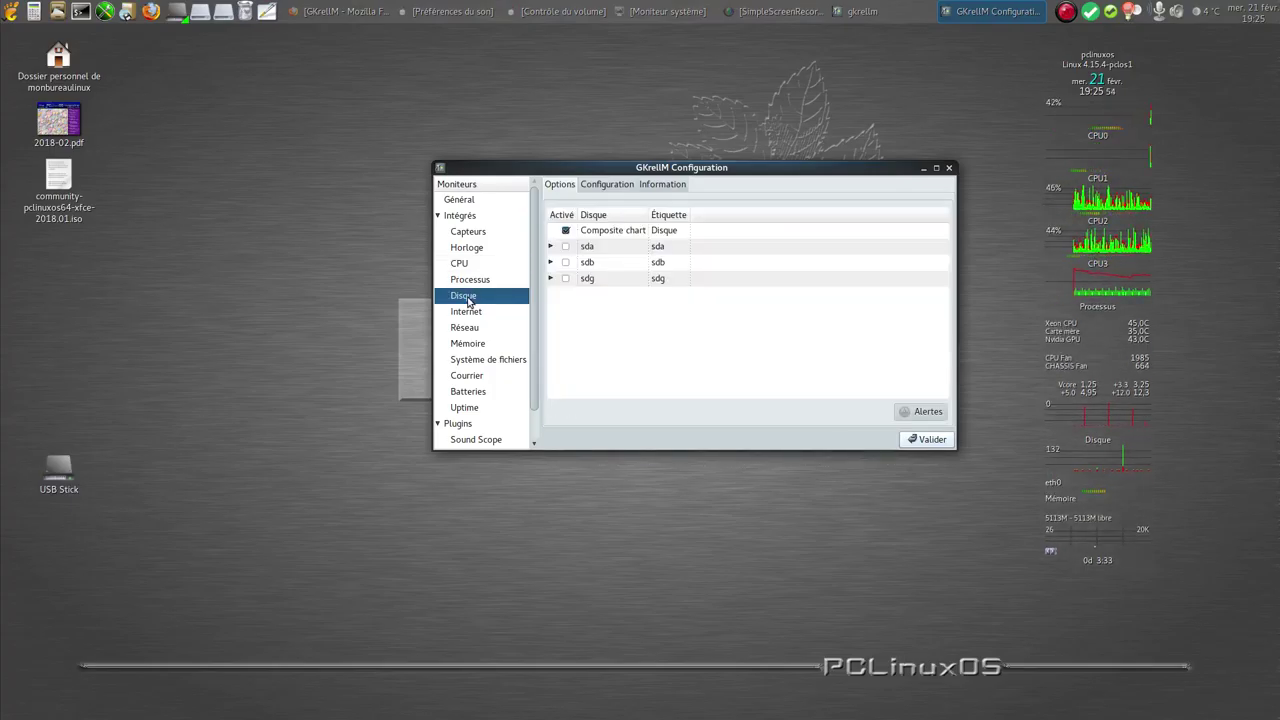
pyautogui.click(465, 315)
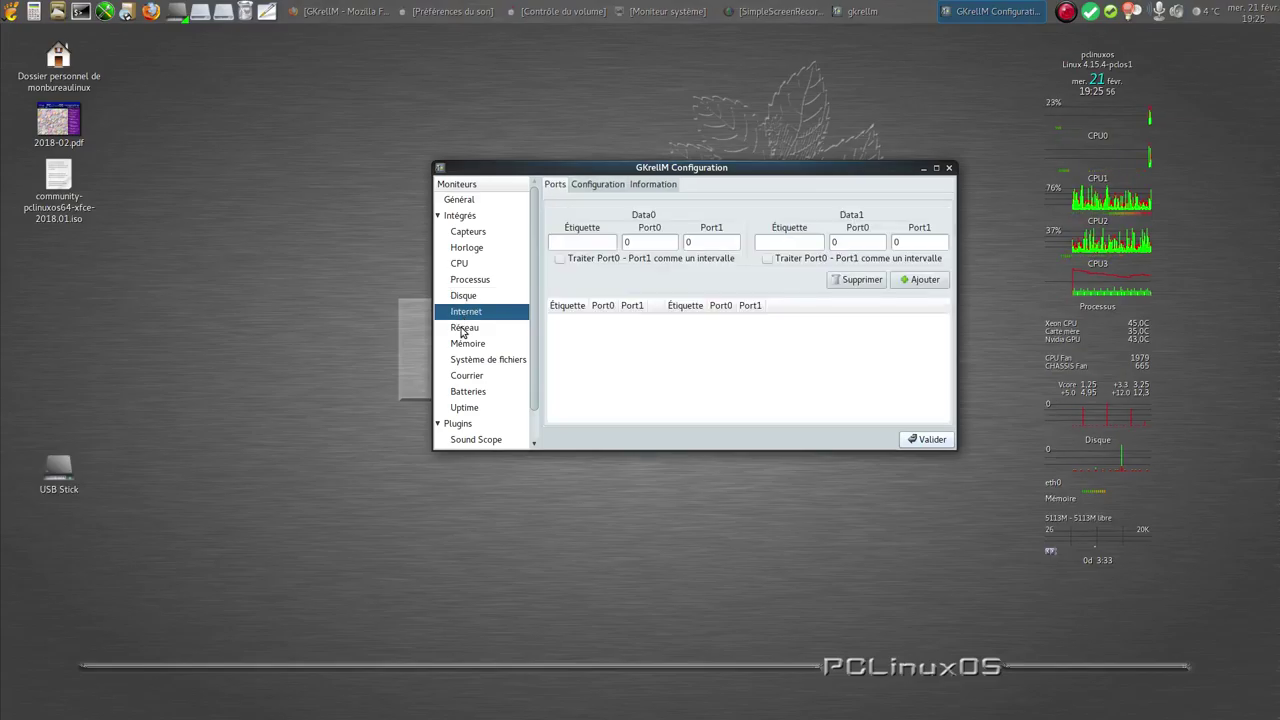
pyautogui.click(462, 330)
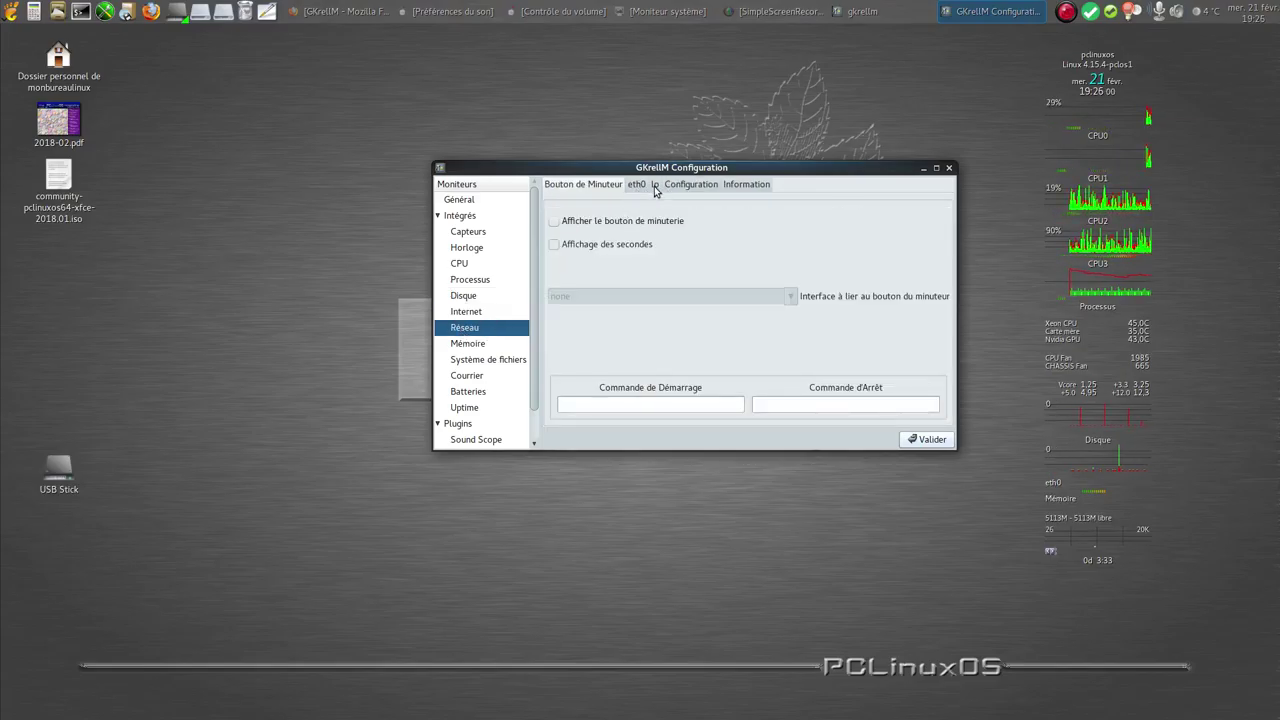
pyautogui.click(468, 346)
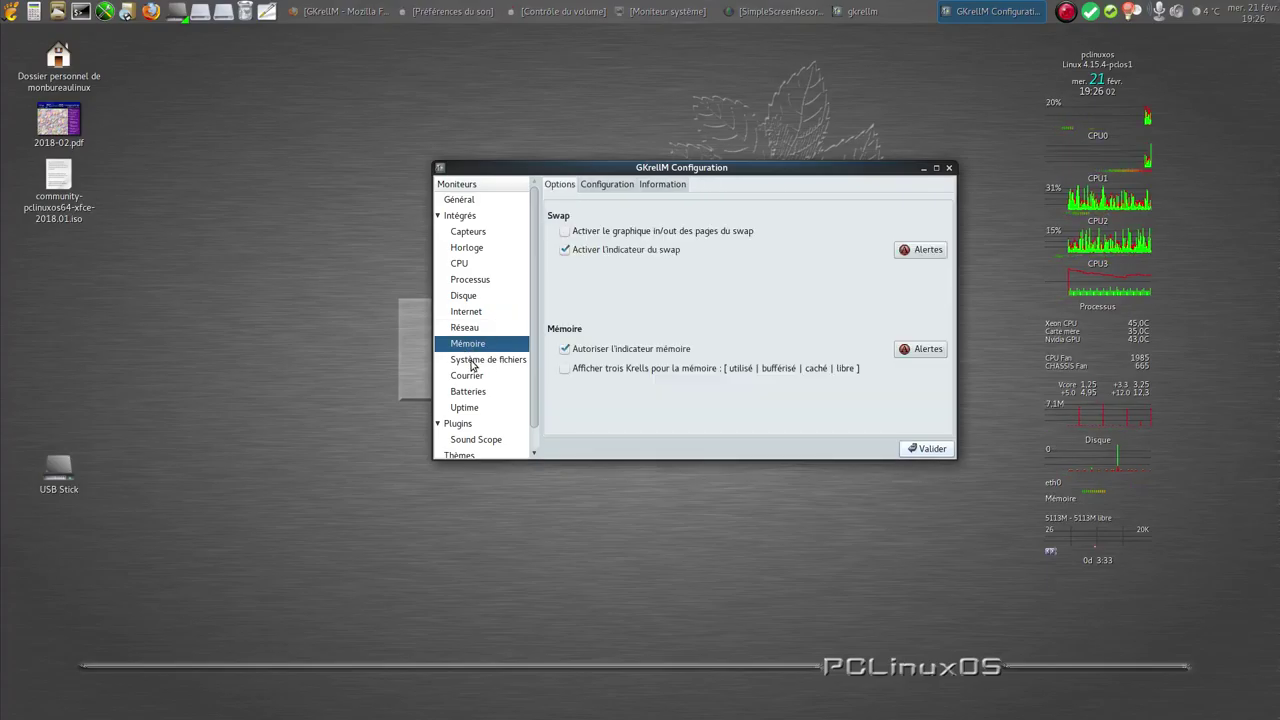
pyautogui.click(476, 362)
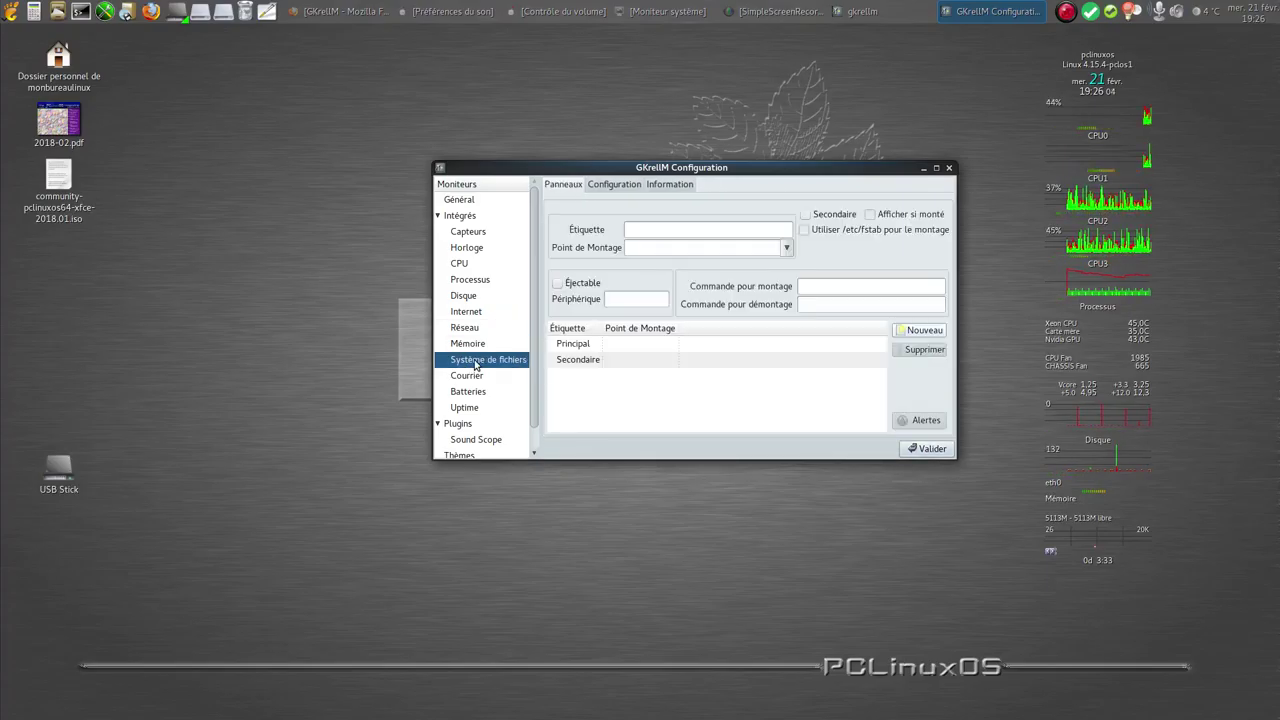
# Step: Enable mail checking in the Courrier settings with the monitor stack in view, and disable it again
pyautogui.click(467, 378)
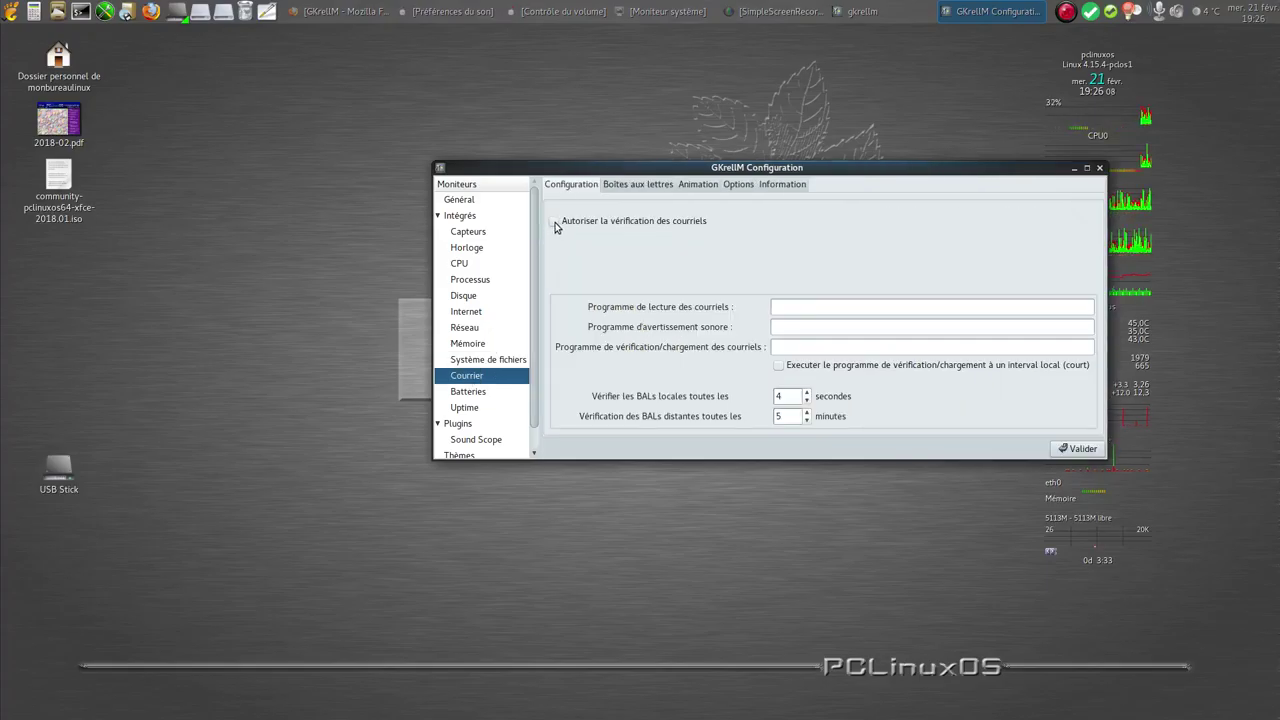
pyautogui.moveTo(799, 170); pyautogui.dragTo(661, 170)
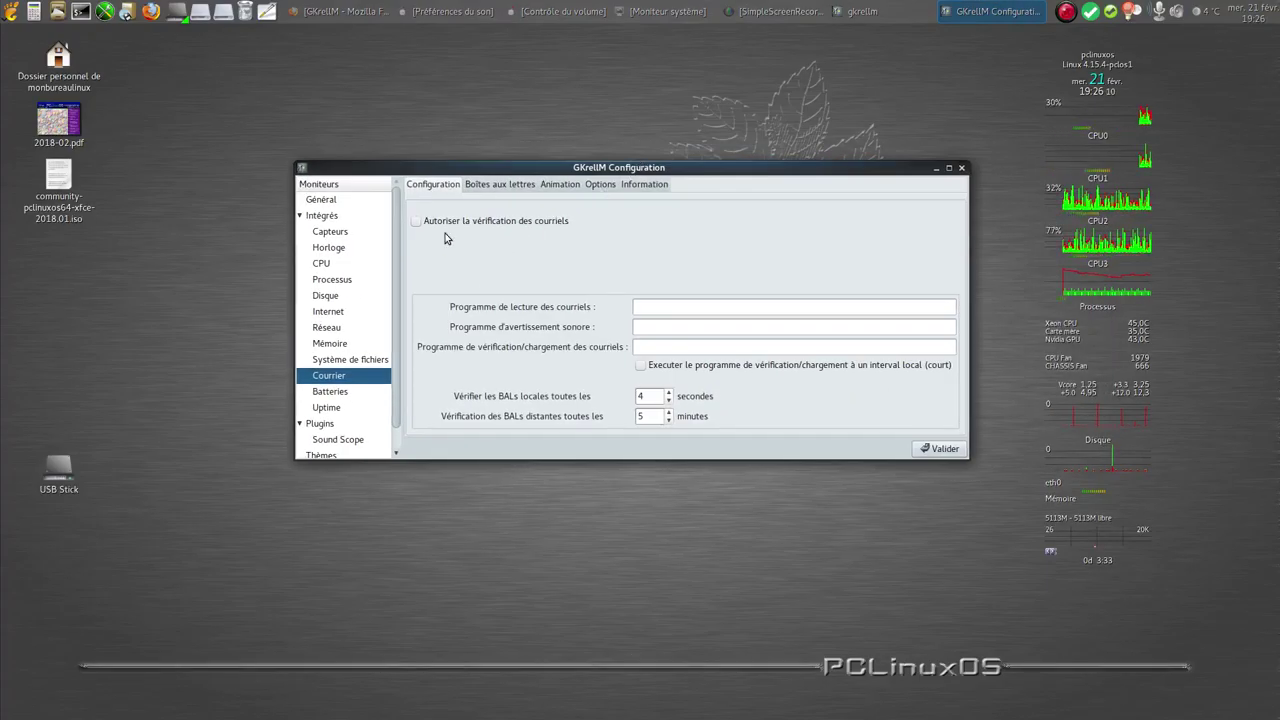
pyautogui.click(416, 221)
pyautogui.click(1049, 543)
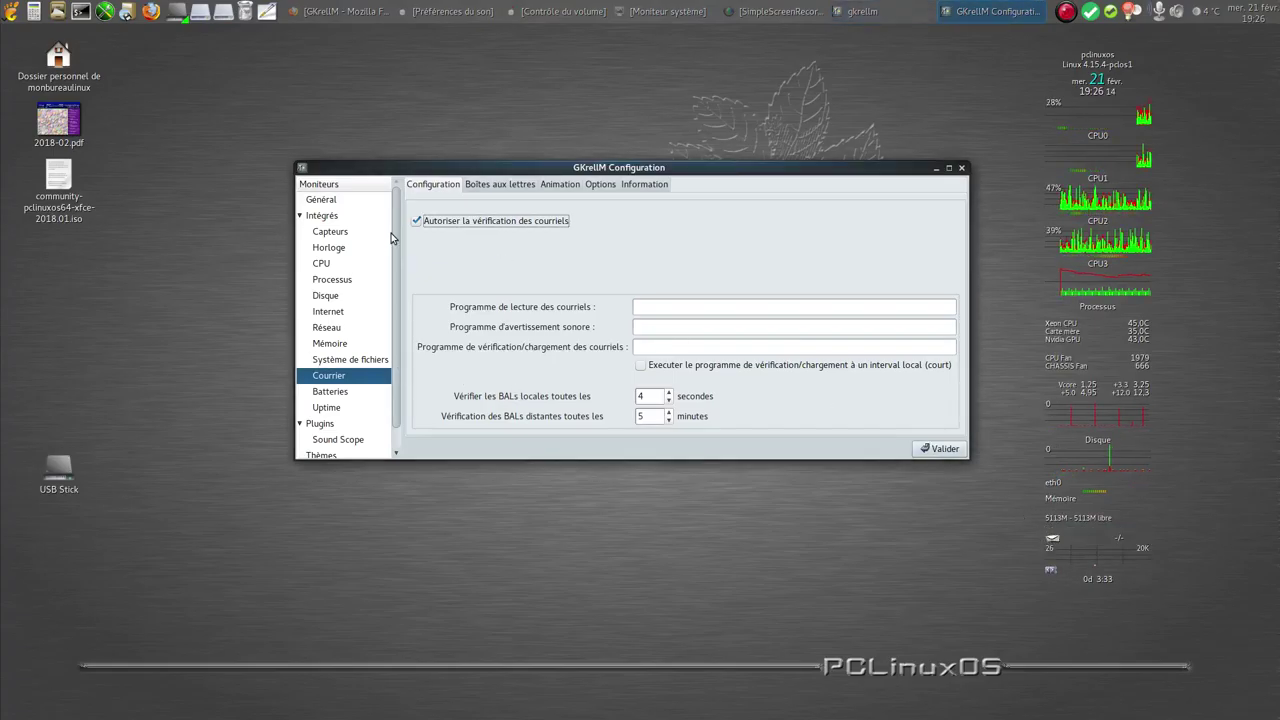
pyautogui.click(419, 222)
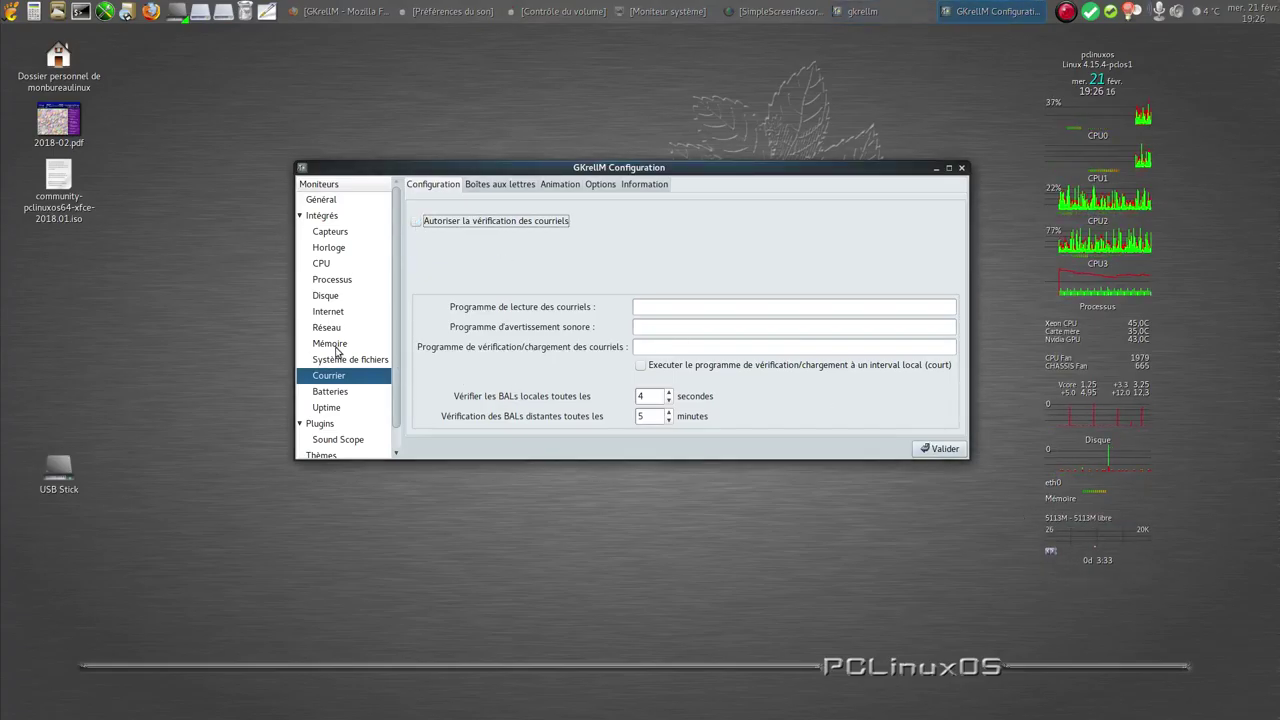
# Step: Review the Batteries and Uptime monitor settings
pyautogui.click(337, 393)
pyautogui.click(334, 408)
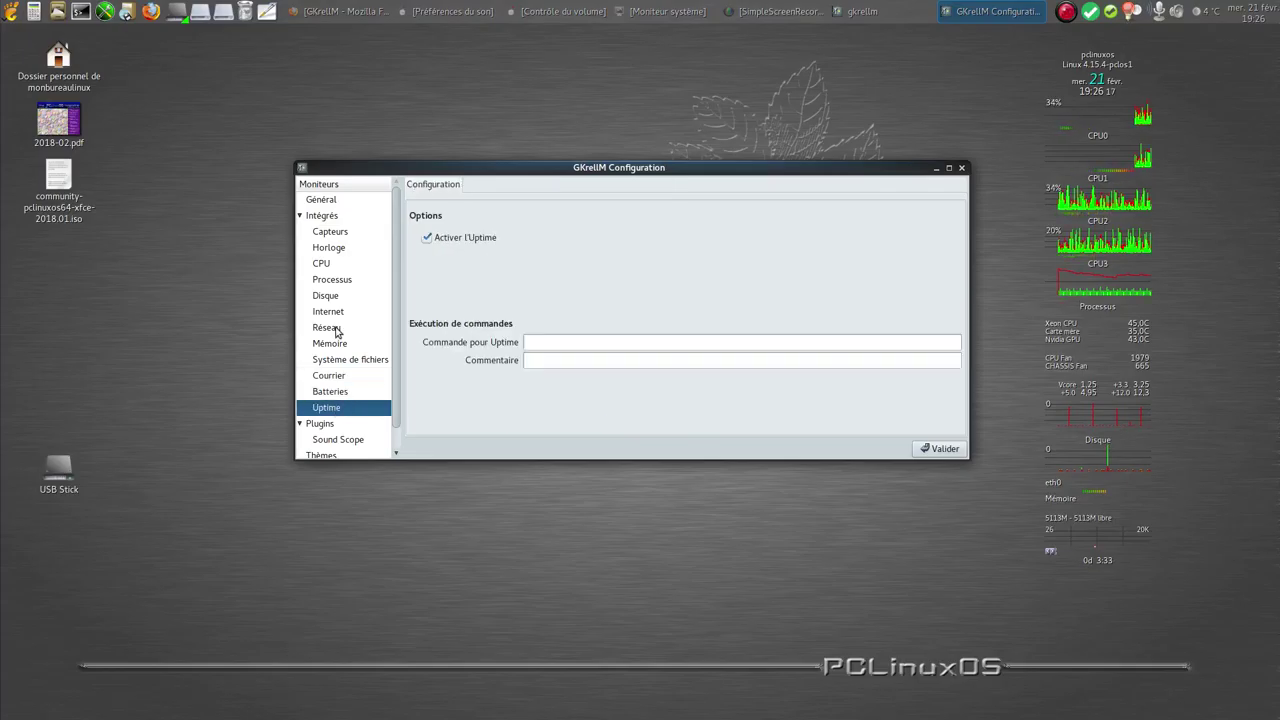
# Step: Collapse the Intégrés monitors, look through the list of available plugins, and show the Sound Scope plugin's information
pyautogui.click(300, 216)
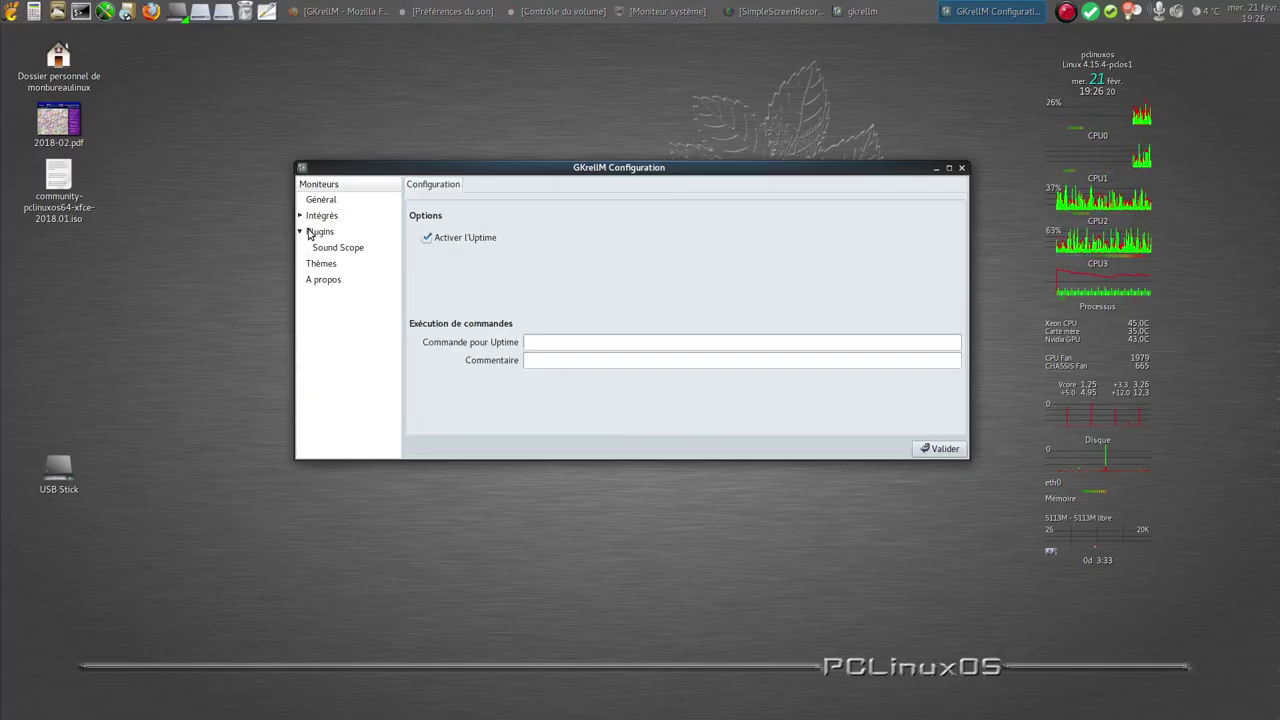
pyautogui.click(320, 234)
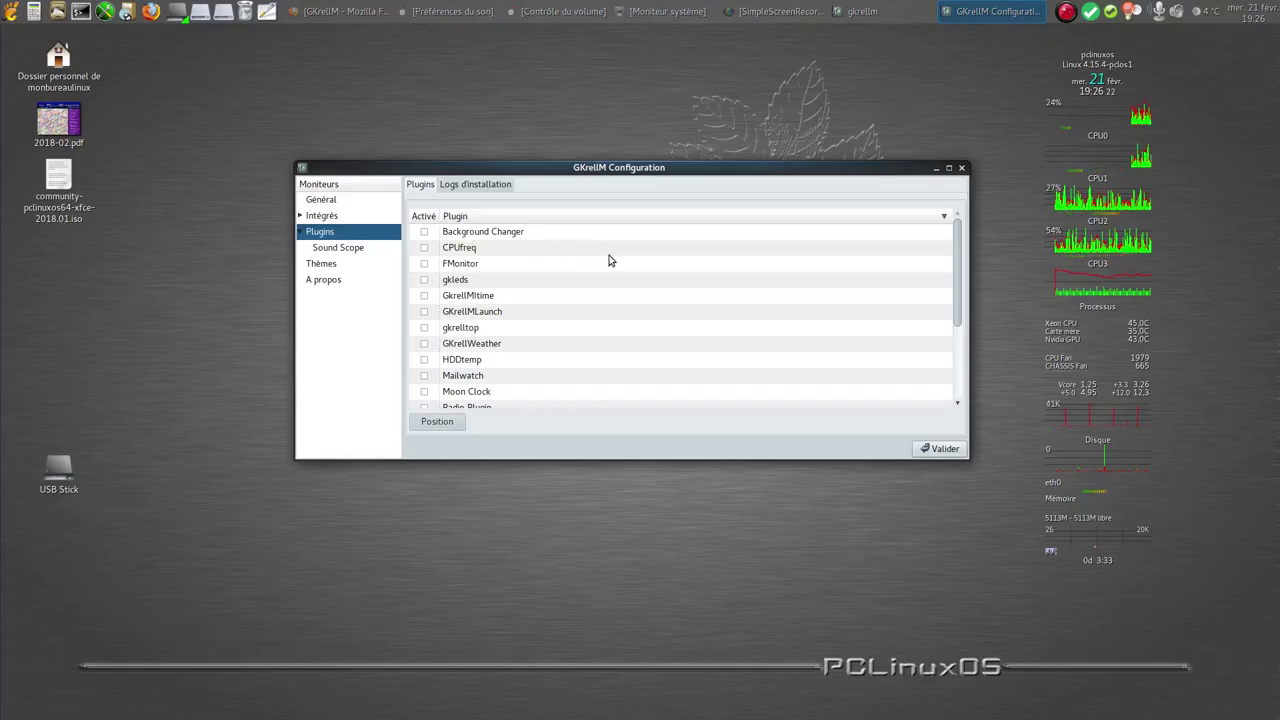
pyautogui.moveTo(963, 290); pyautogui.dragTo(391, 269)
pyautogui.click(343, 252)
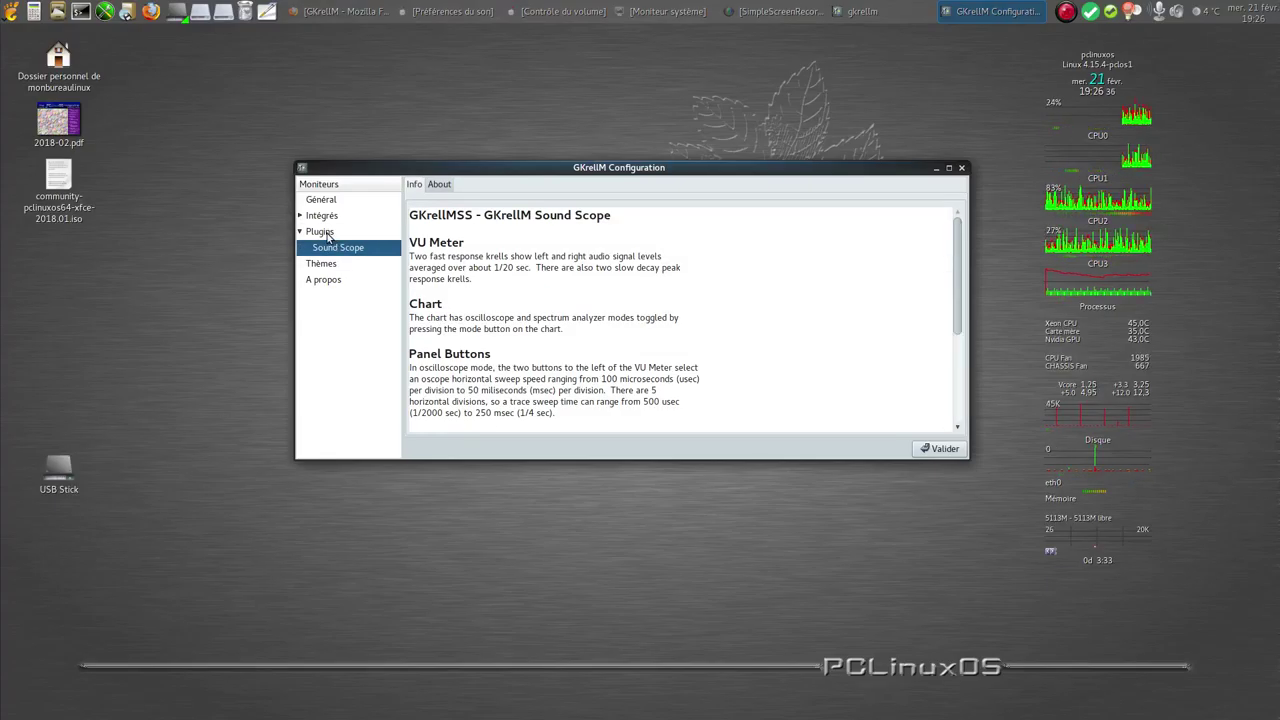
# Step: Enable the CPUfreq plugin, check its panel in the monitor stack, and disable the plugin again
pyautogui.click(328, 237)
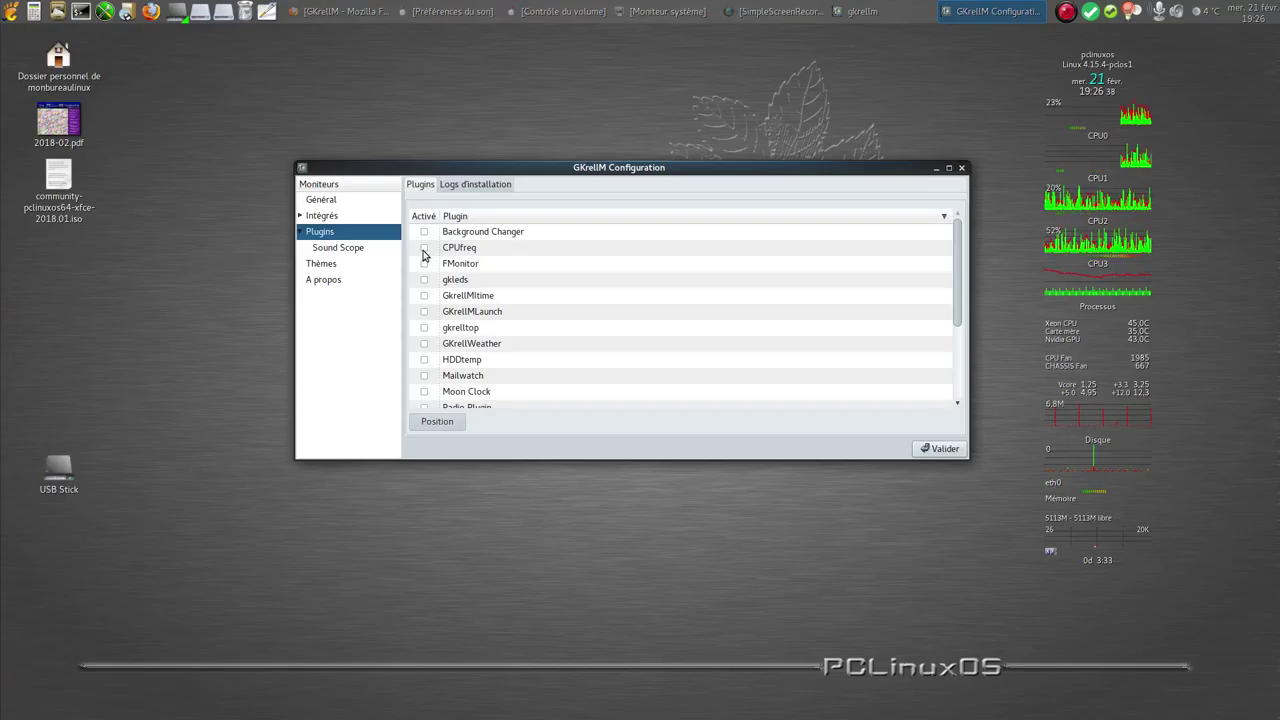
pyautogui.click(424, 248)
pyautogui.click(1078, 138)
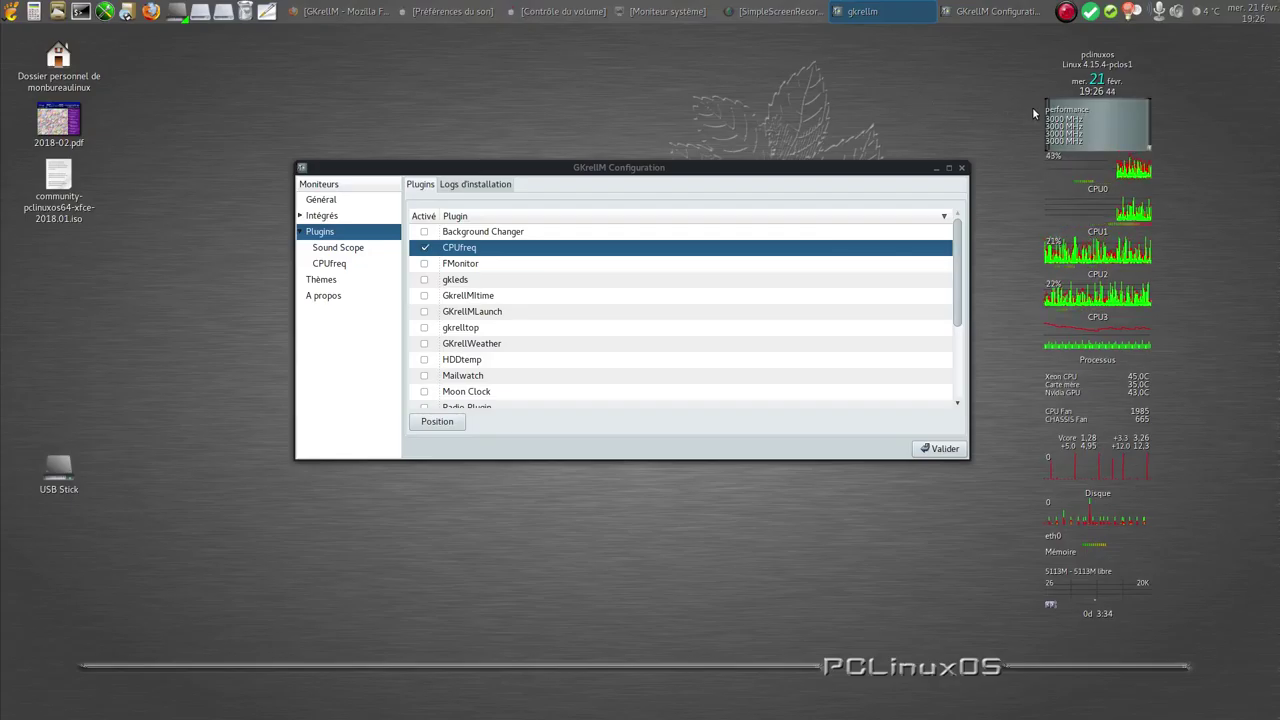
pyautogui.click(771, 177)
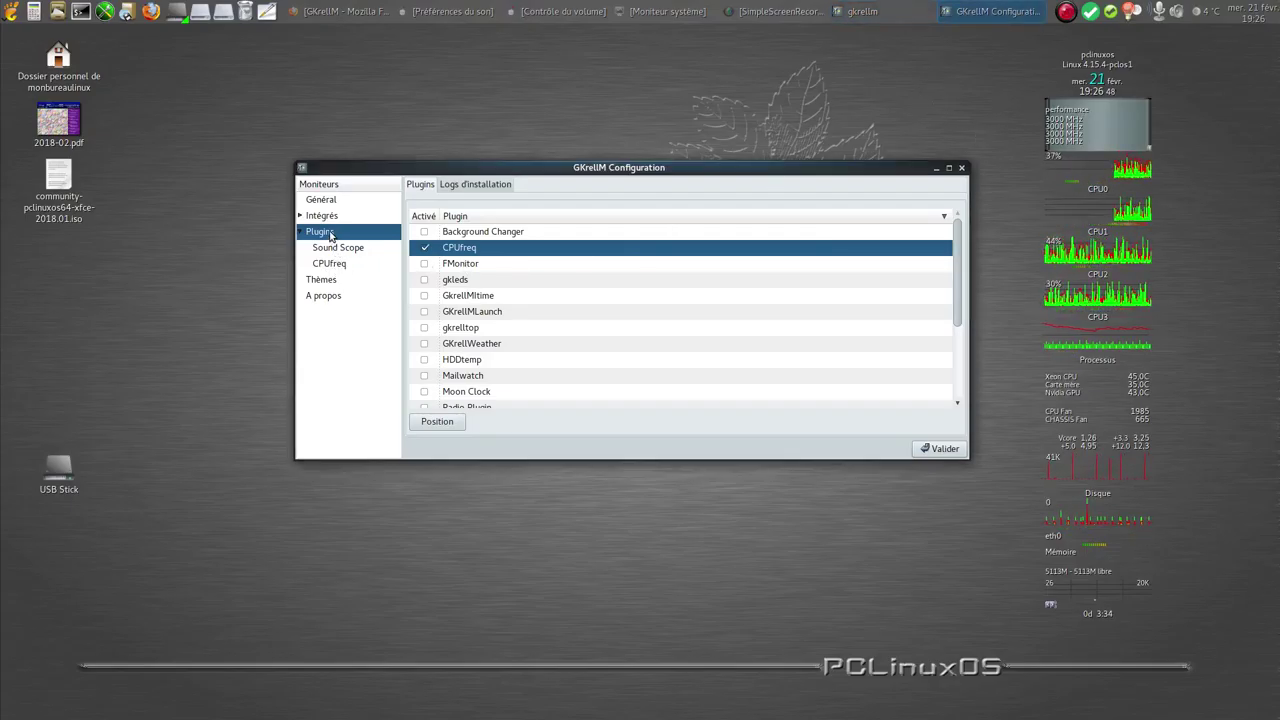
pyautogui.click(425, 248)
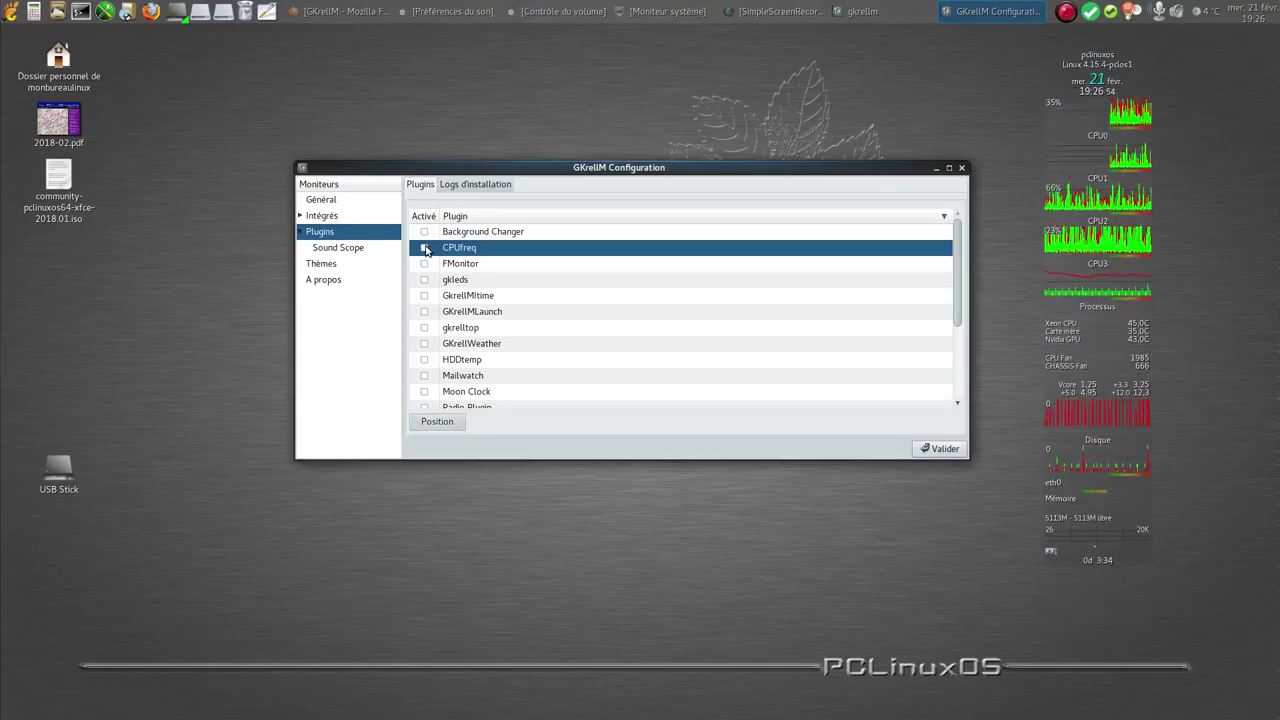
# Step: Preview the GKrellM themes in list order from 3051 through Aqua
pyautogui.click(322, 263)
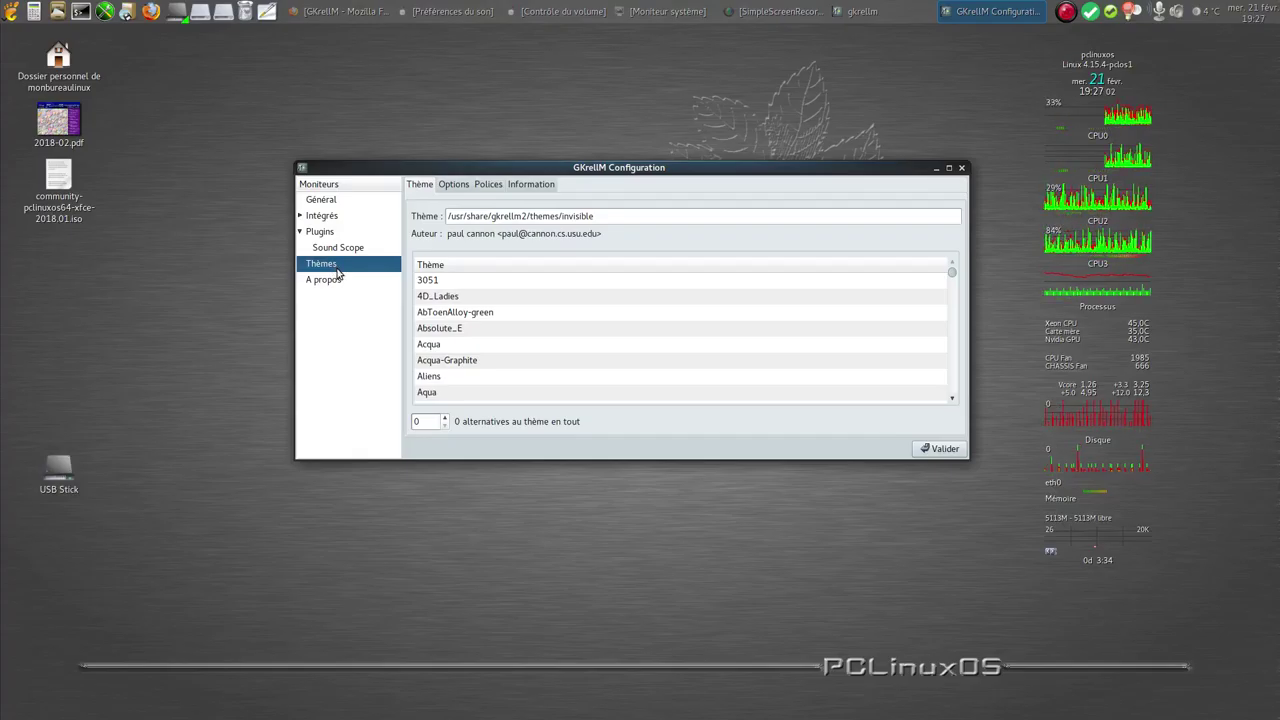
pyautogui.click(487, 284)
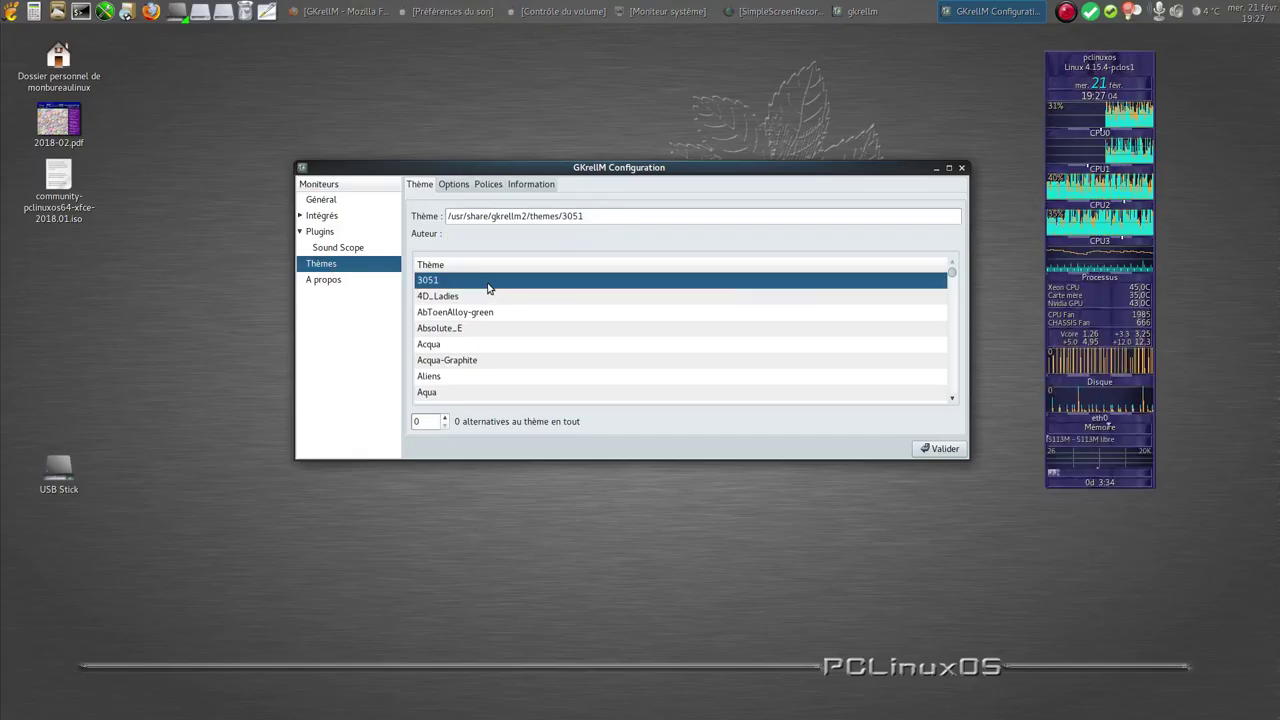
pyautogui.click(445, 296)
pyautogui.click(449, 312)
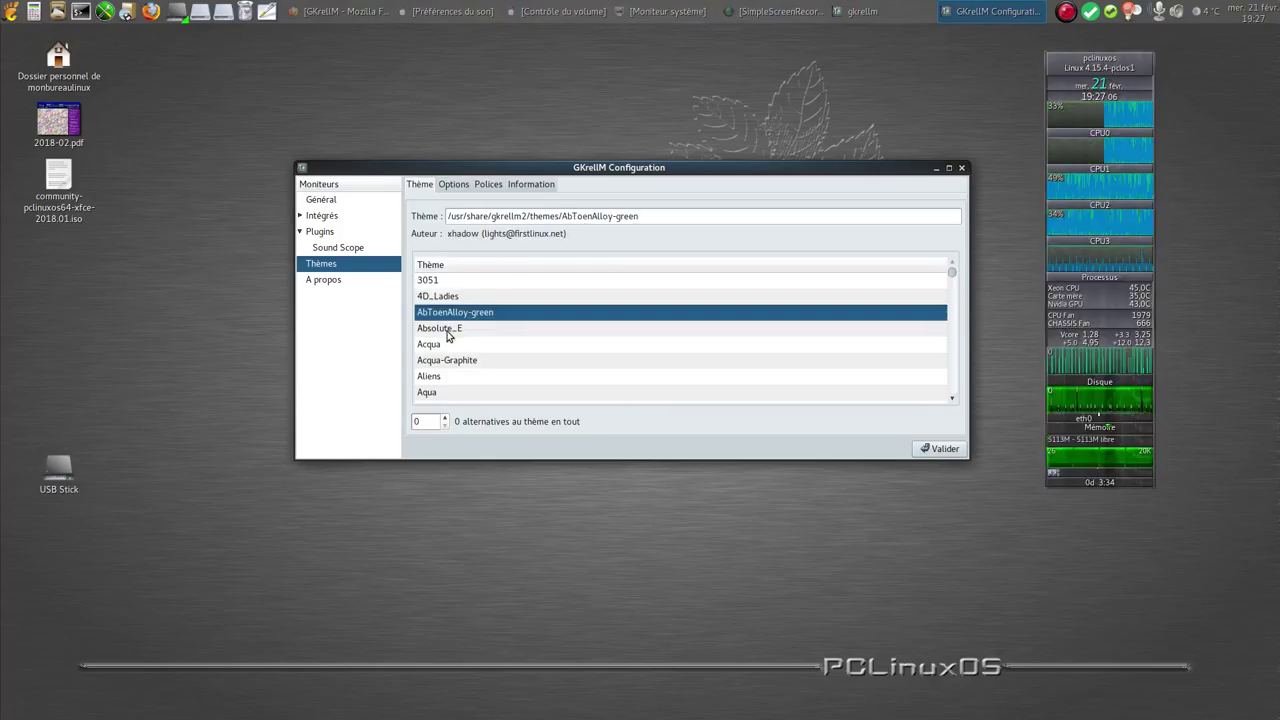
pyautogui.click(450, 328)
pyautogui.press('Down')
pyautogui.press('Down')
pyautogui.press('Down')
pyautogui.press('Down')
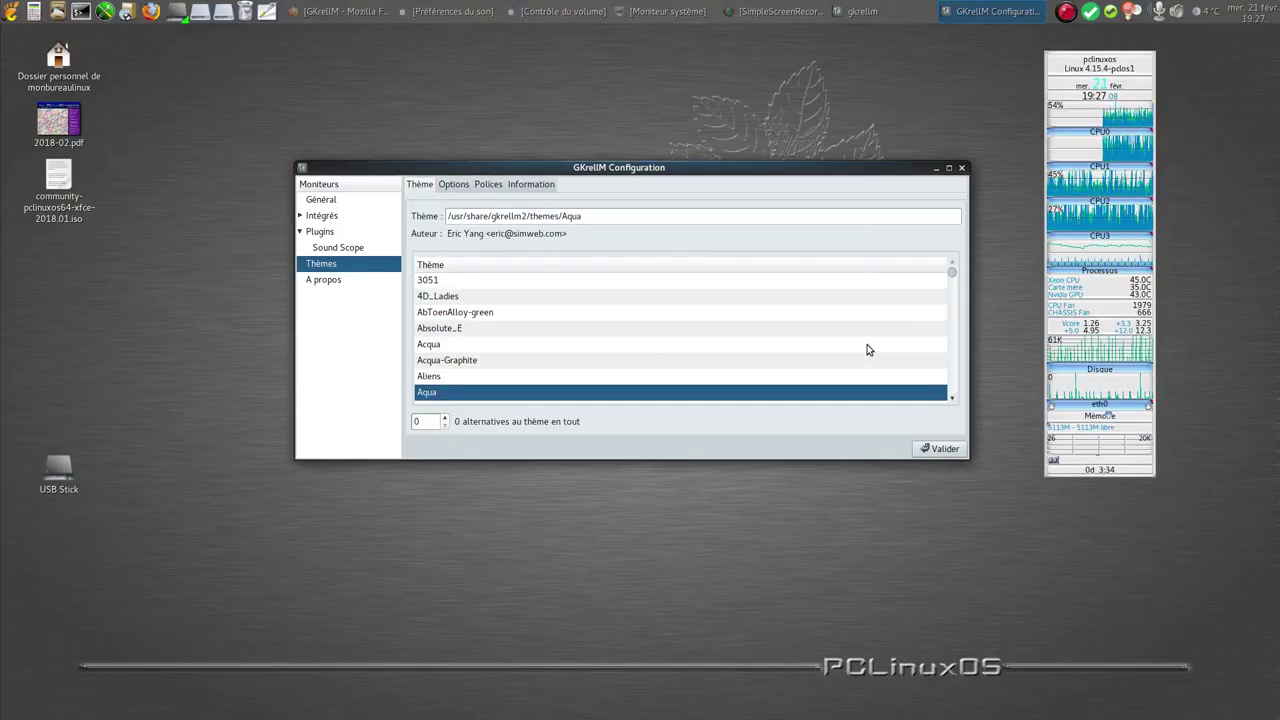
# Step: Preview the JMswing, Jester, Jewel_gkrellm, Jose_Goes_To_Town and Jose_Helix themes one after the other
pyautogui.scroll(-5, 952, 307)
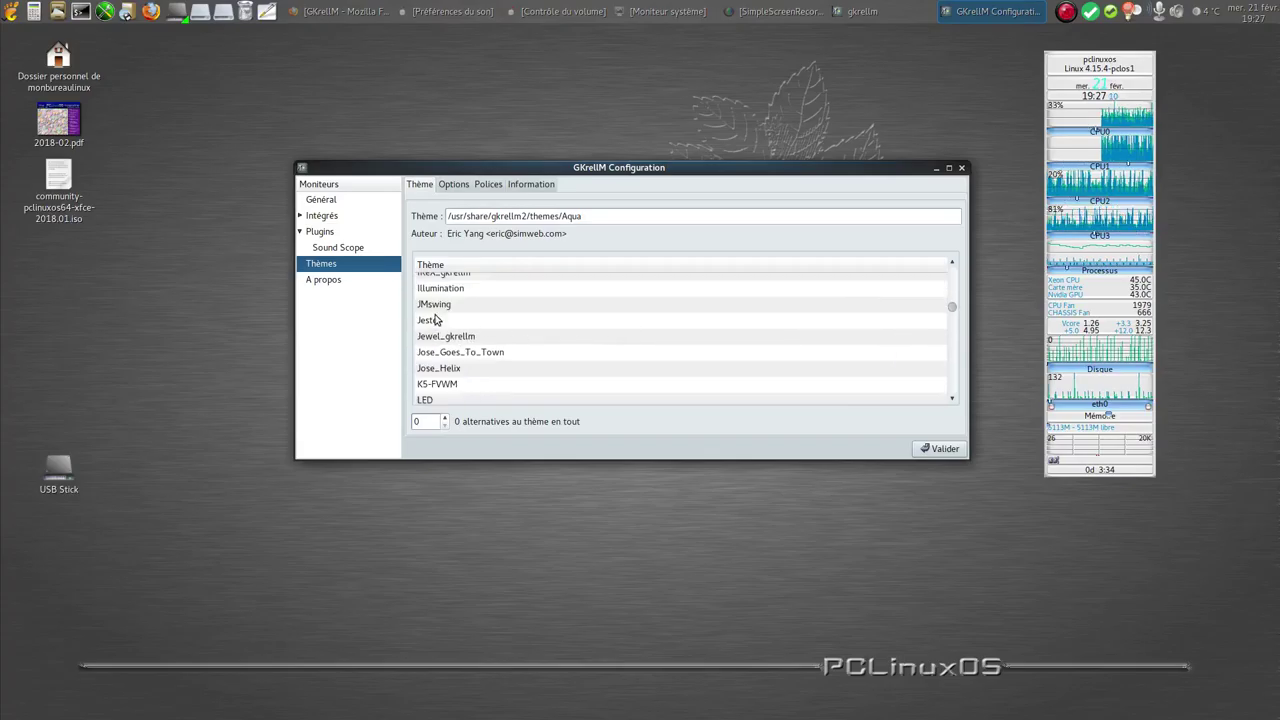
pyautogui.click(463, 305)
pyautogui.click(428, 322)
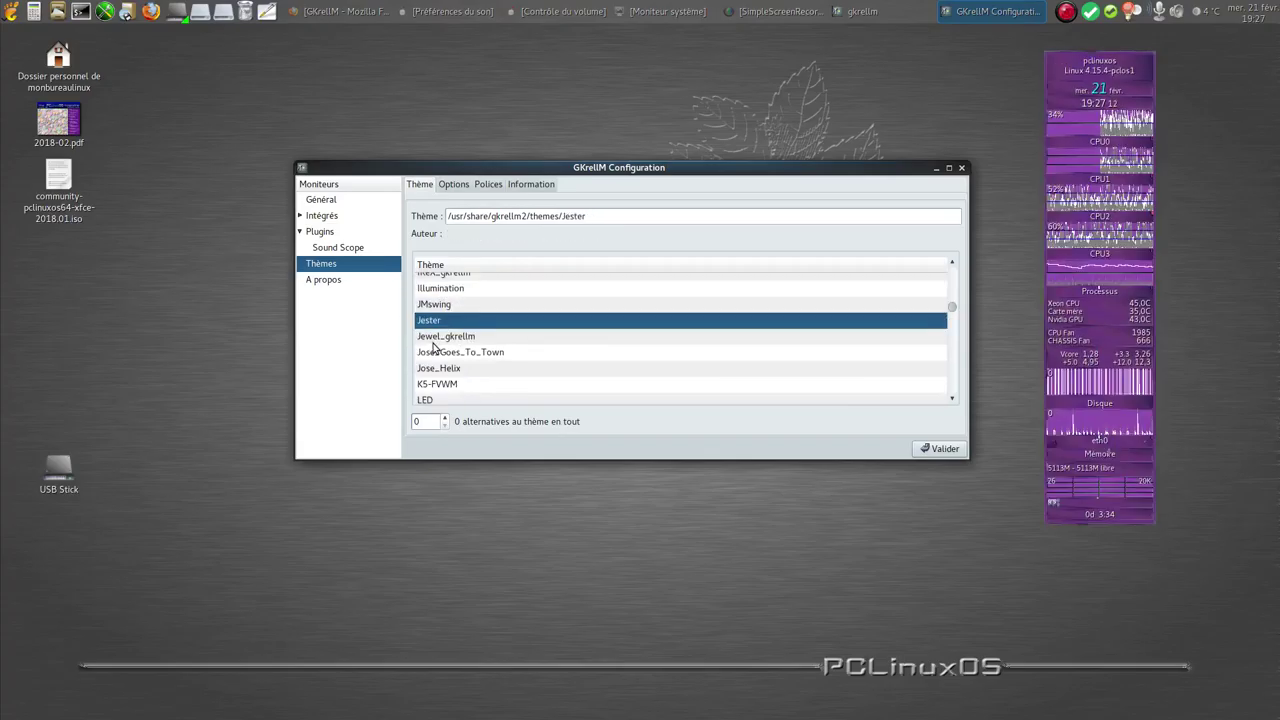
pyautogui.click(431, 337)
pyautogui.click(436, 352)
pyautogui.click(445, 368)
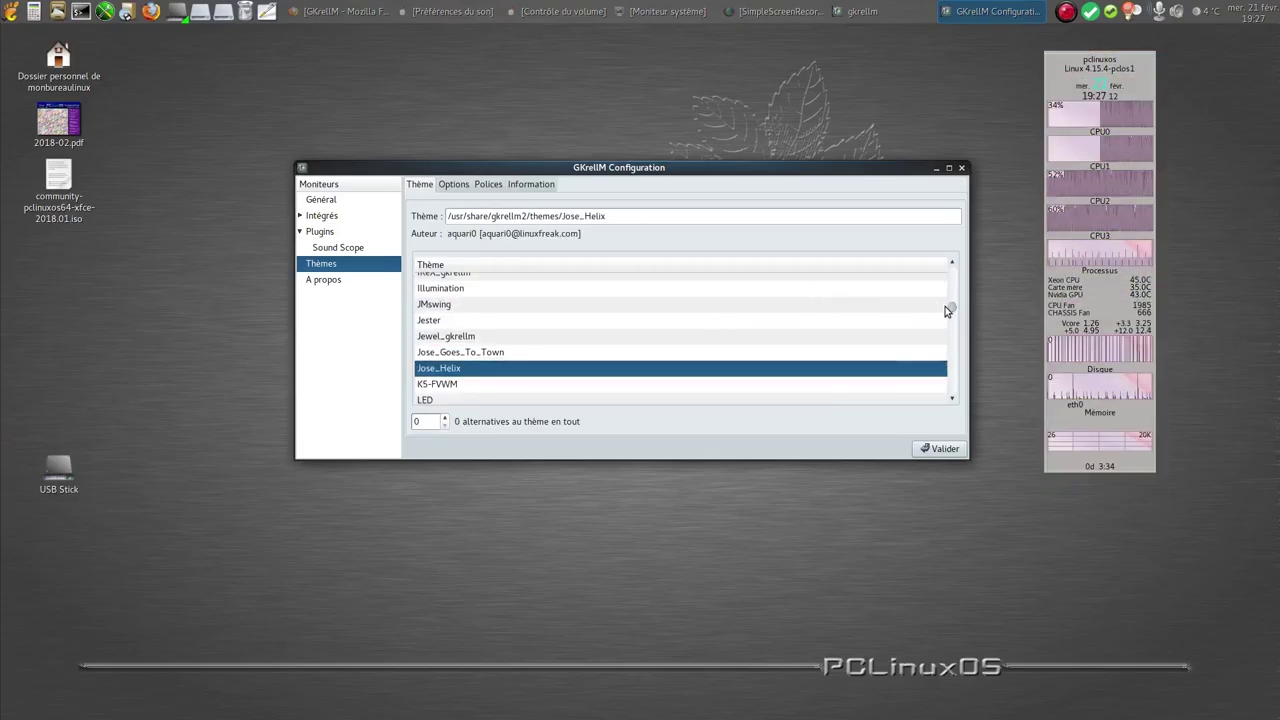
# Step: Preview the ShinyMetal2, Skirellm and SolarE themes on the monitor stack
pyautogui.moveTo(952, 310); pyautogui.dragTo(952, 330)
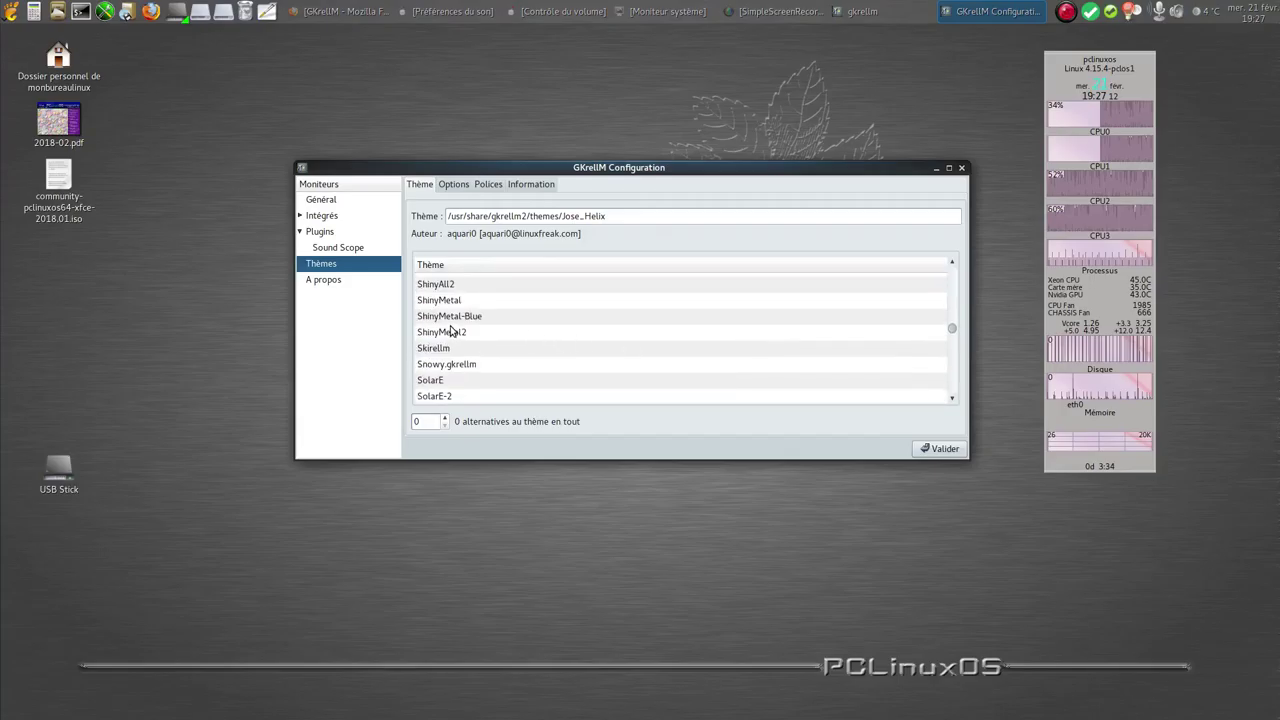
pyautogui.click(450, 331)
pyautogui.click(450, 347)
pyautogui.click(650, 380)
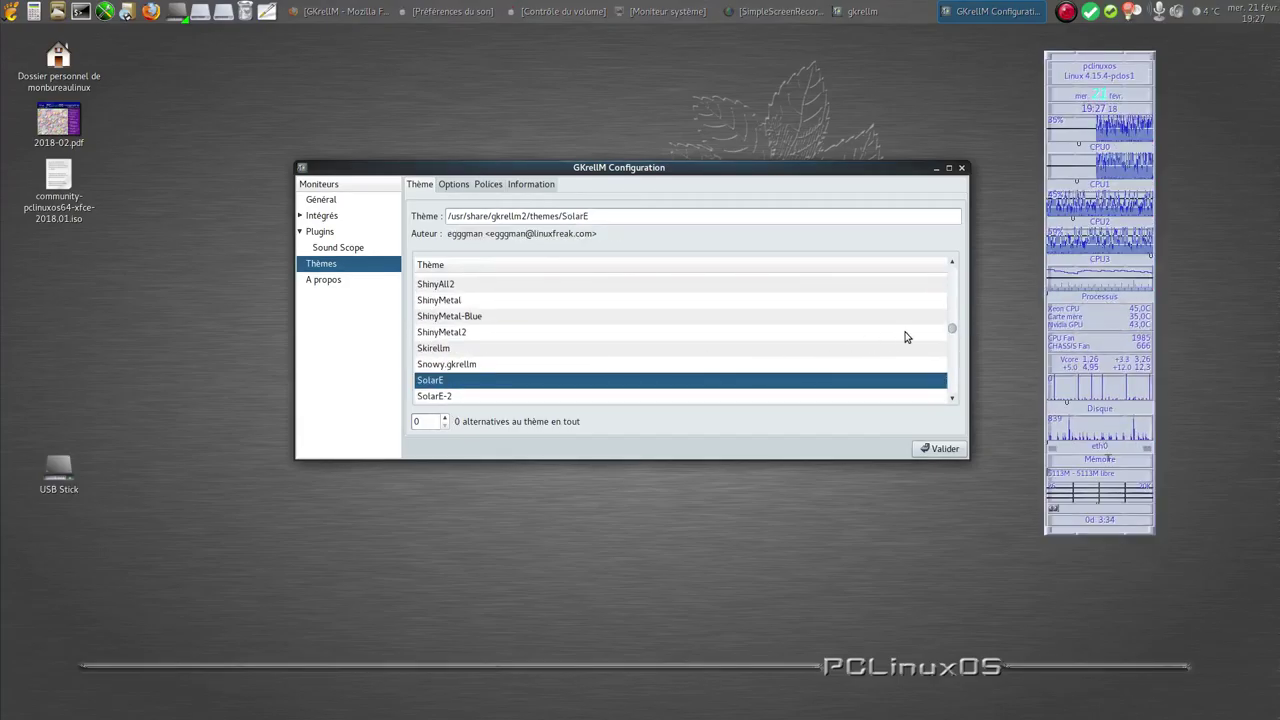
# Step: Preview the brgnd-E, brushed, brushede16 and c2h8 themes on the monitor stack
pyautogui.moveTo(951, 331); pyautogui.dragTo(951, 357)
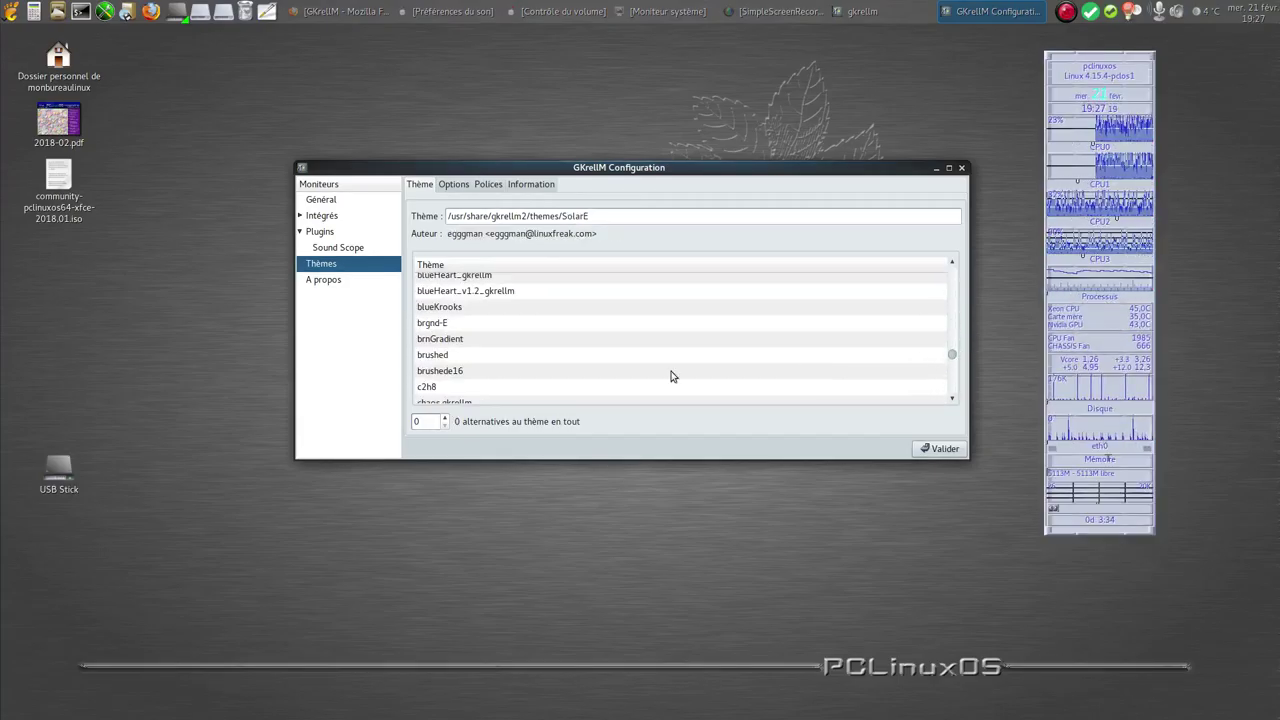
pyautogui.click(430, 321)
pyautogui.click(440, 355)
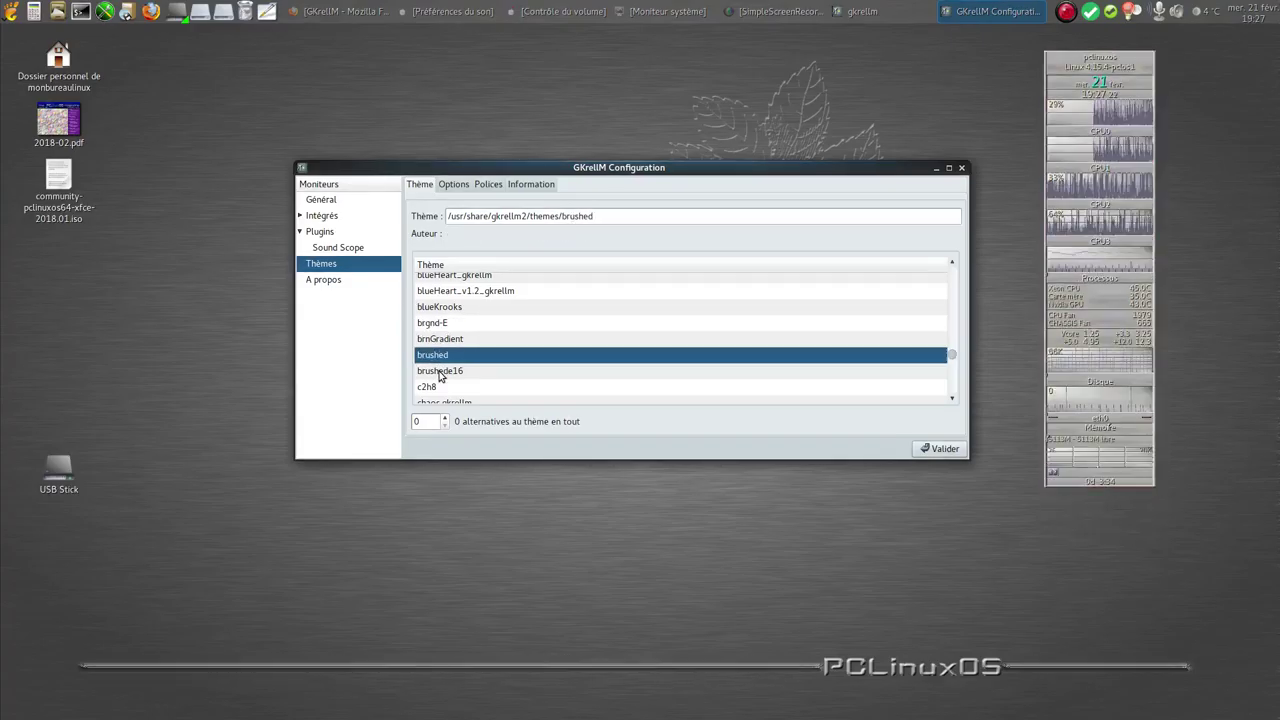
pyautogui.click(442, 371)
pyautogui.click(436, 387)
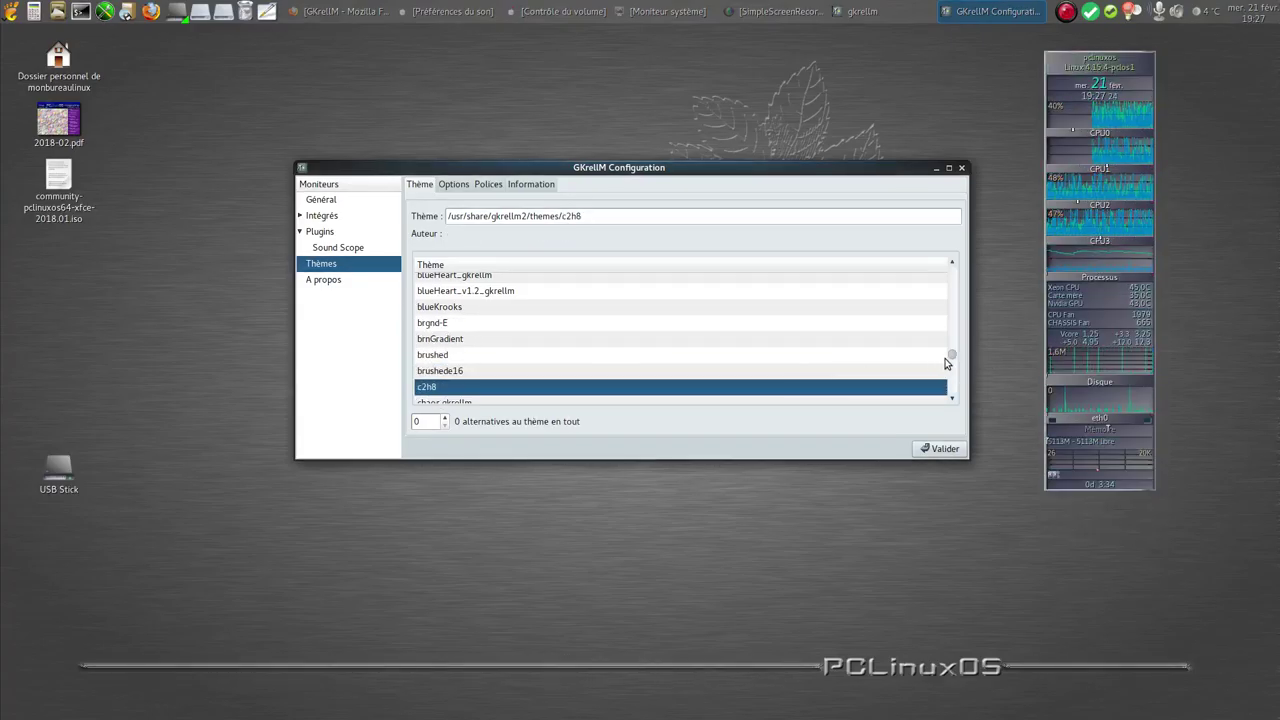
# Step: Preview the last themes of the list in reverse order, from yummiyogurt up to sunset
pyautogui.moveTo(950, 356); pyautogui.dragTo(951, 398)
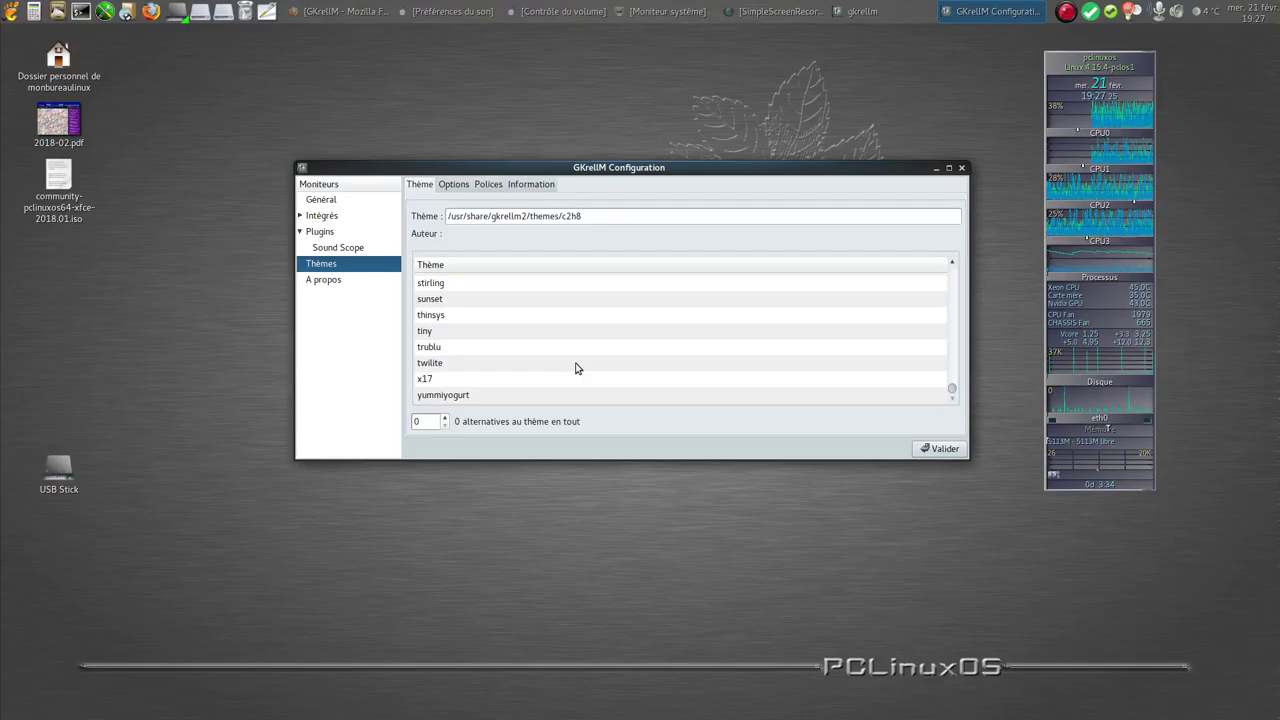
pyautogui.click(426, 395)
pyautogui.click(426, 379)
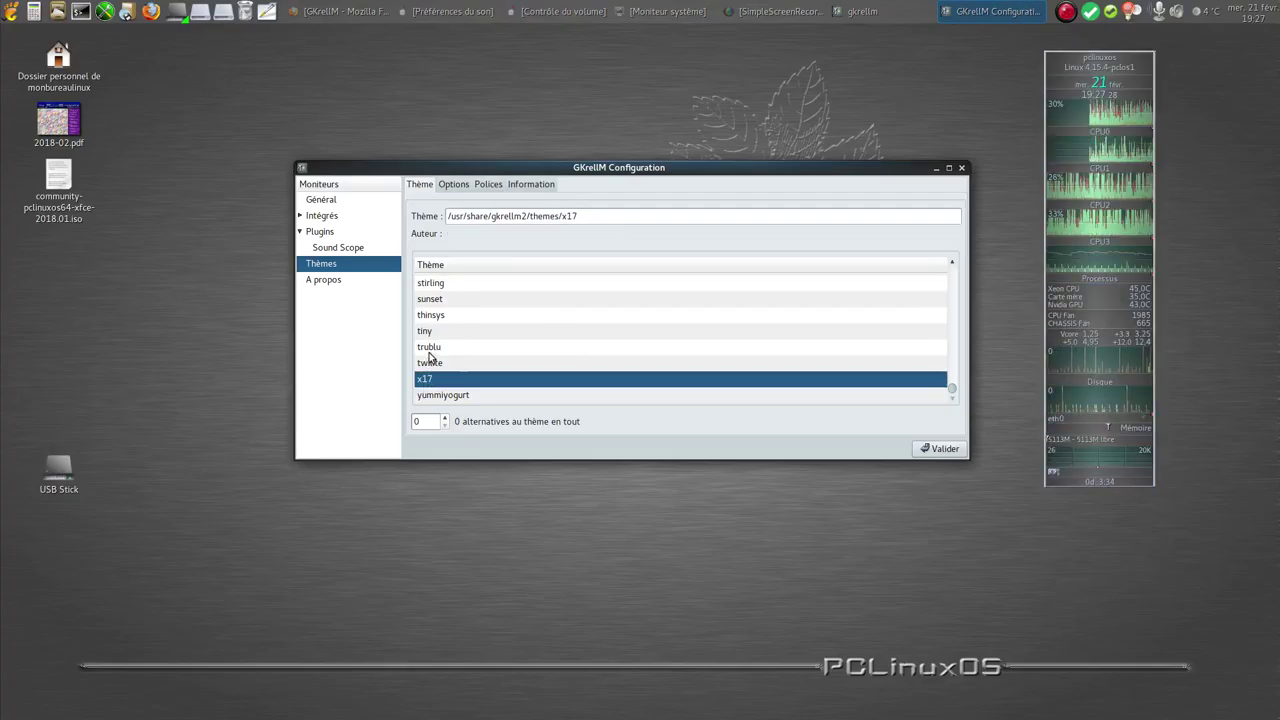
pyautogui.click(428, 363)
pyautogui.click(430, 347)
pyautogui.click(432, 330)
pyautogui.click(430, 315)
pyautogui.click(440, 299)
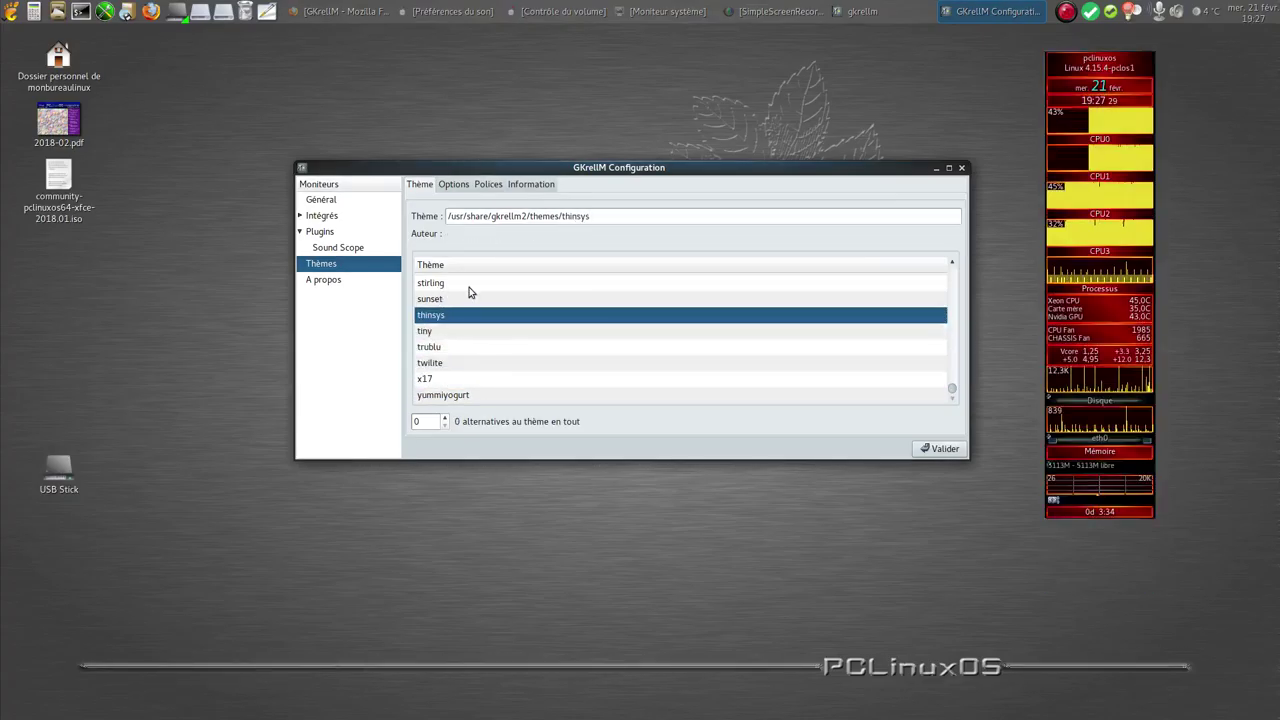
# Step: Preview the spiff, red, r9x and plain-black themes on the monitor stack
pyautogui.scroll(3, 651, 363)
pyautogui.click(435, 342)
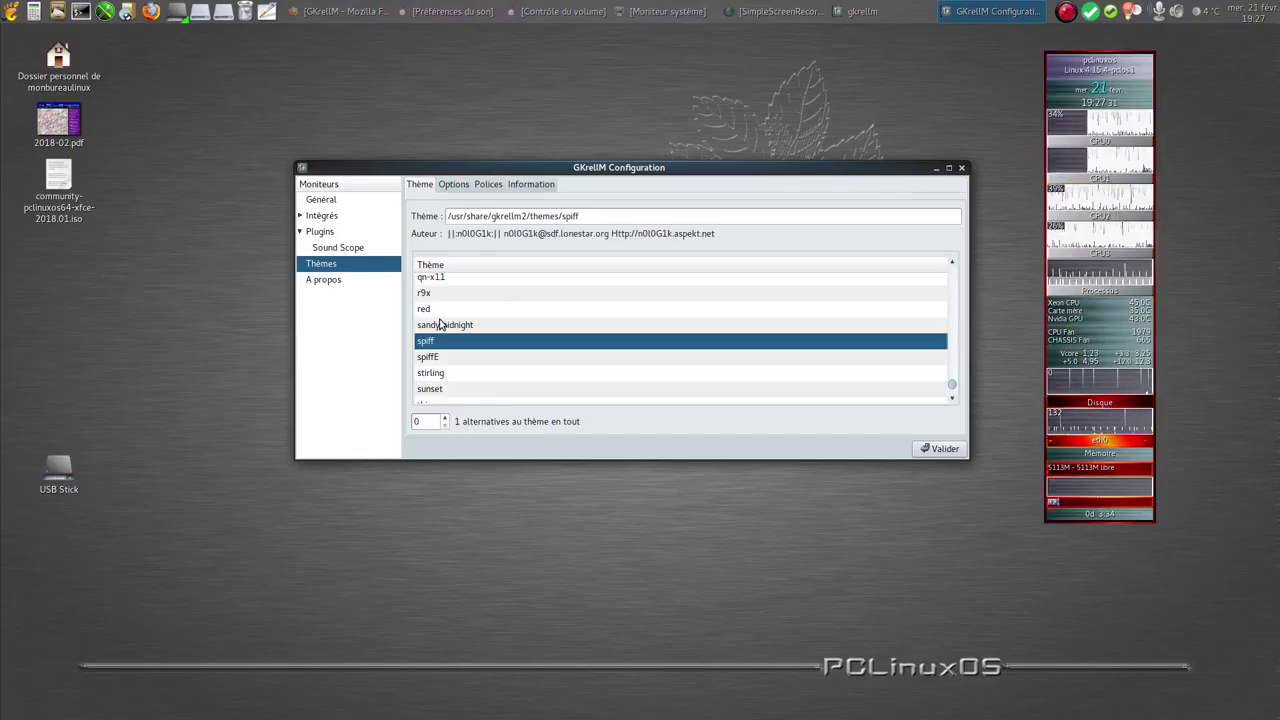
pyautogui.click(436, 309)
pyautogui.click(436, 293)
pyautogui.scroll(2, 449, 328)
pyautogui.scroll(1, 449, 328)
pyautogui.click(445, 310)
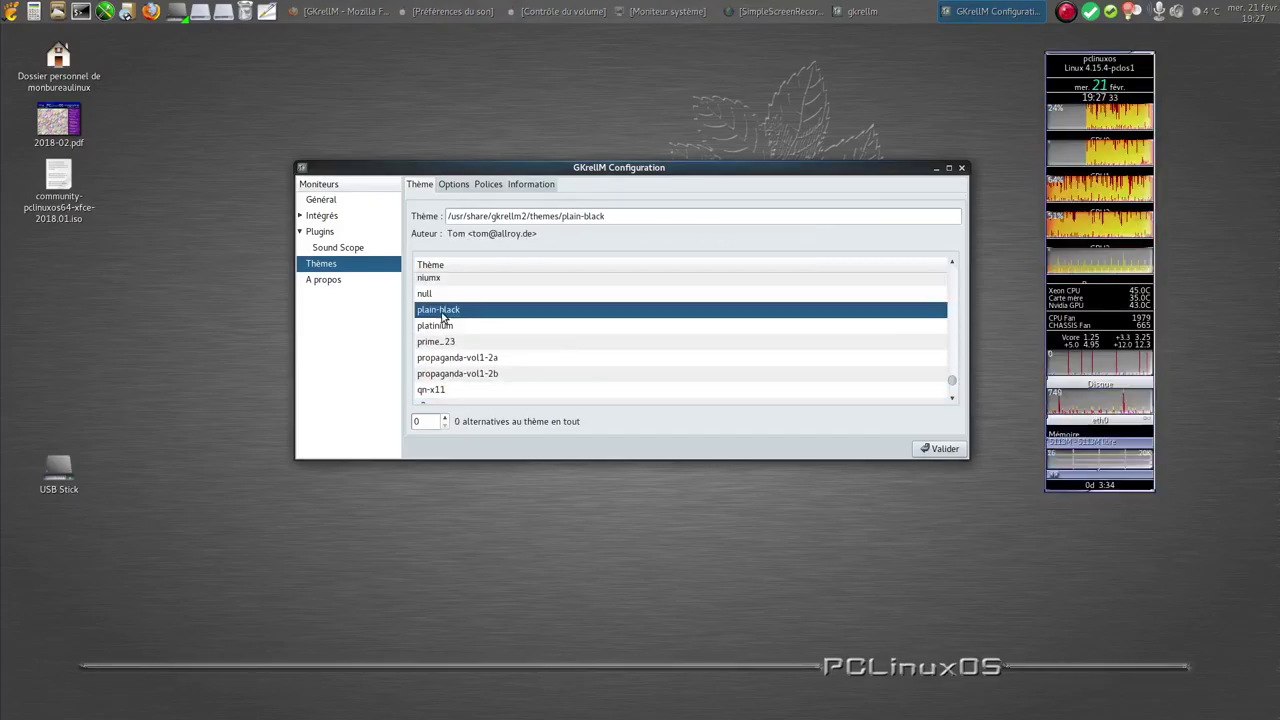
# Step: Preview the nlx_gkrellm, minE-Gkrellm, master and eSlate_gkrellm themes on the monitor stack
pyautogui.scroll(2, 443, 316)
pyautogui.click(433, 310)
pyautogui.scroll(3, 442, 320)
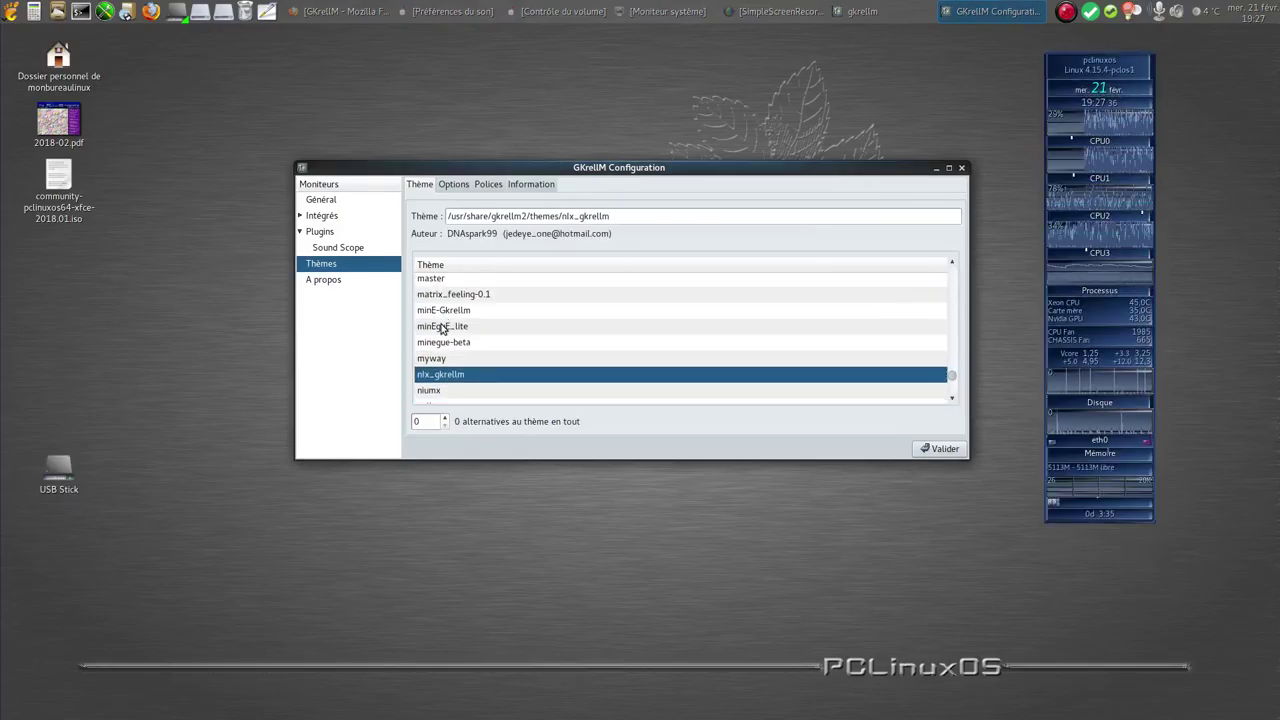
pyautogui.click(438, 310)
pyautogui.click(435, 280)
pyautogui.scroll(5, 470, 330)
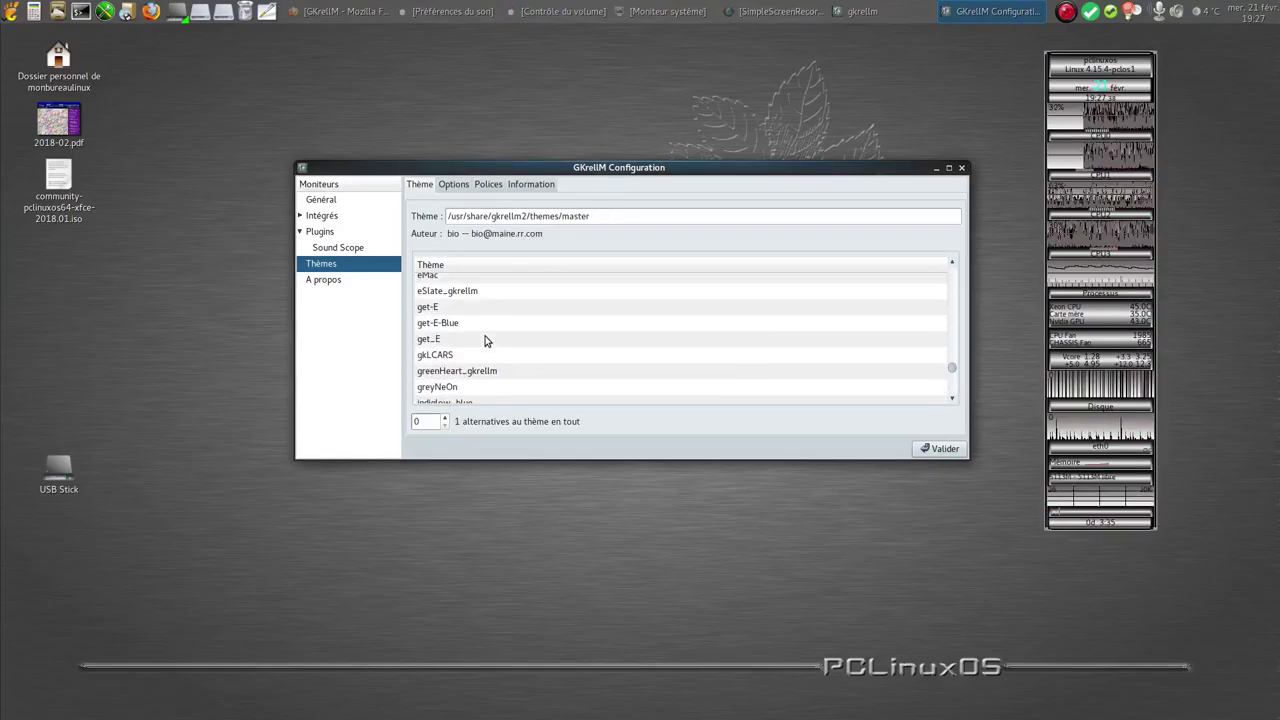
pyautogui.click(430, 290)
pyautogui.scroll(2, 435, 300)
# Step: Apply the invisible theme to the monitor stack
pyautogui.scroll(-5, 440, 320)
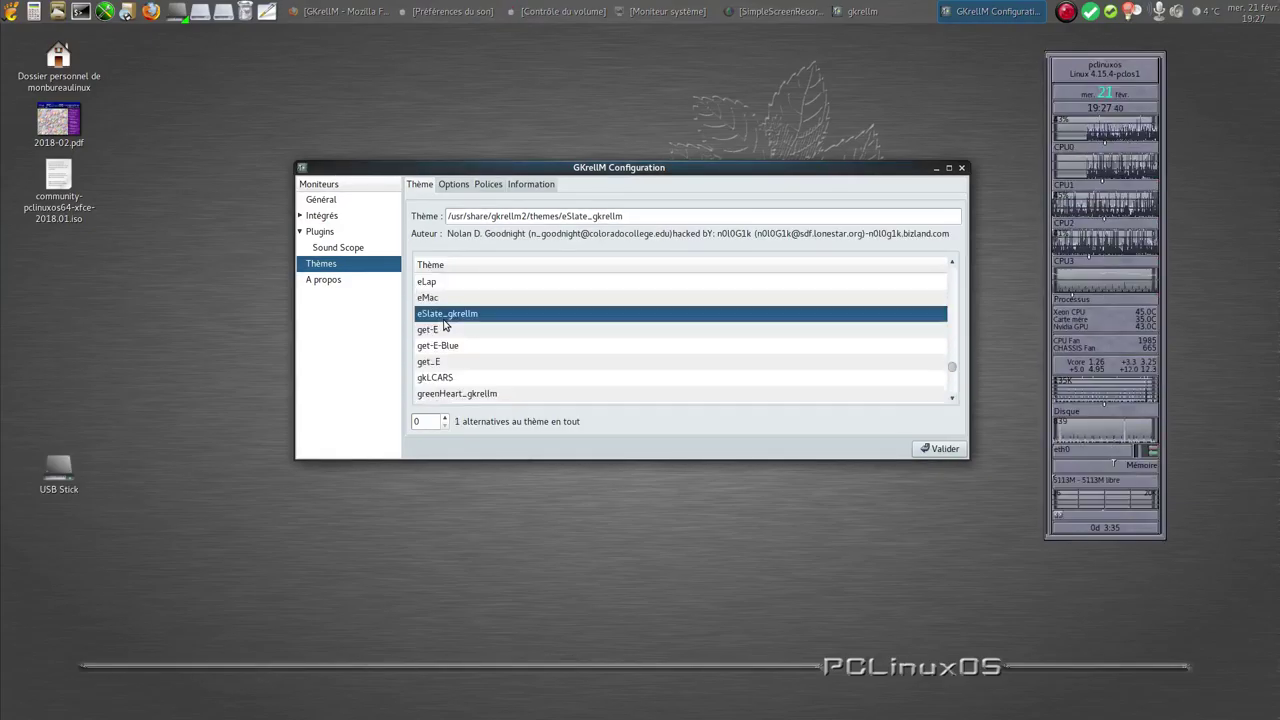
pyautogui.scroll(-1, 444, 325)
pyautogui.click(443, 308)
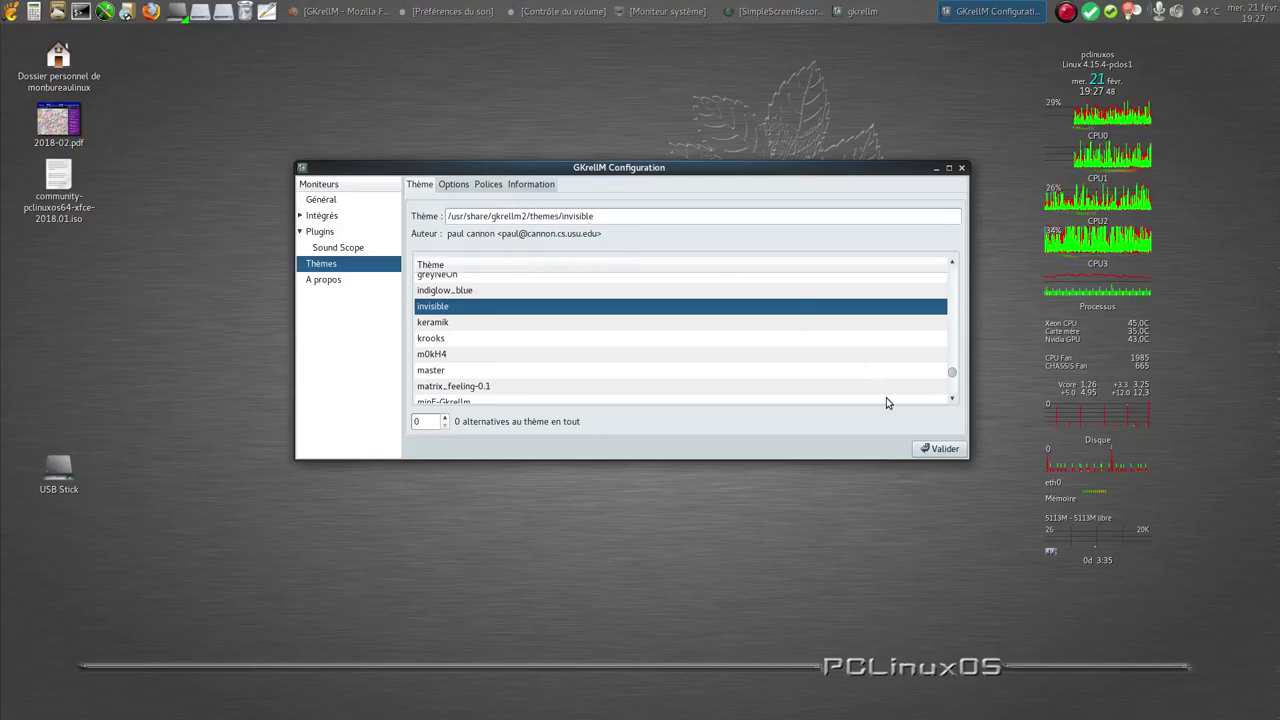
# Step: Read the Sound Scope plugin's usage information, point out its chart in the monitor stack, and close the GKrellM configuration
pyautogui.click(345, 249)
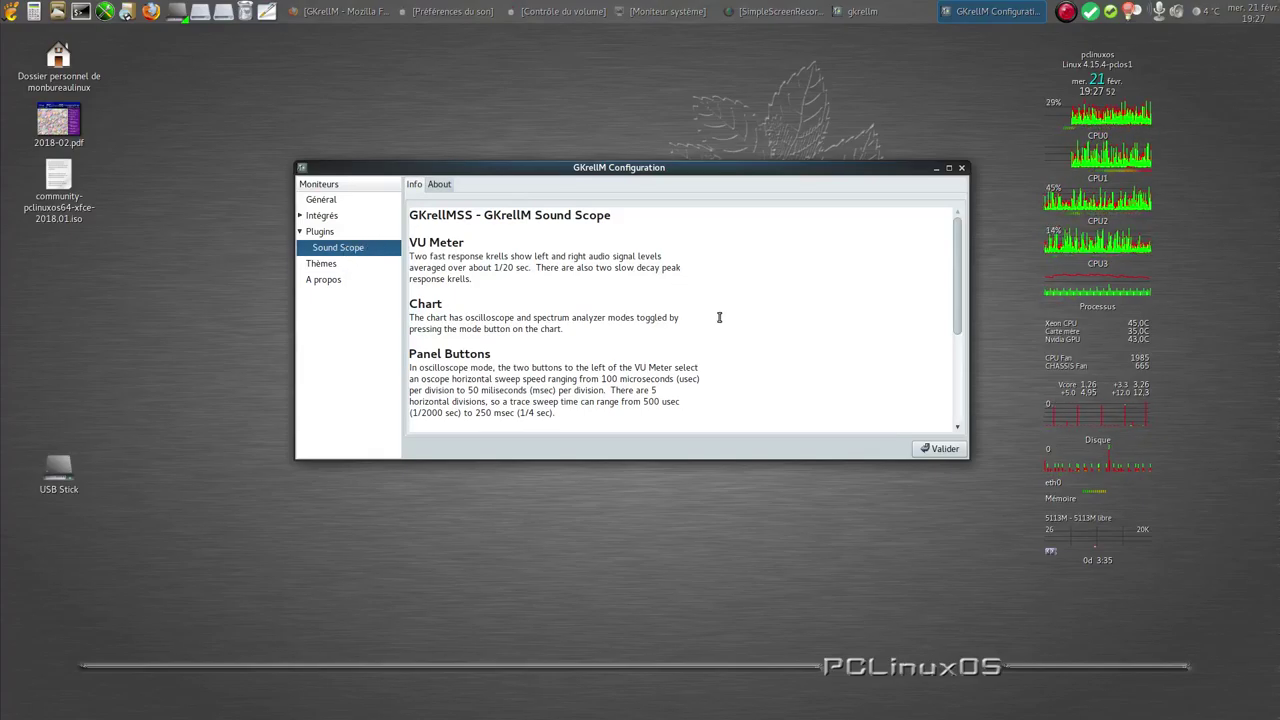
pyautogui.scroll(-4, 860, 371)
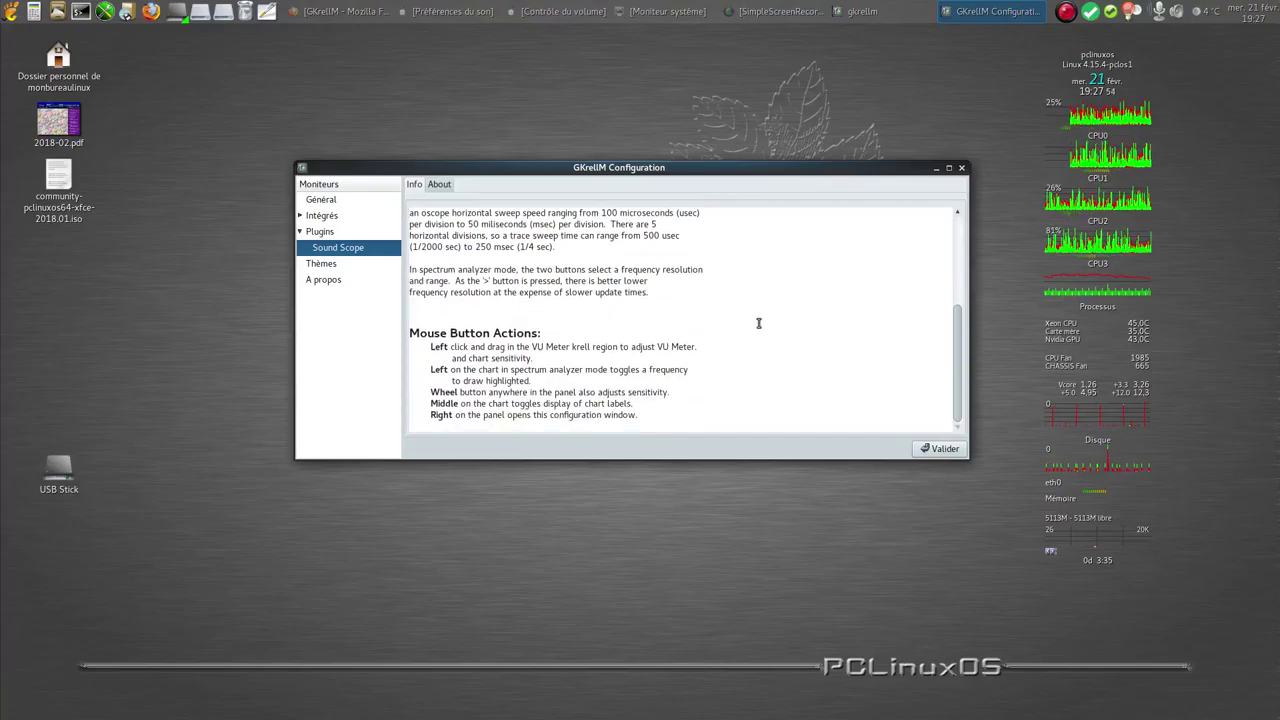
pyautogui.scroll(4, 708, 343)
pyautogui.scroll(-2, 708, 340)
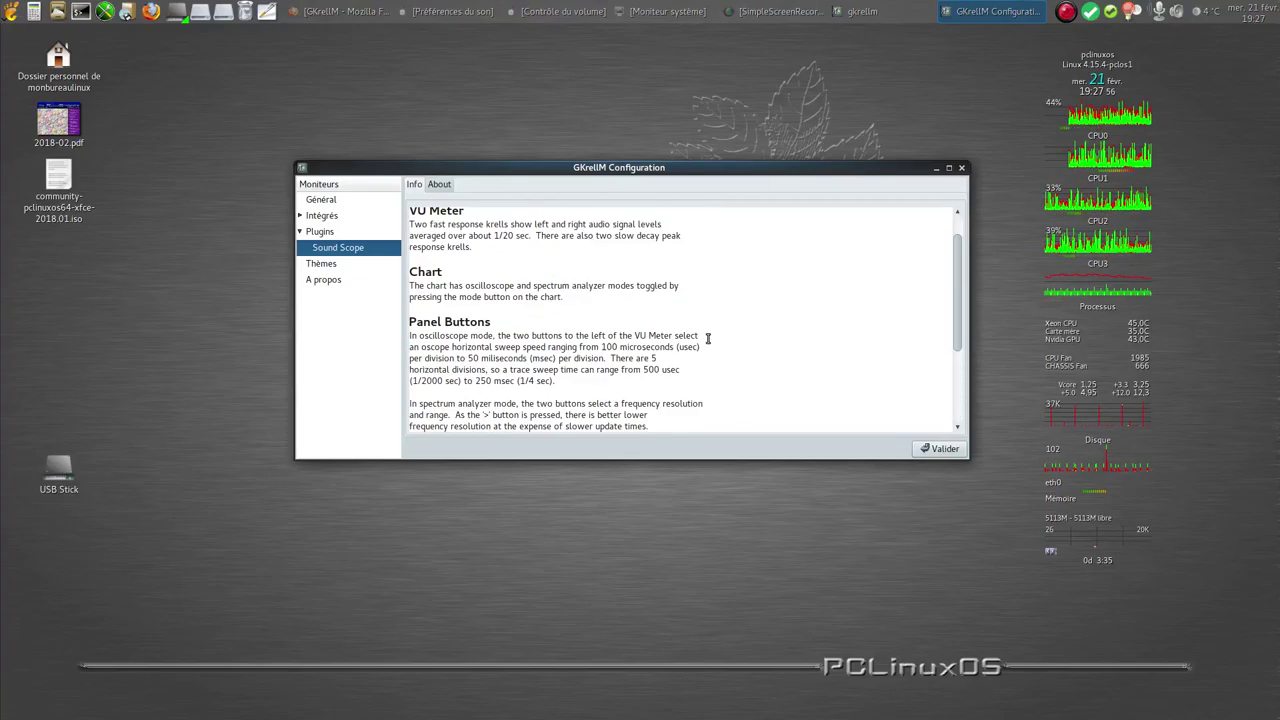
pyautogui.click(1140, 526)
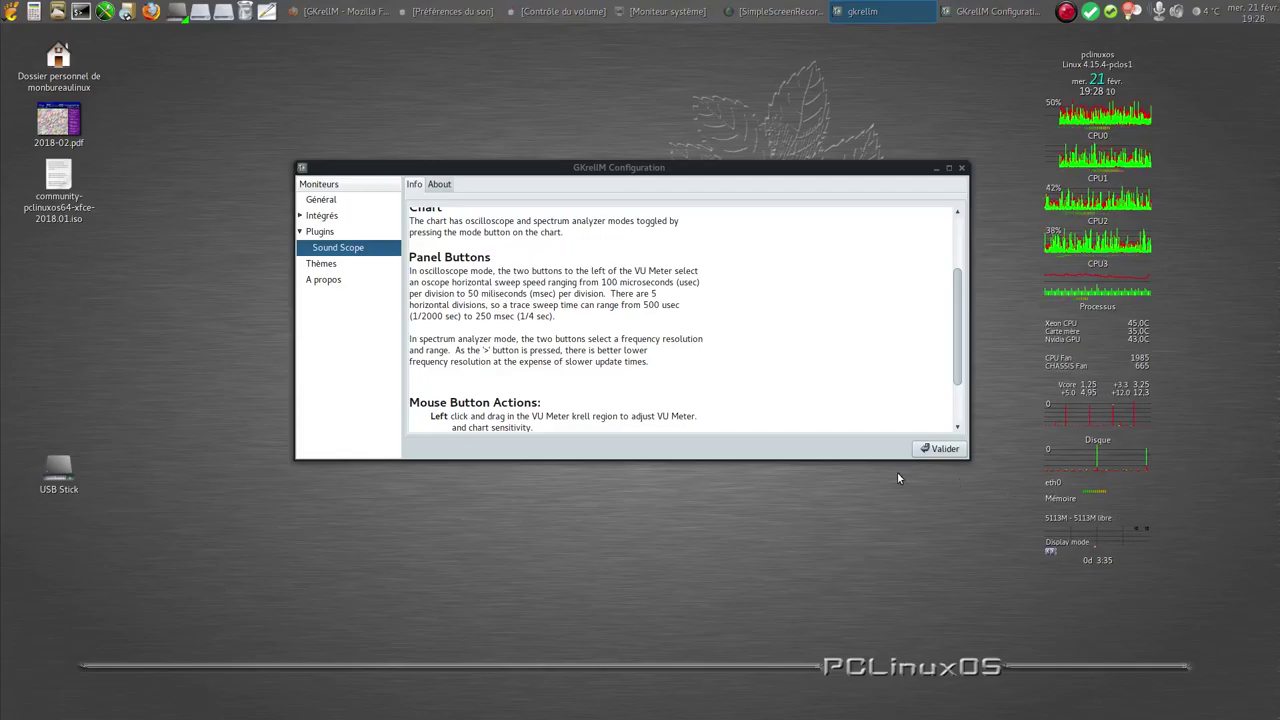
pyautogui.click(938, 448)
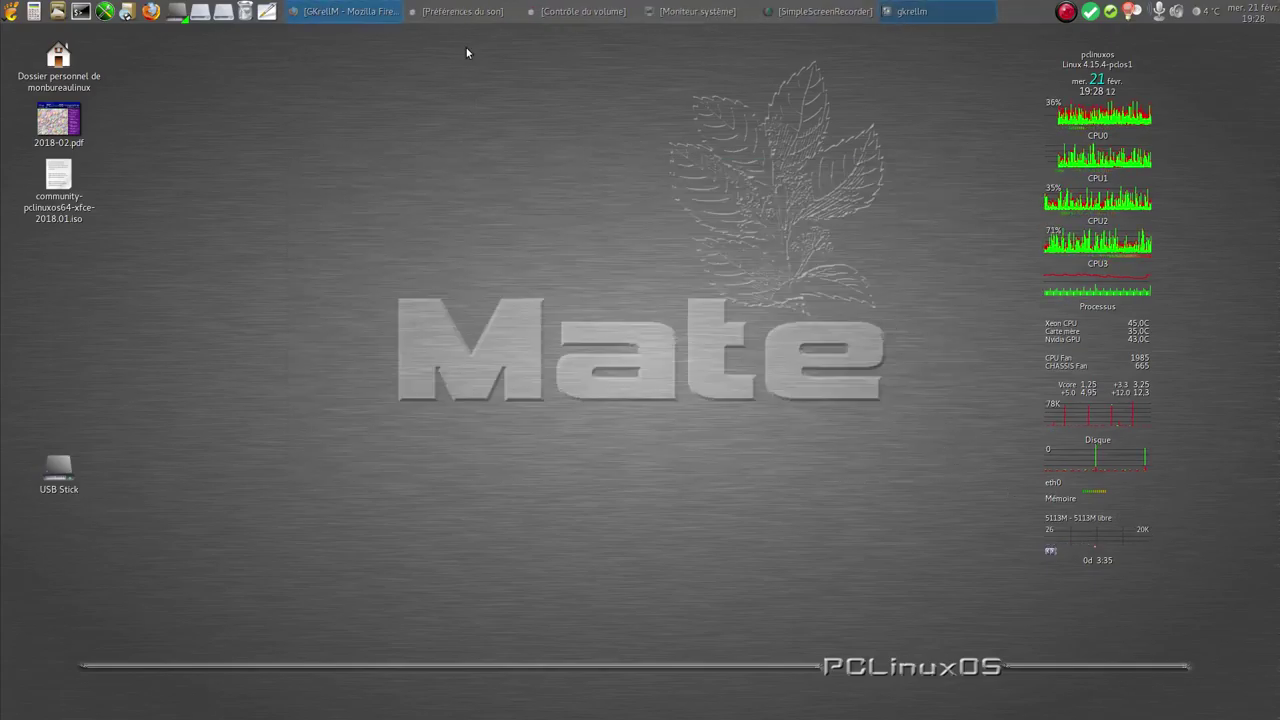
# Step: Show the "Le Guide du Connard du Logiciel Libre" video page in Firefox and move the monitor stack clear of the browser window
pyautogui.moveTo(1102, 58); pyautogui.dragTo(1205, 62)
pyautogui.click(336, 13)
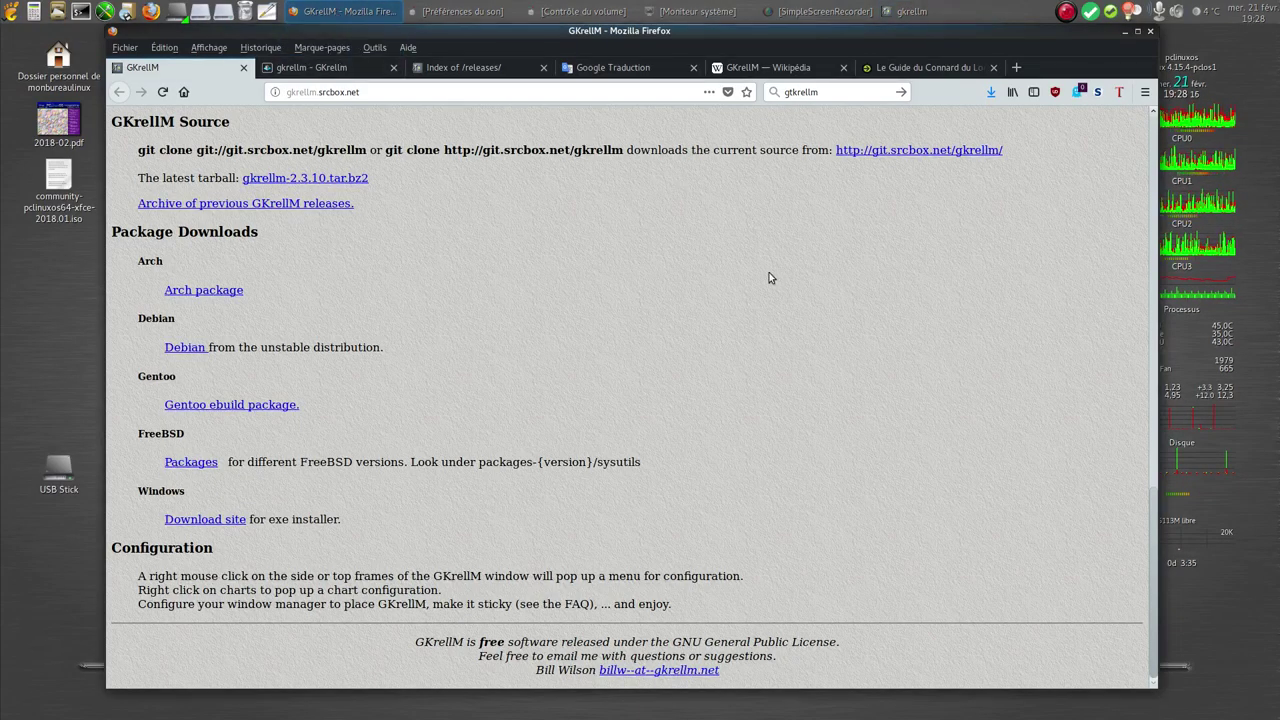
pyautogui.click(897, 69)
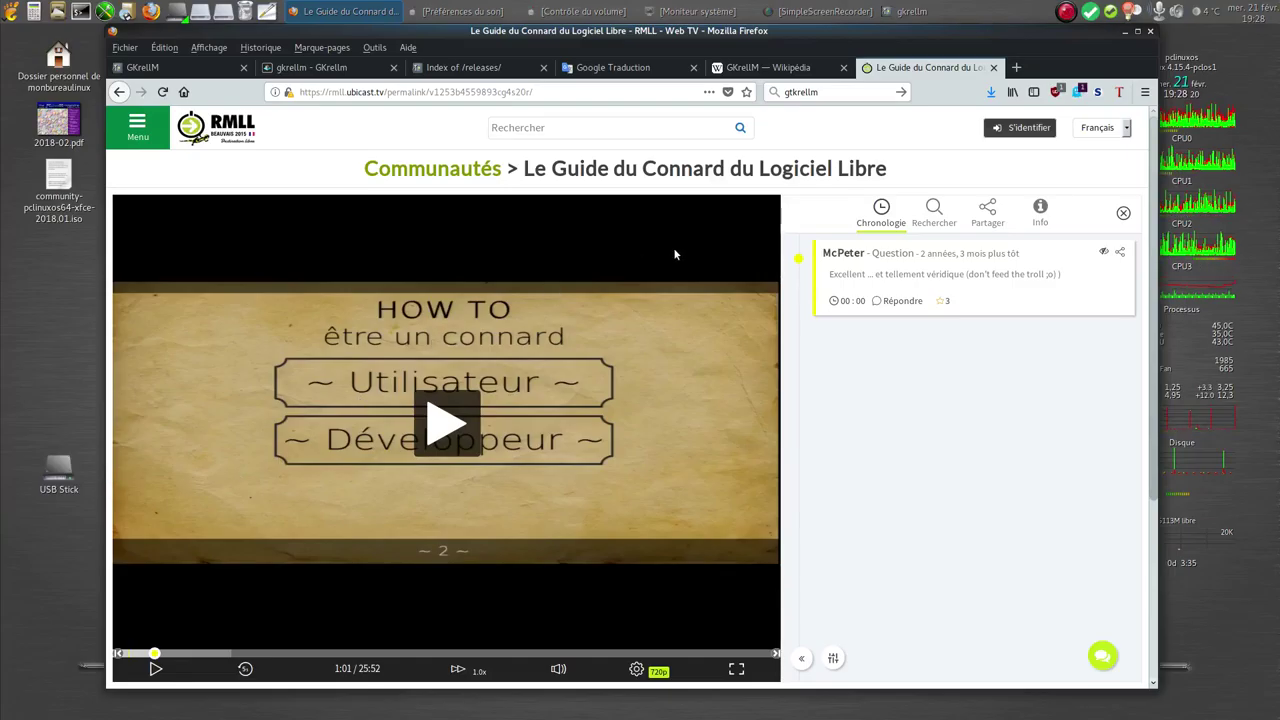
pyautogui.click(1195, 61)
pyautogui.moveTo(1195, 61); pyautogui.dragTo(1231, 75)
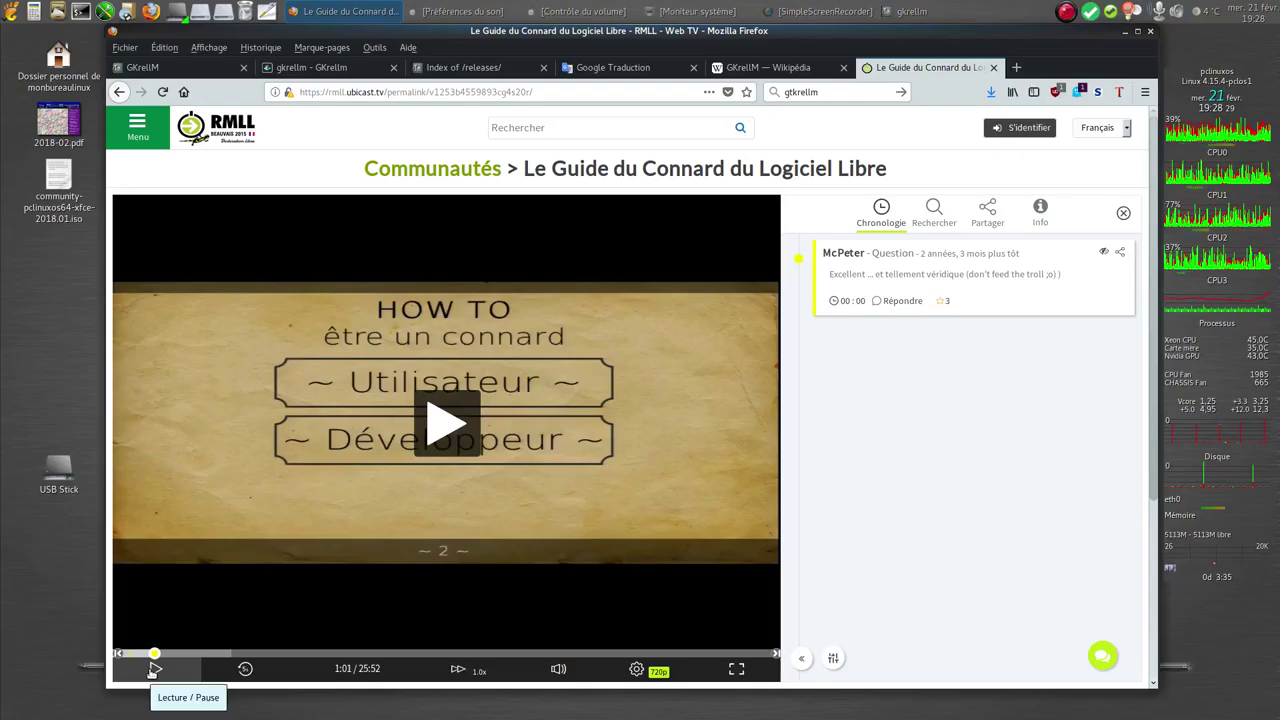
# Step: Play the video with the Sound Scope chart in view, and pause it
pyautogui.click(155, 669)
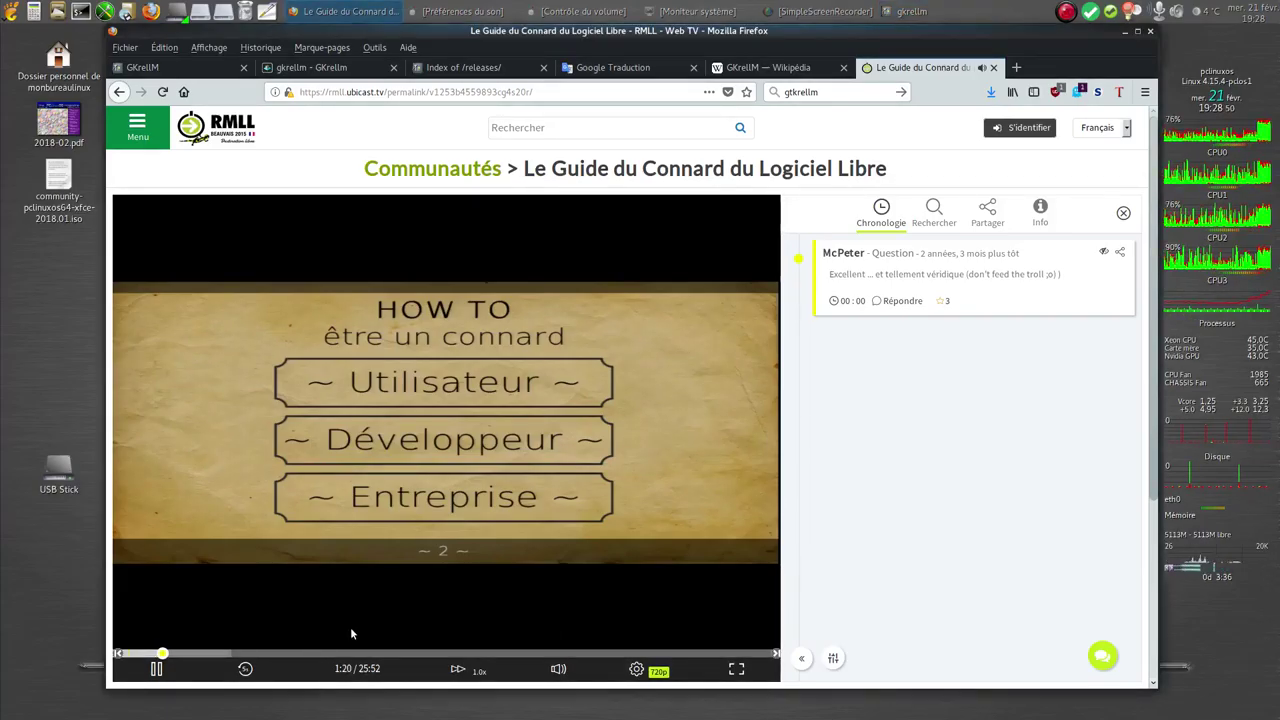
pyautogui.click(155, 670)
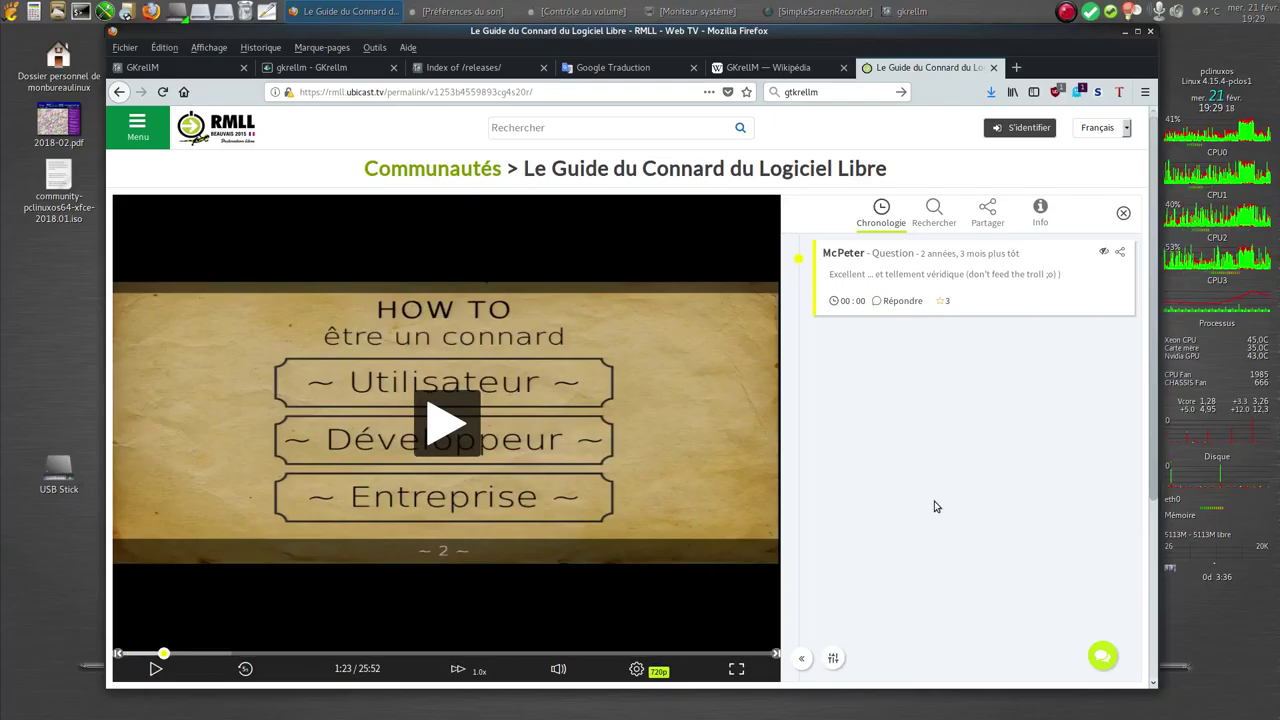
# Step: Return to the GKrellM homepage and show its introduction and Builtin Features section
pyautogui.click(188, 71)
pyautogui.scroll(8, 565, 374)
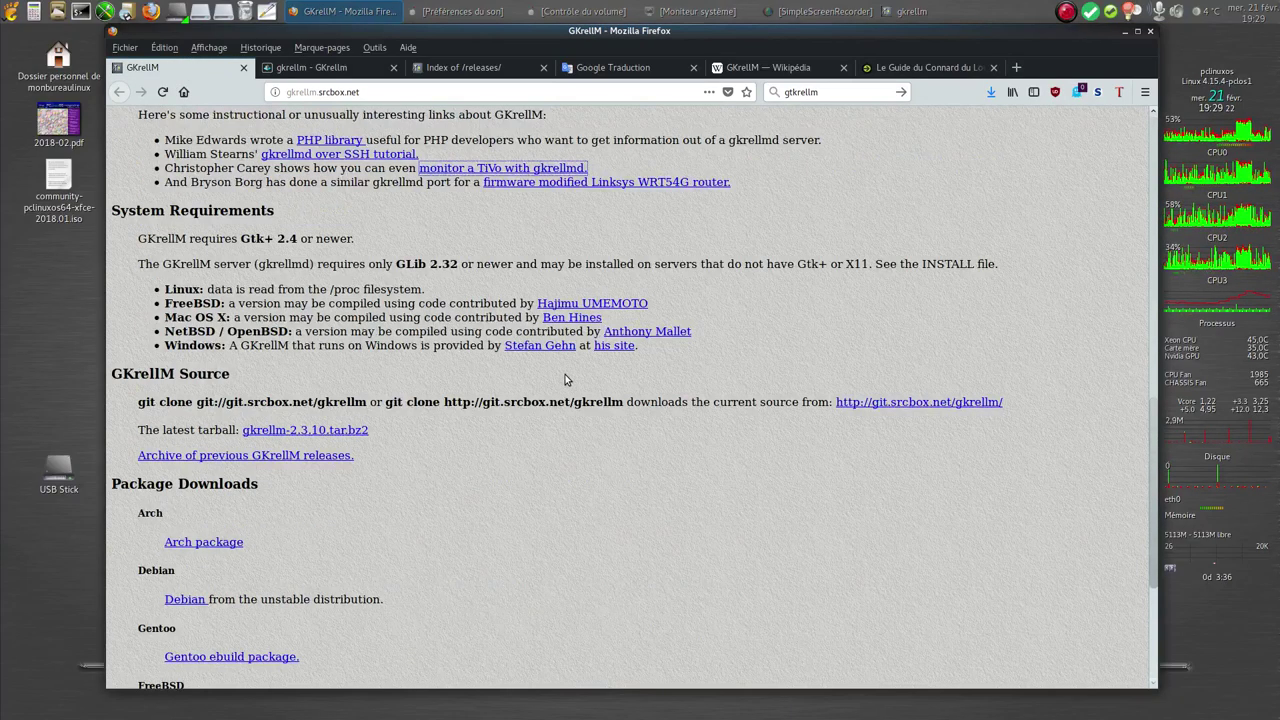
pyautogui.scroll(8, 565, 377)
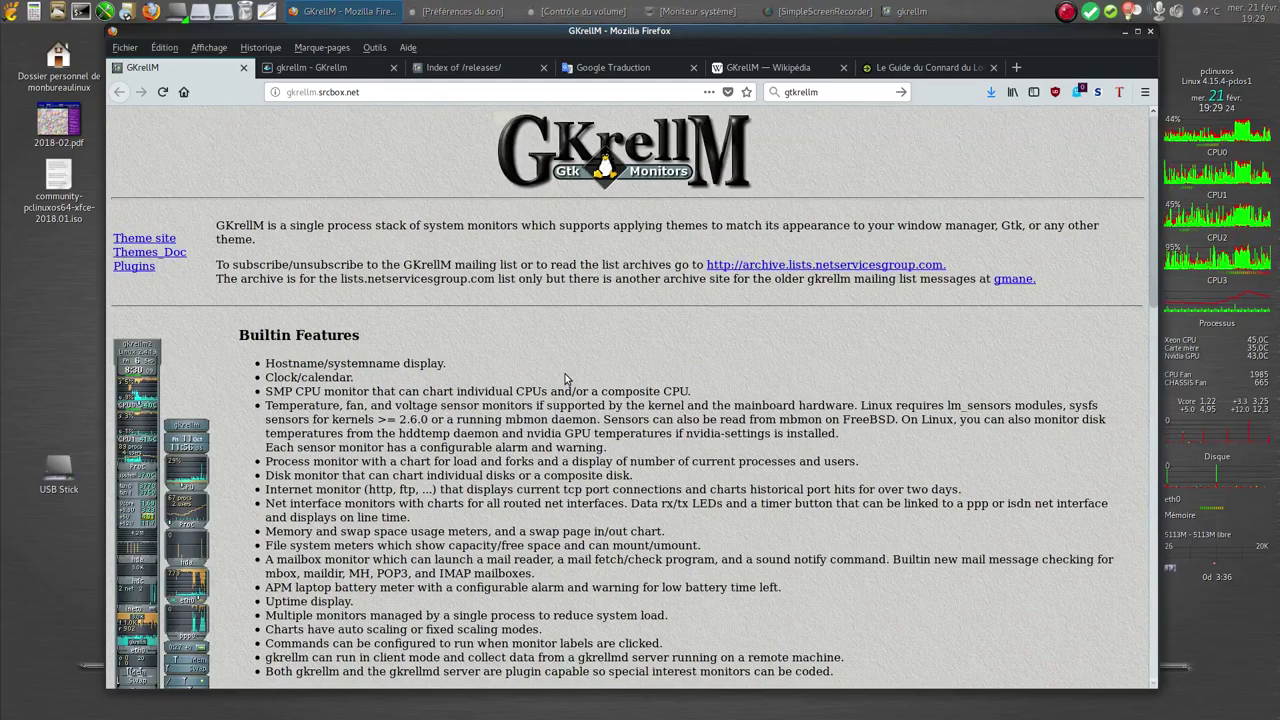